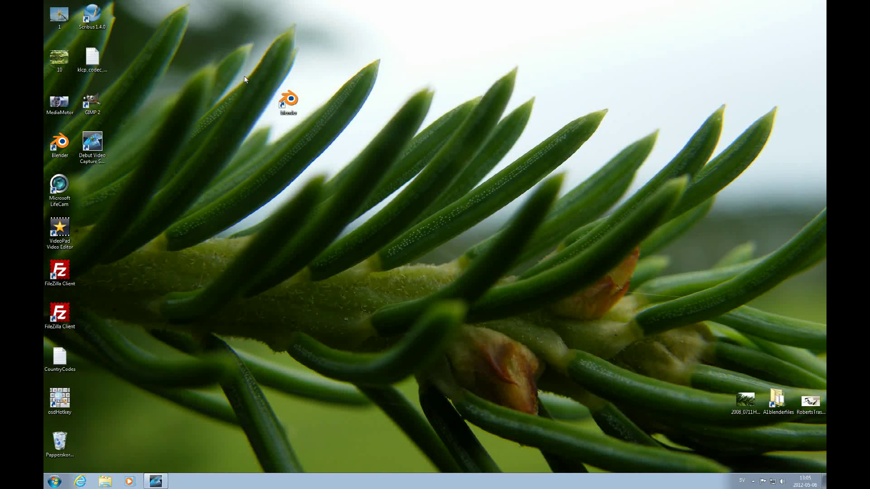
# Start Blender, dismiss the splash screen and delete the default cube
pyautogui.doubleClick(289, 100)
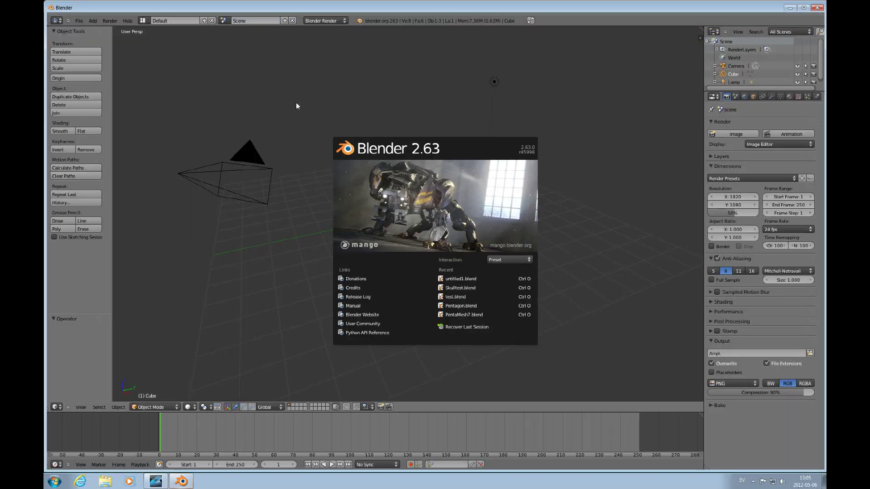
pyautogui.click(439, 190)
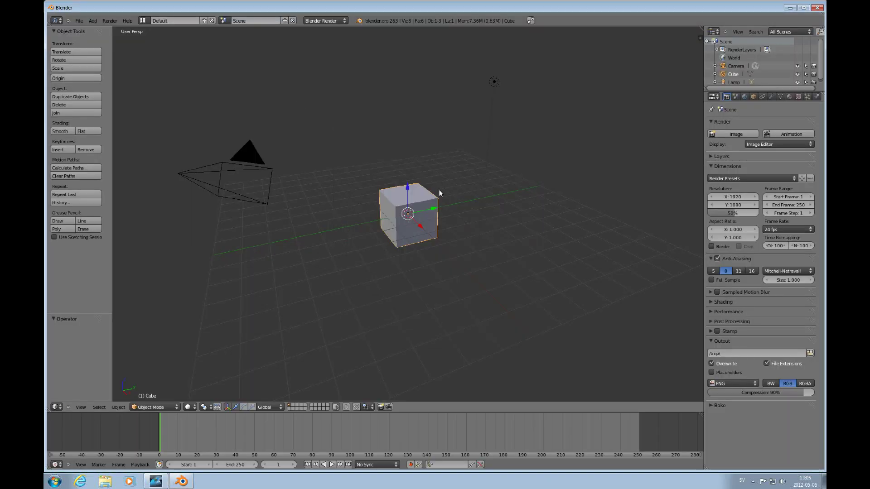
pyautogui.press('x')
pyautogui.click(414, 225)
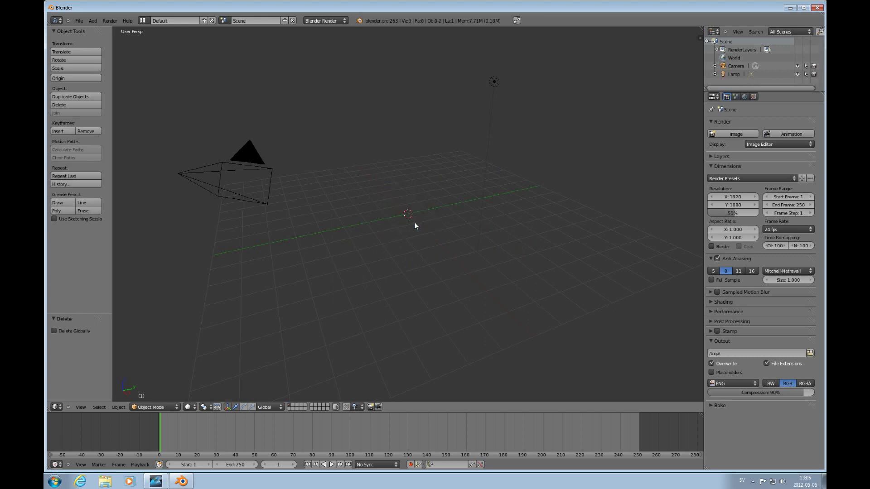
# Add a UV sphere with 32 segments and 16 rings, and show it in the front orthographic view
pyautogui.hotkey('shift', 'a')
pyautogui.moveTo(414, 222)
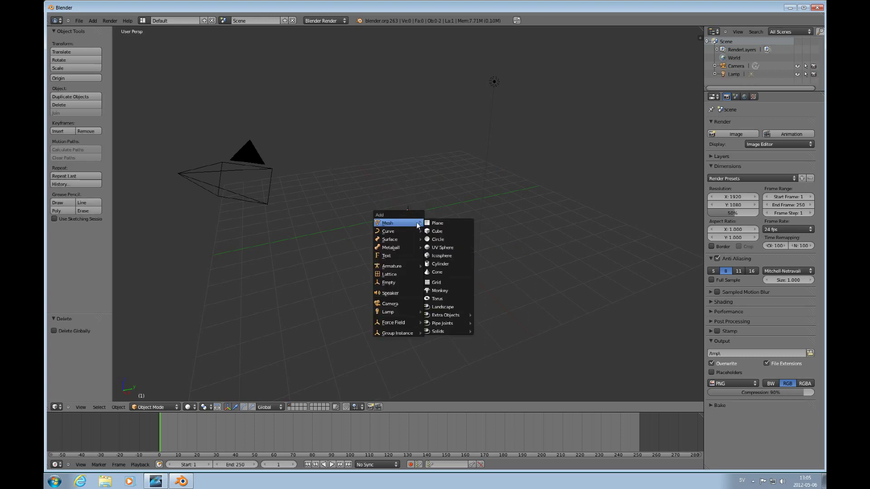
pyautogui.click(439, 248)
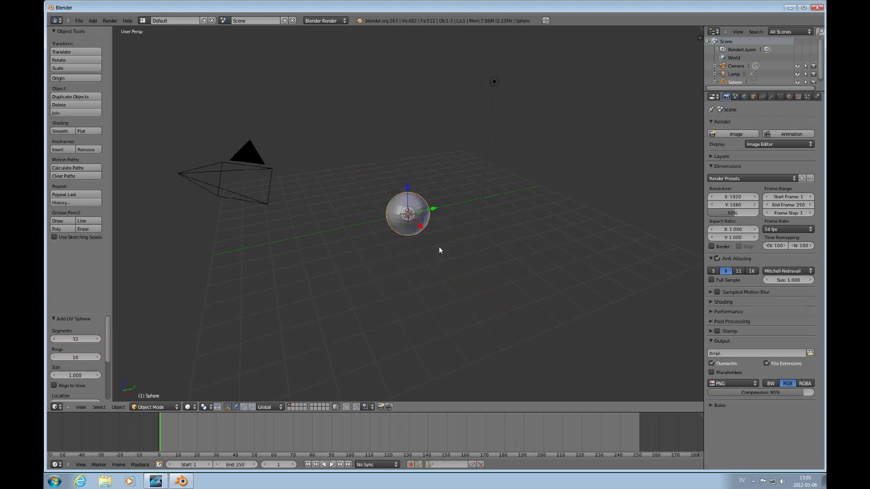
pyautogui.press('KP_5')
pyautogui.press('KP_1')
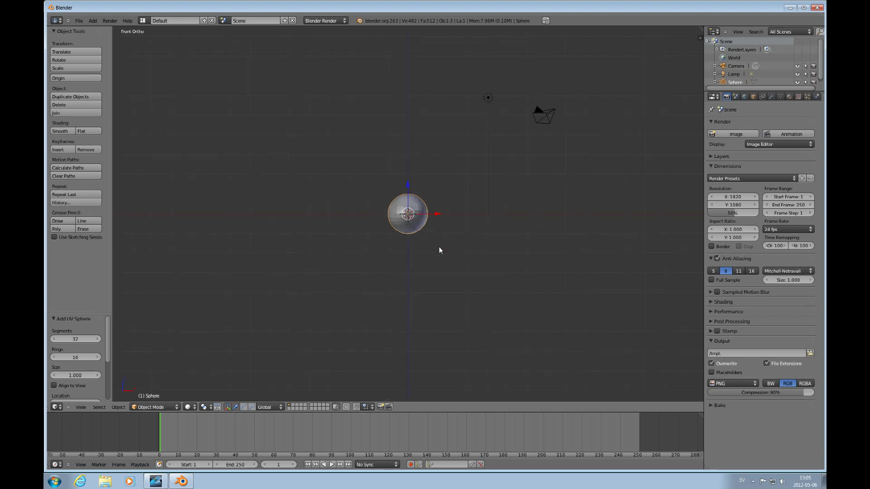
pyautogui.scroll(10, 439, 249)
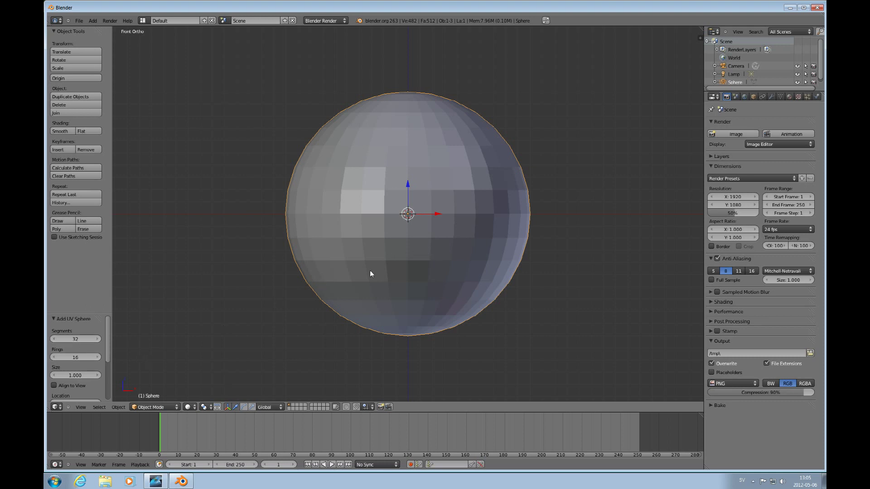
# Enter Edit Mode on the sphere, switch to face selection and deselect all faces
pyautogui.press('v')
pyautogui.press('Tab')
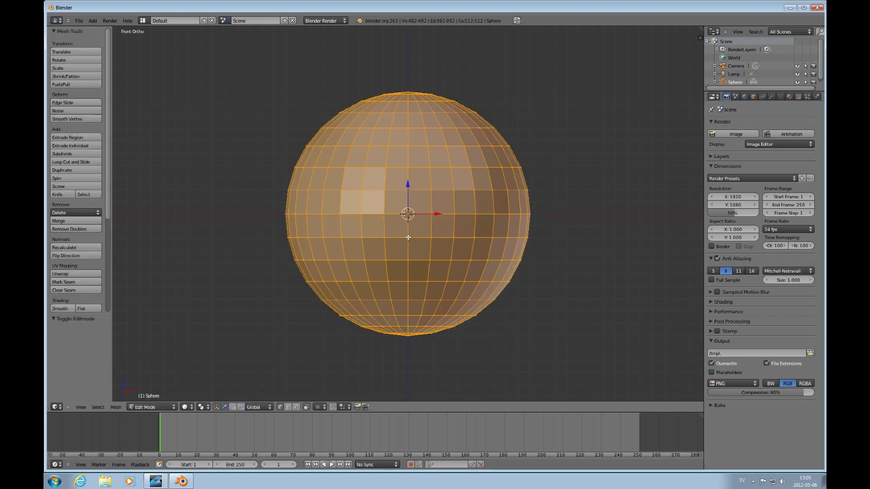
pyautogui.hotkey('ctrl', 'Tab')
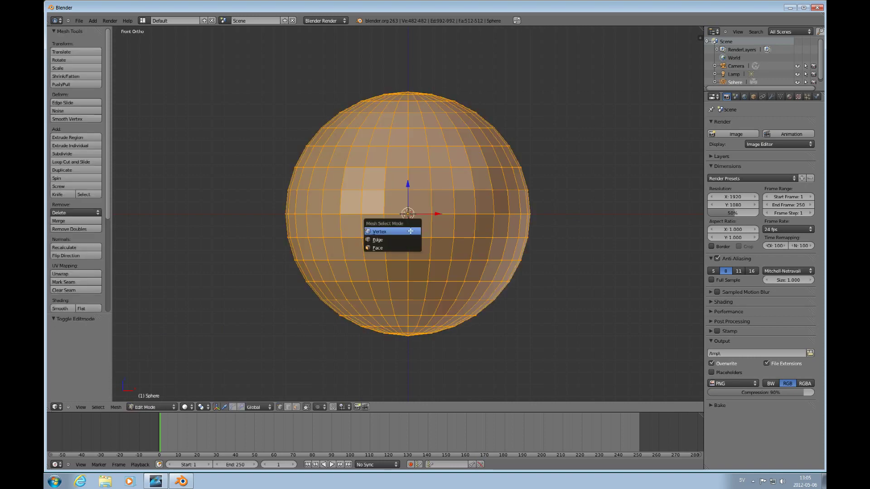
pyautogui.click(391, 249)
pyautogui.press('a')
# Delete the square ring of twelve faces around the four central faces on the sphere's front
pyautogui.rightClick(418, 249)
pyautogui.keyDown('shift'); pyautogui.rightClick(398, 249); pyautogui.keyUp('shift')
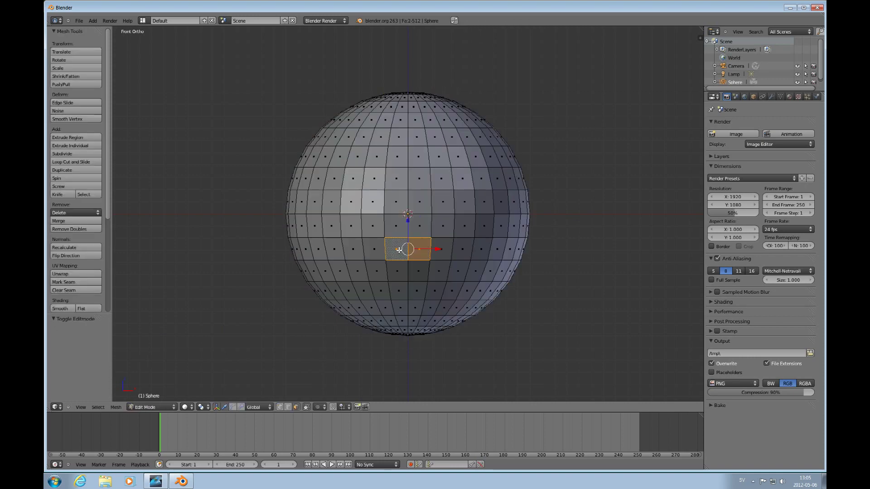
pyautogui.keyDown('shift'); pyautogui.rightClick(374, 249); pyautogui.keyUp('shift')
pyautogui.keyDown('shift'); pyautogui.rightClick(371, 217); pyautogui.keyUp('shift')
pyautogui.keyDown('shift'); pyautogui.rightClick(372, 208); pyautogui.keyUp('shift')
pyautogui.keyDown('shift'); pyautogui.rightClick(374, 179); pyautogui.keyUp('shift')
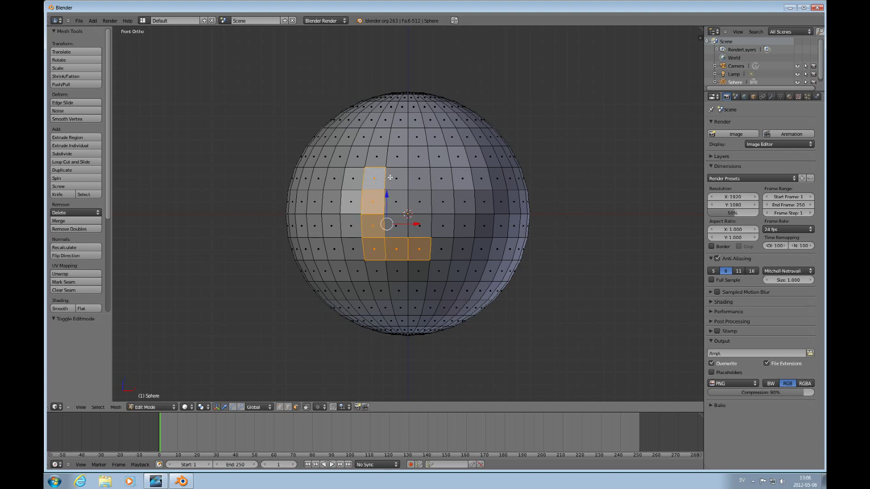
pyautogui.keyDown('shift'); pyautogui.rightClick(393, 179); pyautogui.keyUp('shift')
pyautogui.keyDown('shift'); pyautogui.rightClick(419, 179); pyautogui.keyUp('shift')
pyautogui.keyDown('shift'); pyautogui.rightClick(440, 179); pyautogui.keyUp('shift')
pyautogui.keyDown('shift'); pyautogui.rightClick(442, 202); pyautogui.keyUp('shift')
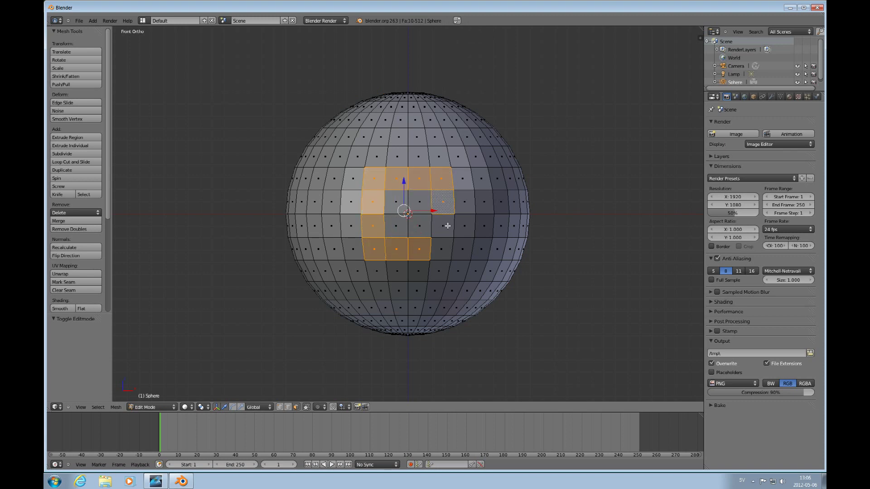
pyautogui.keyDown('shift'); pyautogui.rightClick(443, 226); pyautogui.keyUp('shift')
pyautogui.keyDown('shift'); pyautogui.rightClick(442, 243); pyautogui.keyUp('shift')
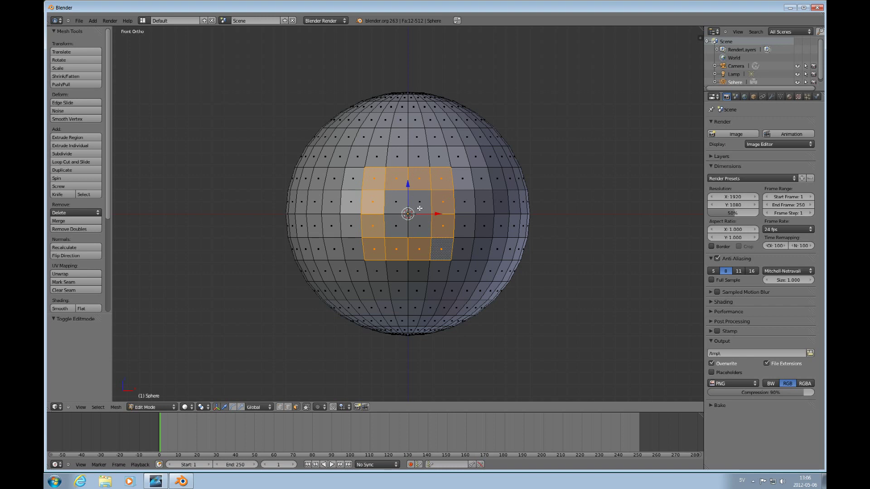
pyautogui.press('x')
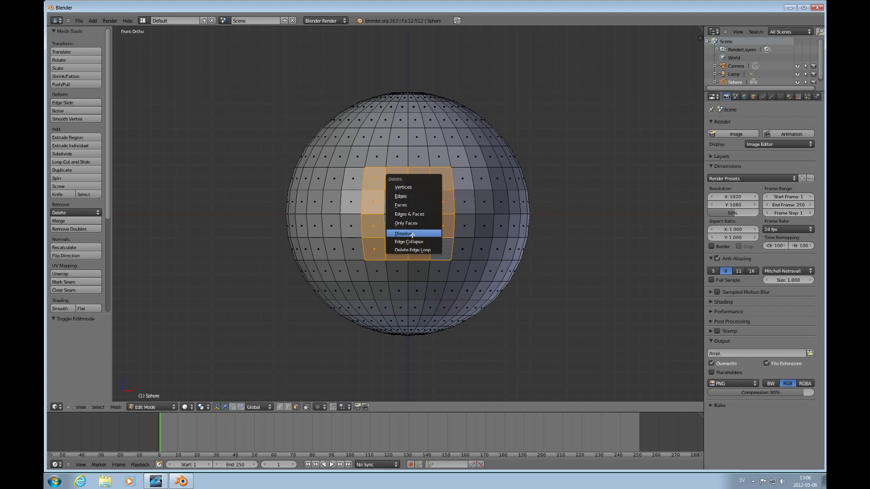
pyautogui.click(412, 234)
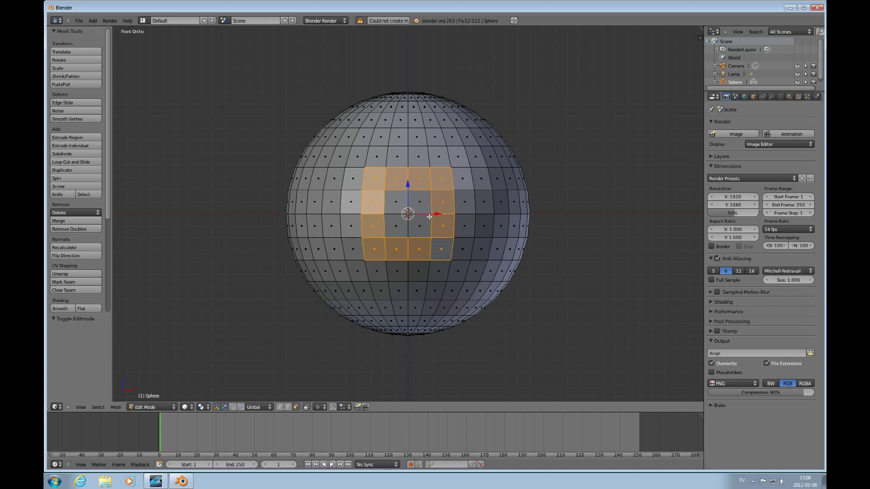
pyautogui.press('x')
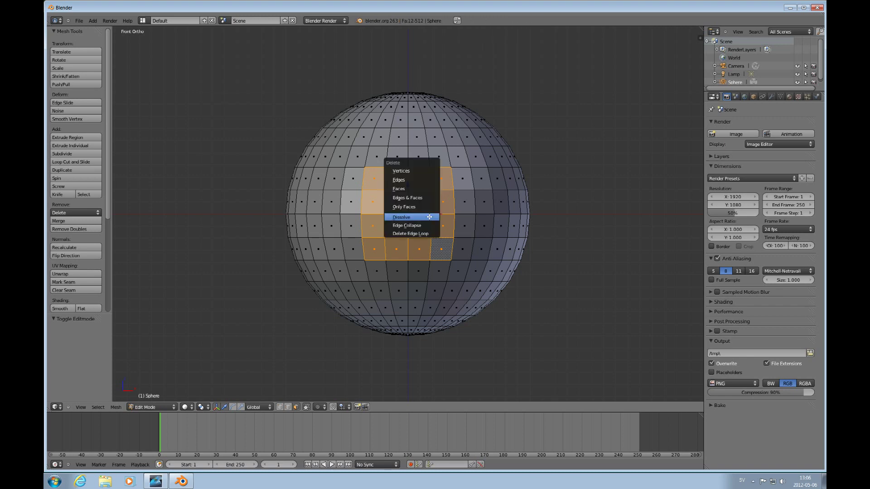
pyautogui.click(422, 186)
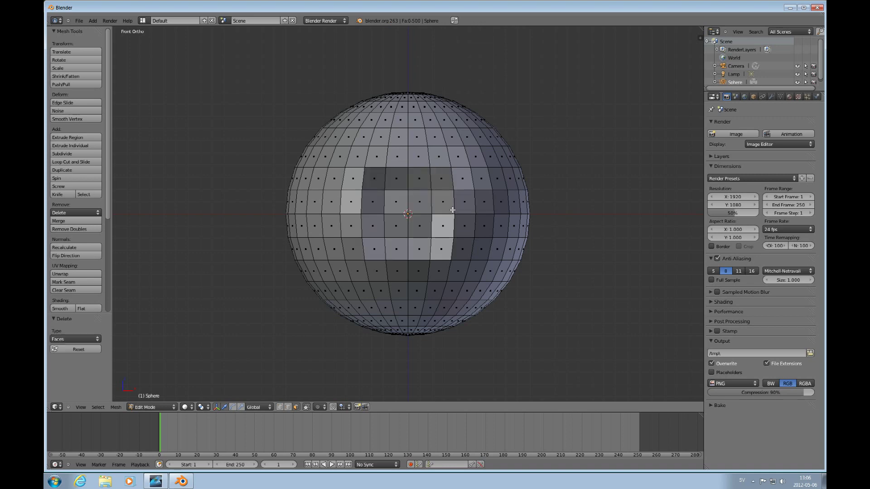
pyautogui.moveTo(454, 212); pyautogui.dragTo(432, 205, button='middle')
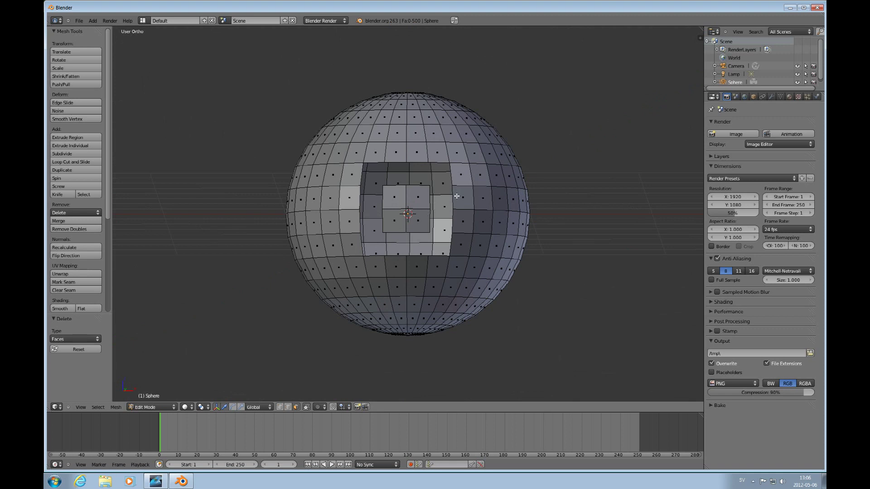
pyautogui.press('KP_1')
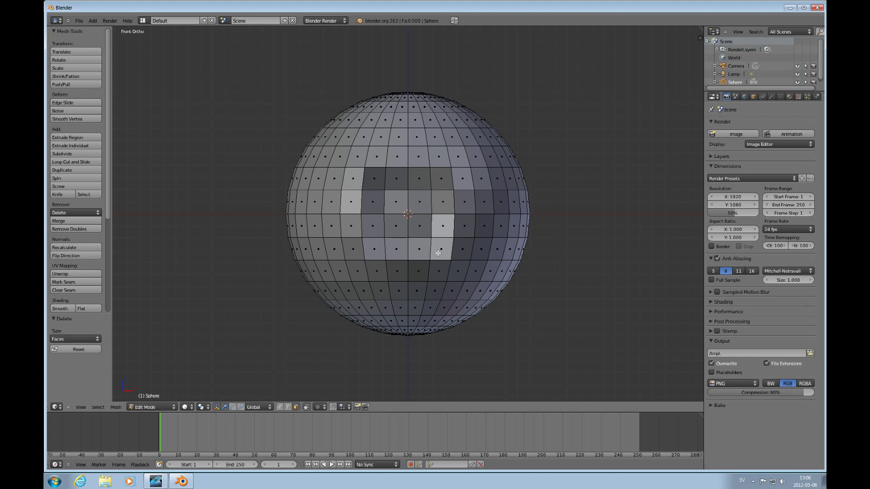
# Round the square hole by applying To Sphere with factor 1.000 to its outer edge loop
pyautogui.hotkey('ctrl', 'Tab')
pyautogui.click(411, 244)
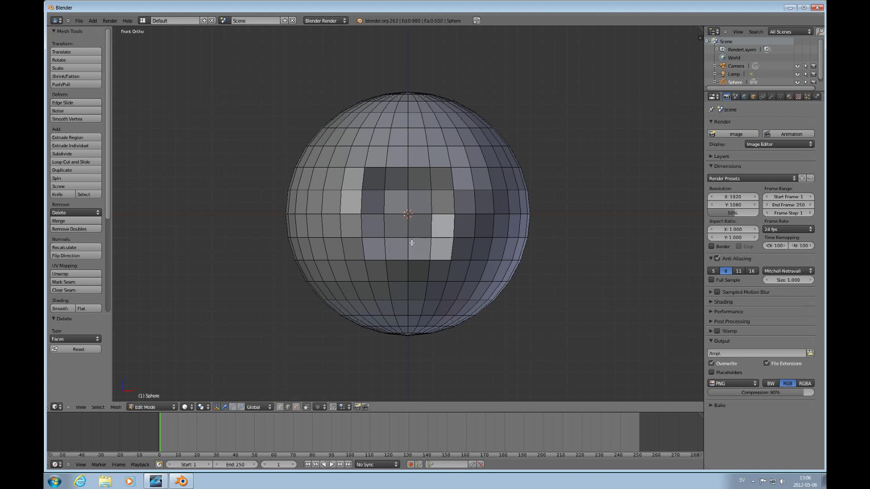
pyautogui.keyDown('alt'); pyautogui.rightClick(448, 245); pyautogui.keyUp('alt')
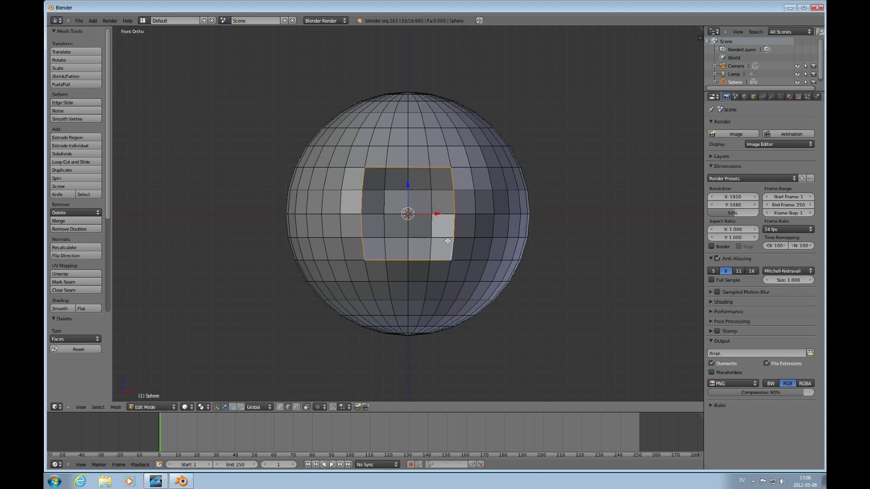
pyautogui.click(116, 408)
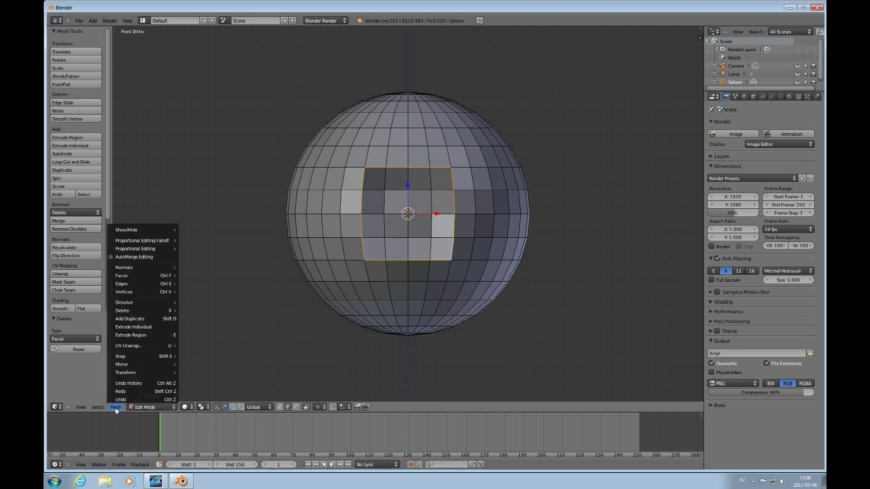
pyautogui.moveTo(153, 374)
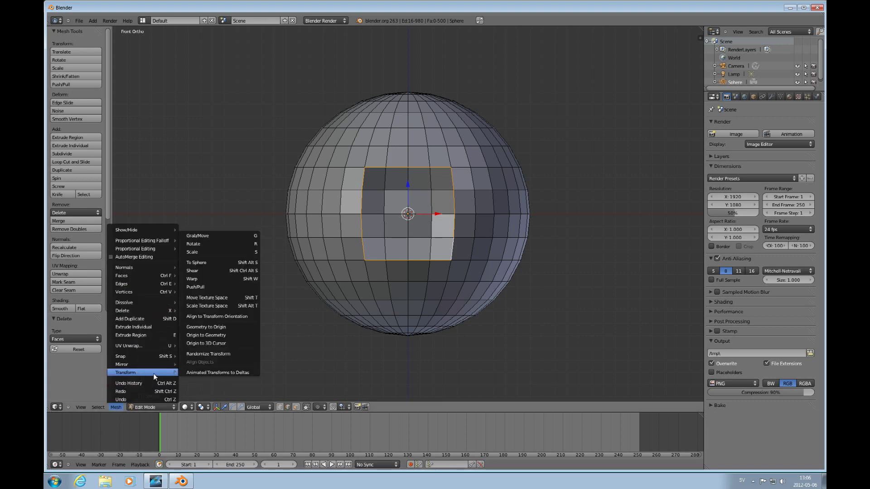
pyautogui.click(236, 263)
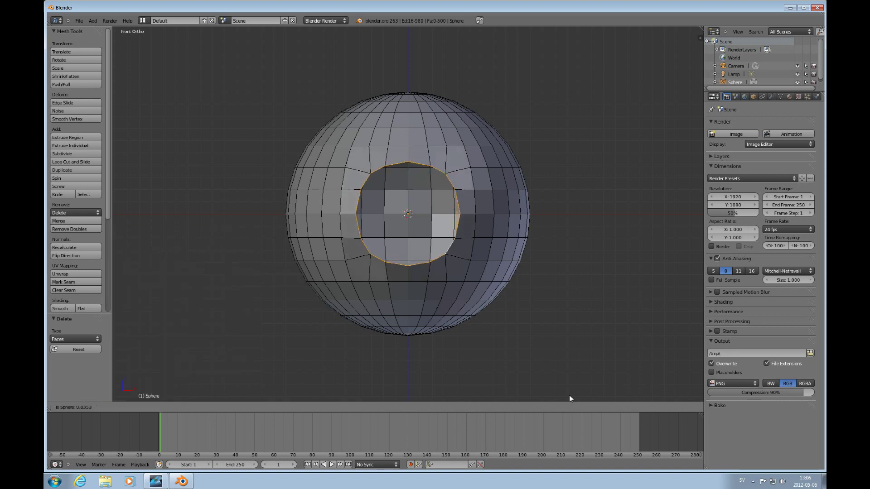
pyautogui.click(673, 174)
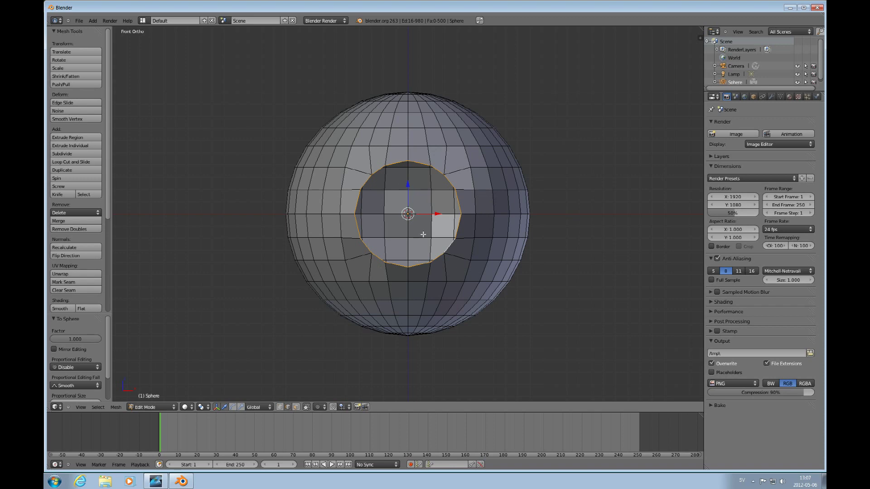
# Subdivide the four detached faces in the middle of the round hole with one cut
pyautogui.moveTo(431, 215); pyautogui.dragTo(424, 219, button='middle')
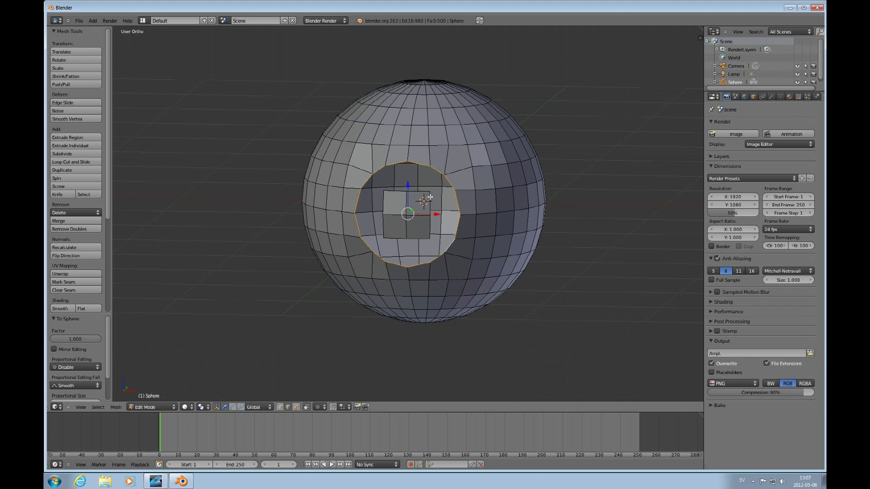
pyautogui.hotkey('ctrl', 'Tab')
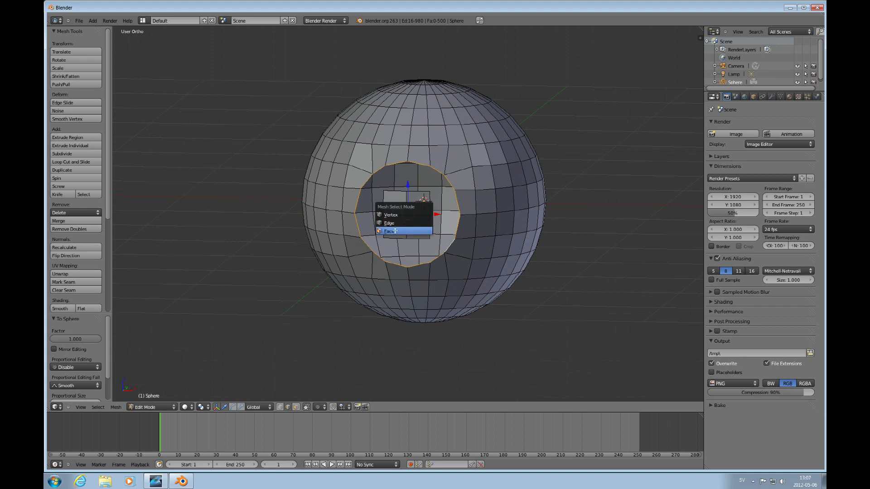
pyautogui.click(388, 234)
pyautogui.rightClick(418, 226)
pyautogui.keyDown('shift'); pyautogui.rightClick(392, 228); pyautogui.keyUp('shift')
pyautogui.keyDown('shift'); pyautogui.rightClick(395, 211); pyautogui.keyUp('shift')
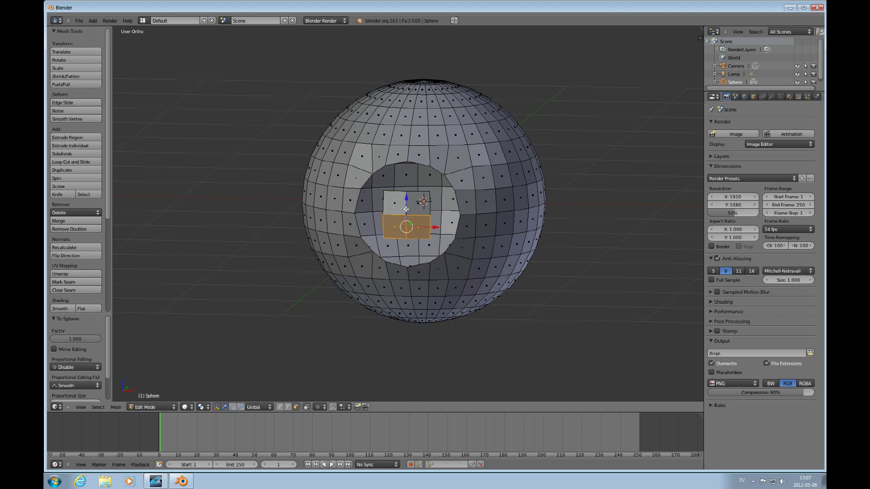
pyautogui.keyDown('shift'); pyautogui.rightClick(410, 207); pyautogui.keyUp('shift')
pyautogui.press('w')
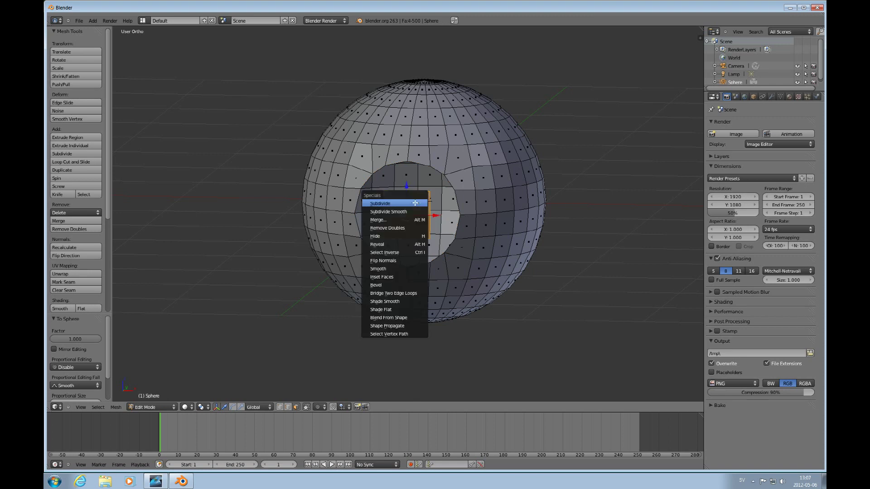
pyautogui.click(415, 203)
# Round the subdivided square patch by selecting its outer edges and applying To Sphere with factor 1.000
pyautogui.moveTo(401, 220); pyautogui.dragTo(431, 198, button='middle')
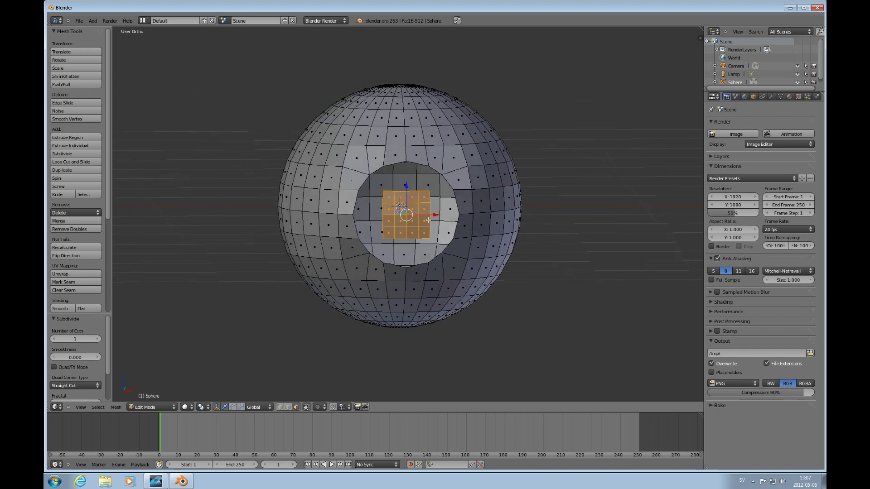
pyautogui.scroll(4, 426, 220)
pyautogui.hotkey('ctrl', 'Tab')
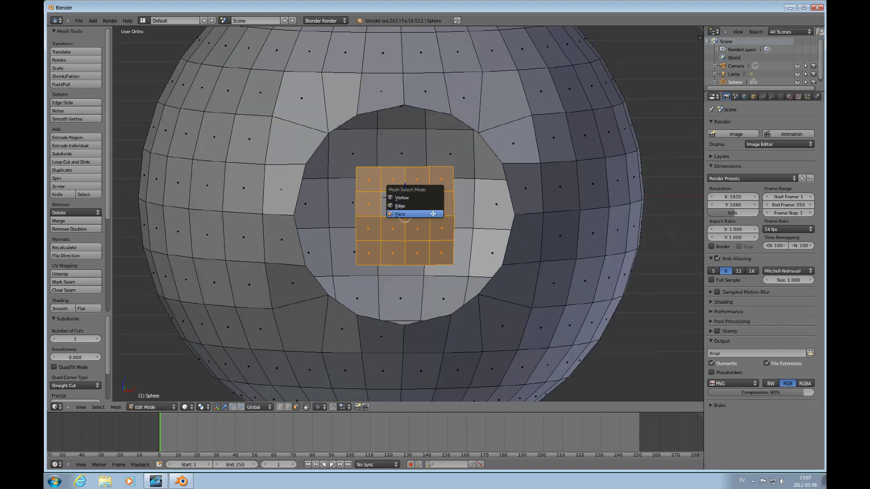
pyautogui.click(401, 206)
pyautogui.keyDown('alt'); pyautogui.rightClick(453, 205); pyautogui.keyUp('alt')
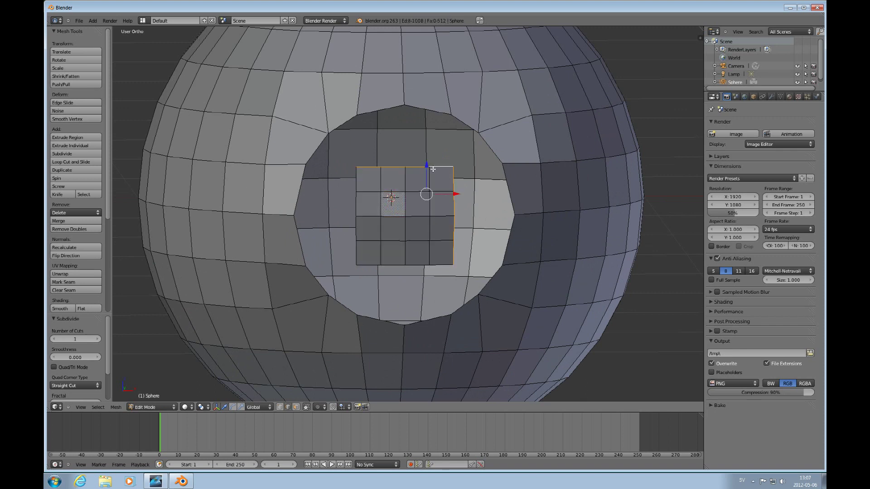
pyautogui.keyDown('alt'); pyautogui.keyDown('shift'); pyautogui.rightClick(436, 168); pyautogui.keyUp('shift'); pyautogui.keyUp('alt')
pyautogui.keyDown('alt'); pyautogui.keyDown('shift'); pyautogui.rightClick(358, 202); pyautogui.keyUp('shift'); pyautogui.keyUp('alt')
pyautogui.keyDown('alt'); pyautogui.keyDown('shift'); pyautogui.rightClick(390, 266); pyautogui.keyUp('shift'); pyautogui.keyUp('alt')
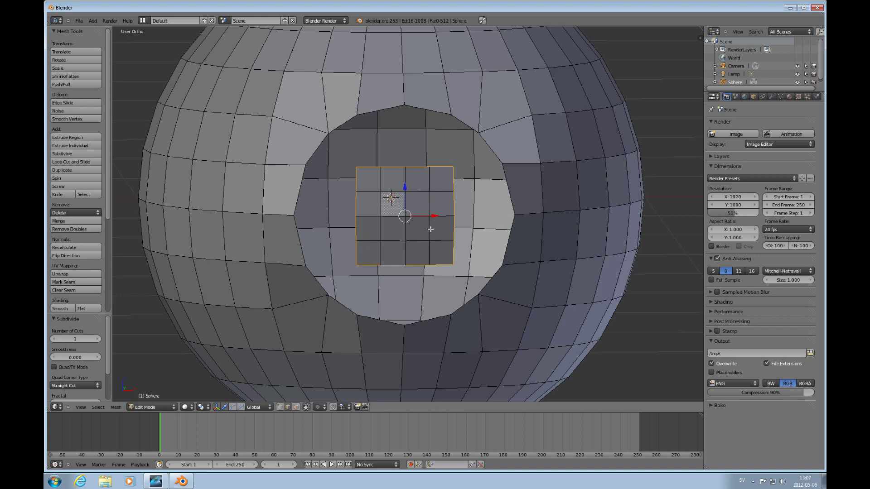
pyautogui.moveTo(431, 228); pyautogui.dragTo(413, 236, button='middle')
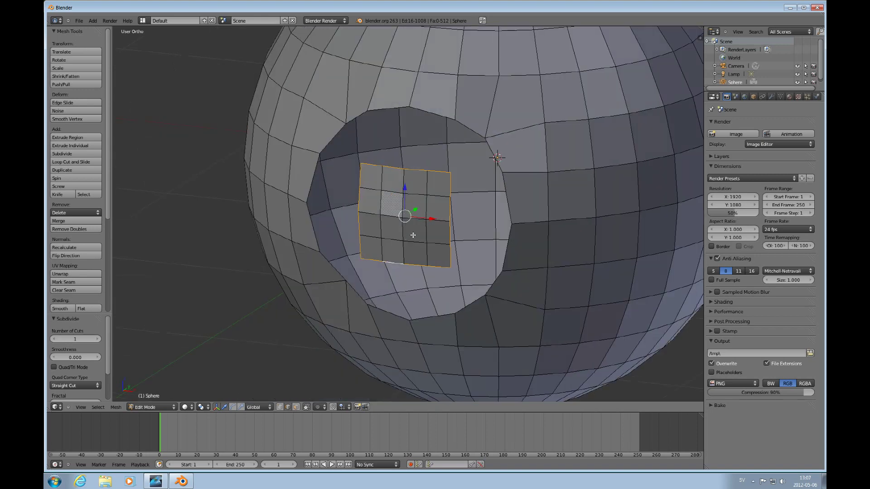
pyautogui.press('KP_1')
pyautogui.scroll(-2, 464, 181)
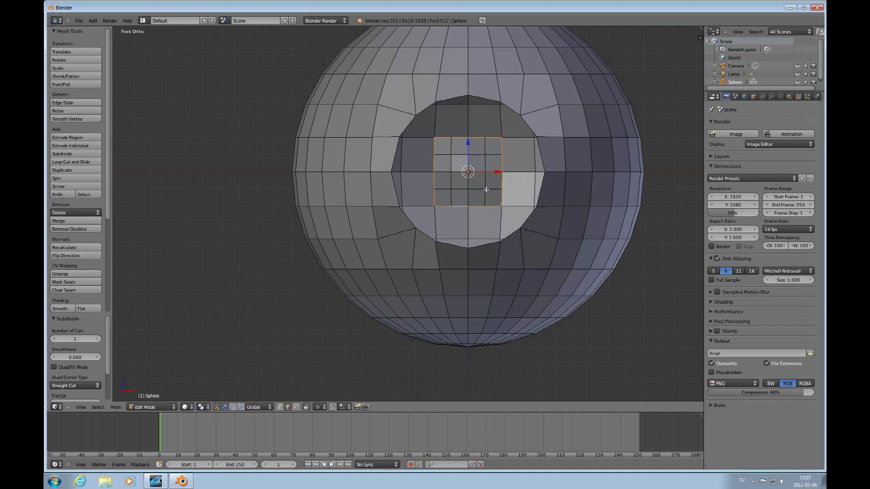
pyautogui.hotkey('shift', 'alt', 's')
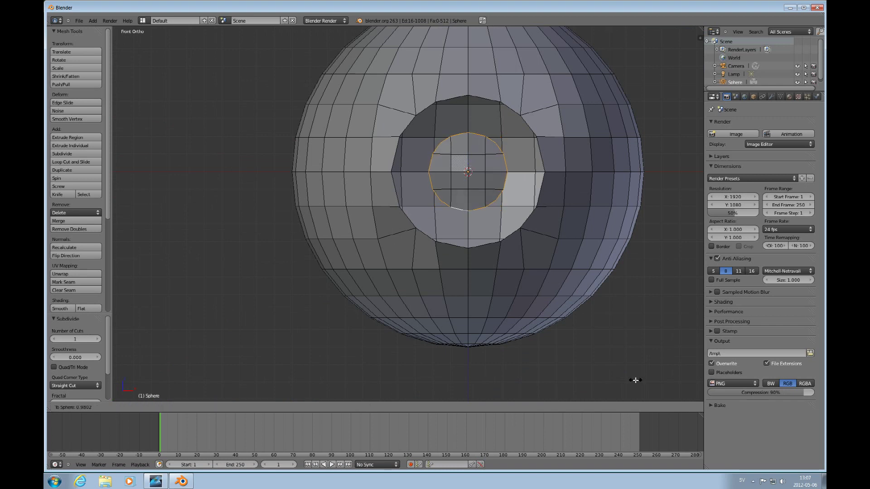
pyautogui.click(648, 391)
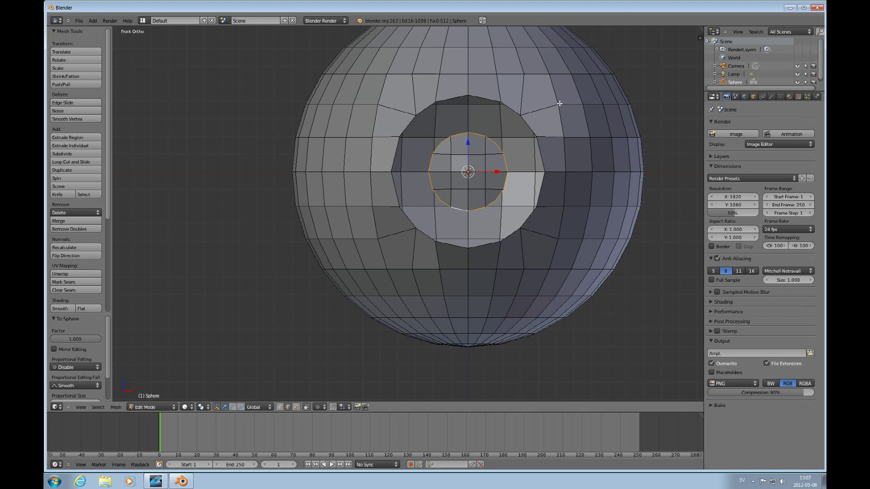
# Bridge the round patch's outer edge loop to the edge loop of the surrounding hole
pyautogui.keyDown('alt'); pyautogui.keyDown('shift'); pyautogui.rightClick(542, 145); pyautogui.keyUp('shift'); pyautogui.keyUp('alt')
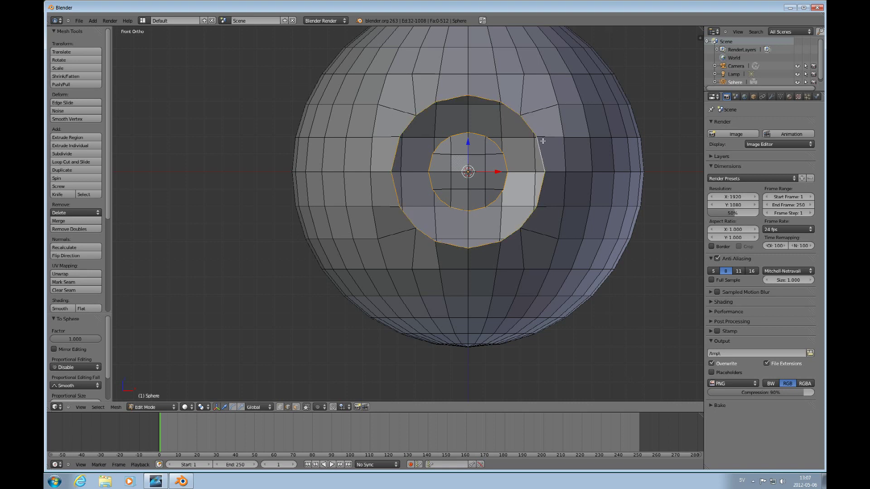
pyautogui.moveTo(541, 127); pyautogui.dragTo(512, 148, button='middle')
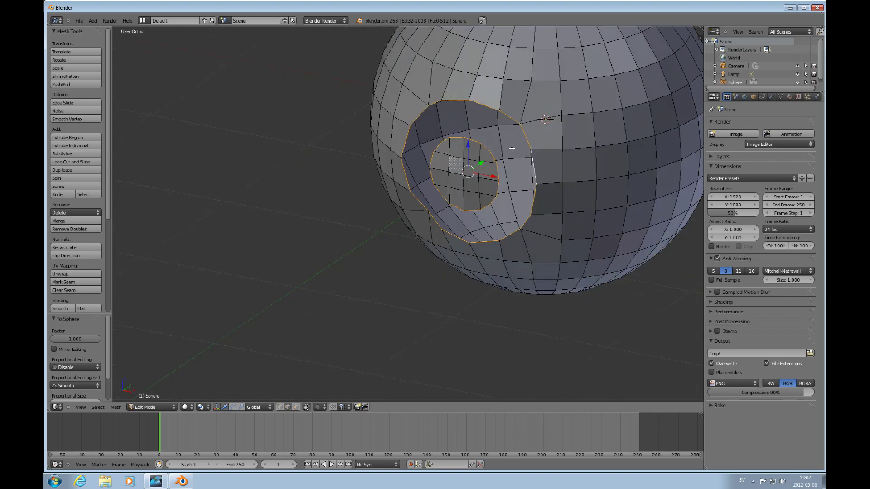
pyautogui.press('w')
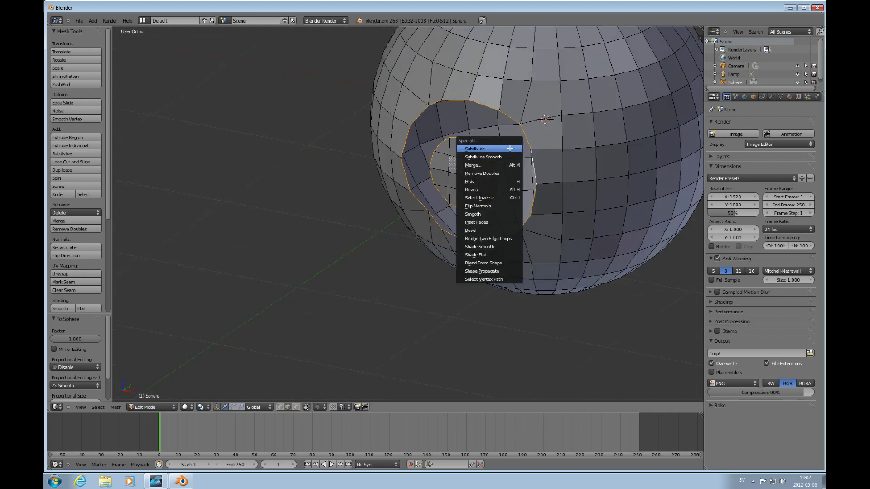
pyautogui.click(489, 239)
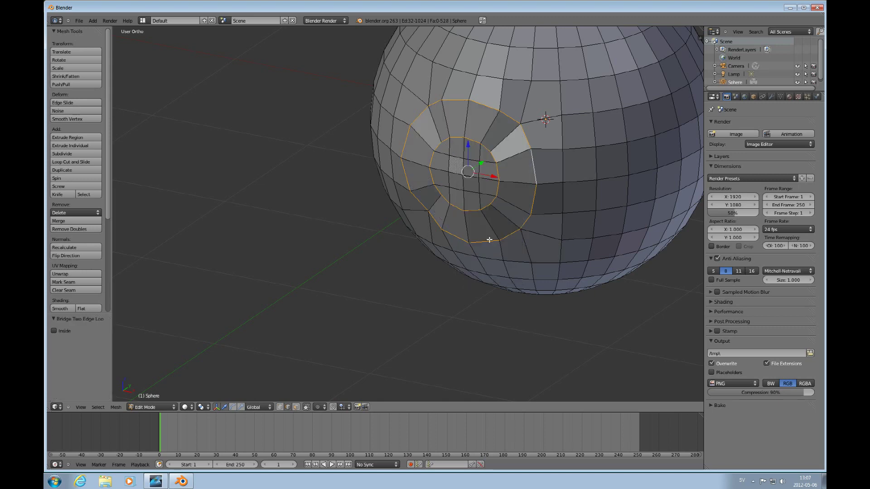
# Select the sixteen faces of the central disc in face mode and extrude them outward, about -0.218 along Y
pyautogui.moveTo(510, 197); pyautogui.dragTo(499, 194, button='middle')
pyautogui.hotkey('ctrl', 'Tab')
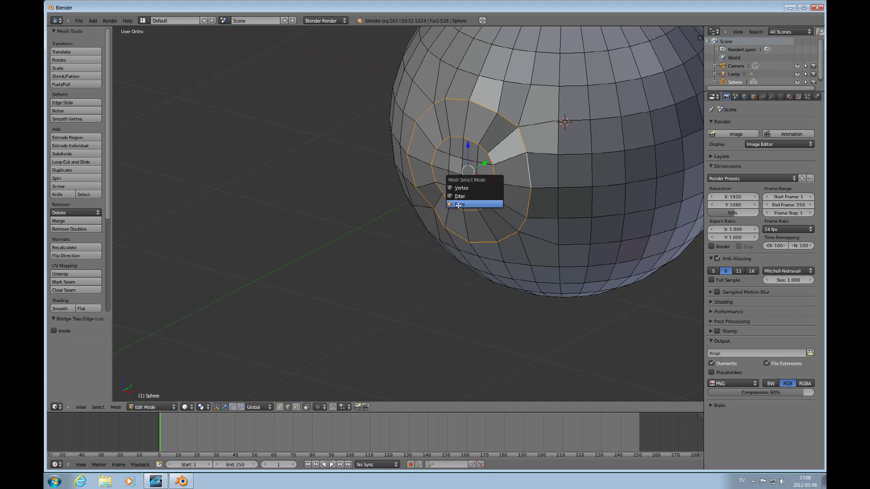
pyautogui.click(471, 204)
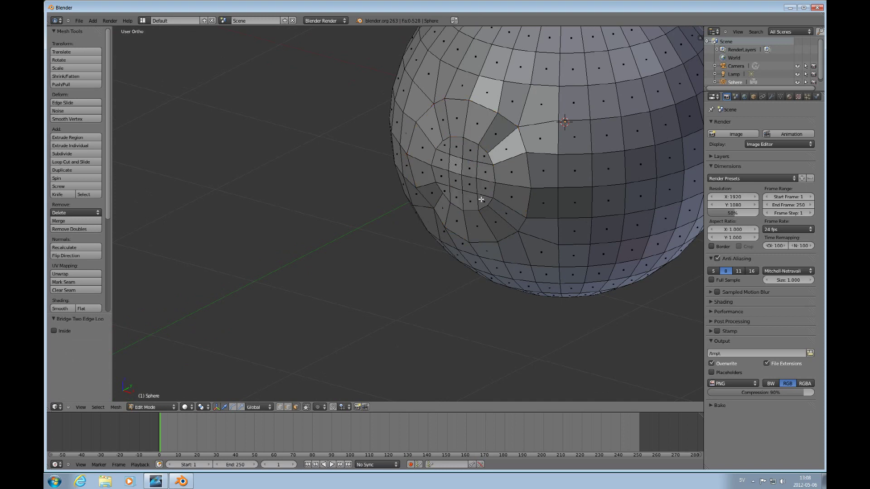
pyautogui.moveTo(482, 199)
pyautogui.keyDown('ctrl'); pyautogui.mouseDown()
pyautogui.moveTo(451, 199)
pyautogui.moveTo(442, 179)
pyautogui.moveTo(448, 148)
pyautogui.moveTo(482, 156)
pyautogui.mouseUp(); pyautogui.keyUp('ctrl')
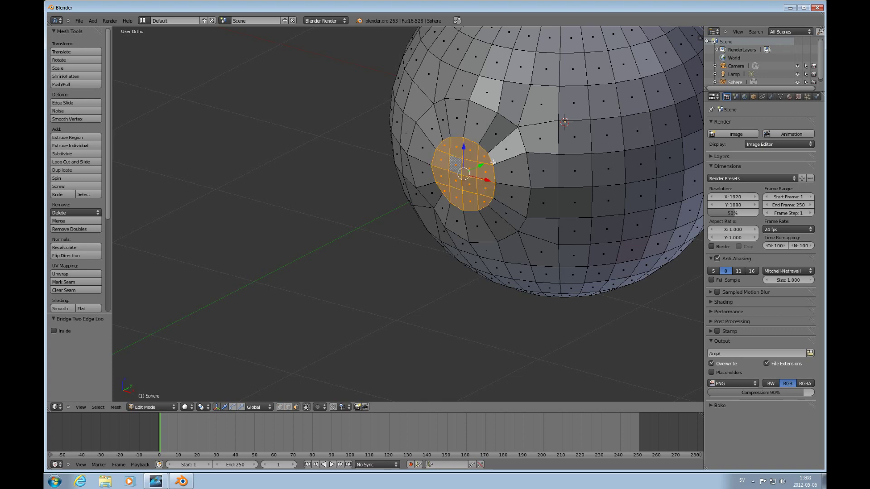
pyautogui.moveTo(482, 155)
pyautogui.mouseDown(button='middle')
pyautogui.moveTo(482, 189)
pyautogui.moveTo(491, 173)
pyautogui.mouseUp(button='middle')
pyautogui.press('e')
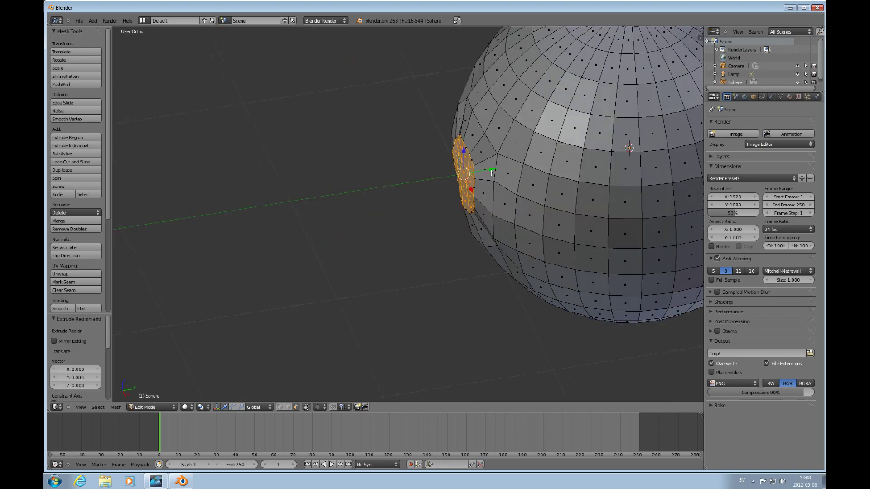
pyautogui.click(477, 183)
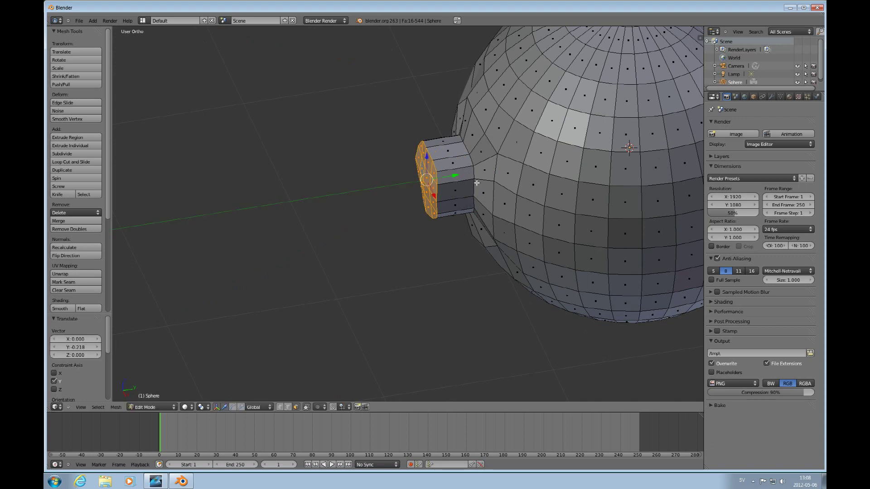
# Extrude the disc faces again by about -0.261 along Y, and pull them back by about 0.05
pyautogui.press('e')
pyautogui.click(415, 183)
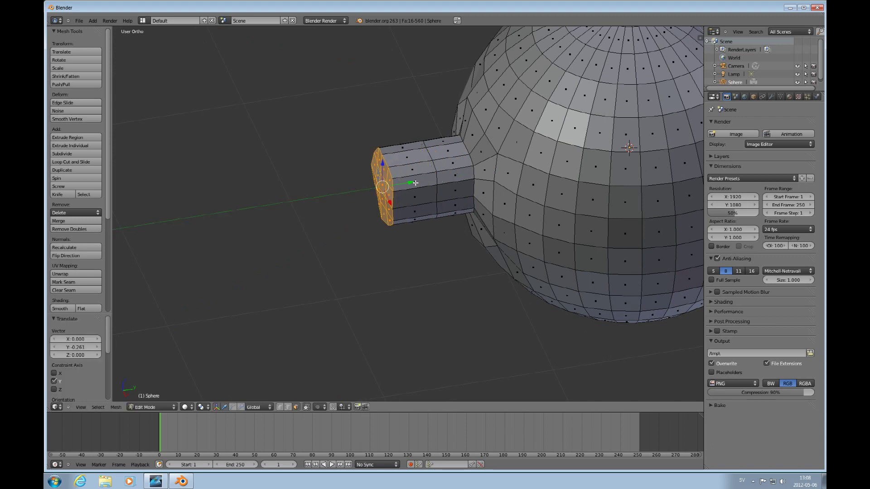
pyautogui.moveTo(412, 183); pyautogui.dragTo(420, 181)
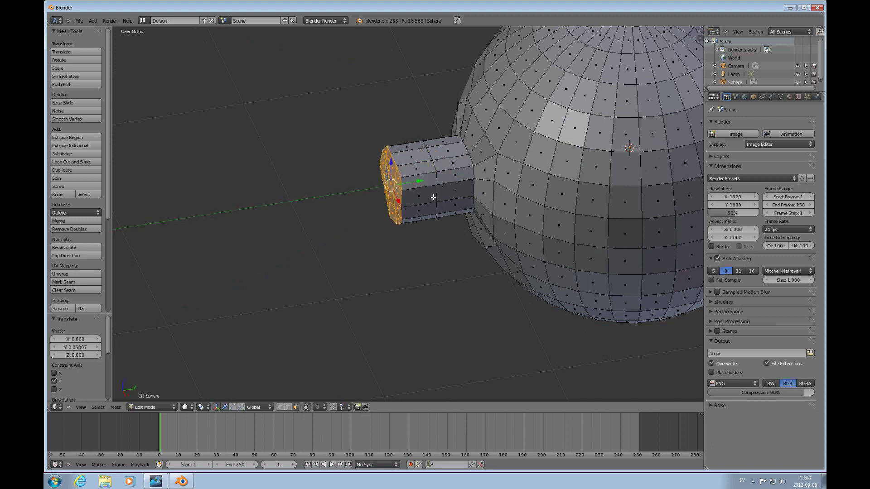
# Grow the selection to the nose's outer section and scale it to about 0.51 in the right side view
pyautogui.press('KP_3')
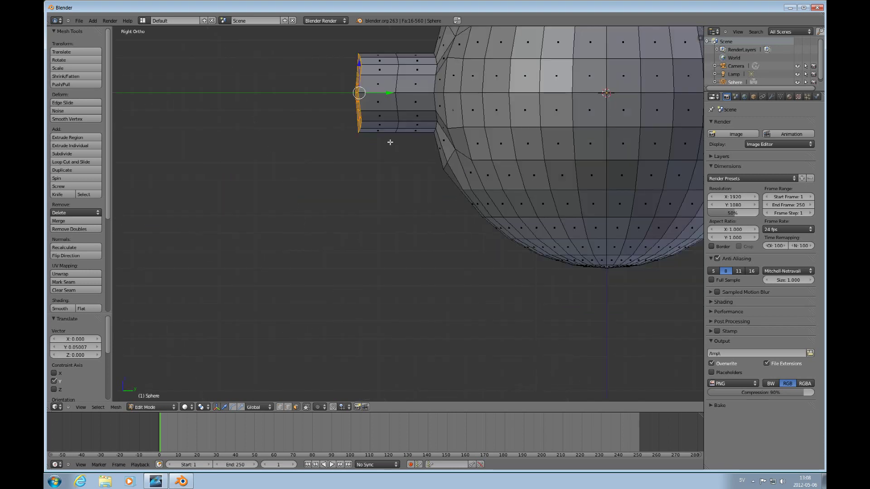
pyautogui.press('ctrl+KP_Add')
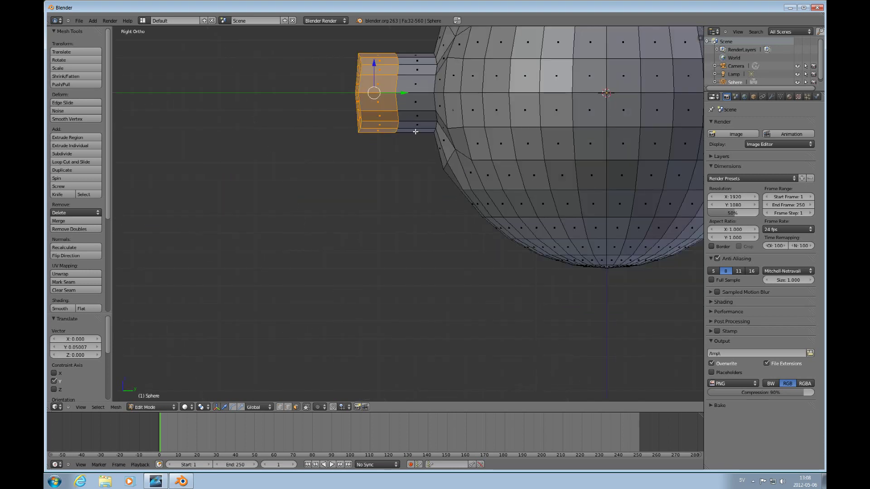
pyautogui.press('s')
pyautogui.click(392, 116)
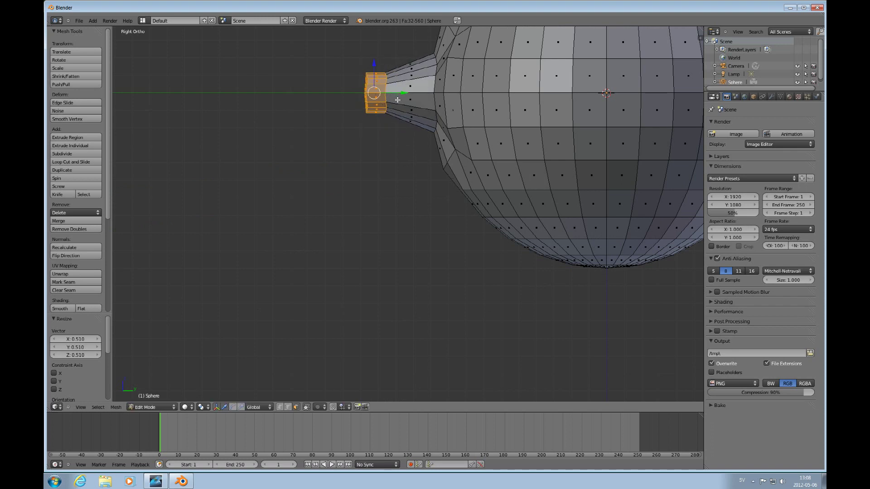
# Rotate the nose's outer section about -28.5° around X and lower it about 0.081 along Z
pyautogui.press('r')
pyautogui.click(376, 73)
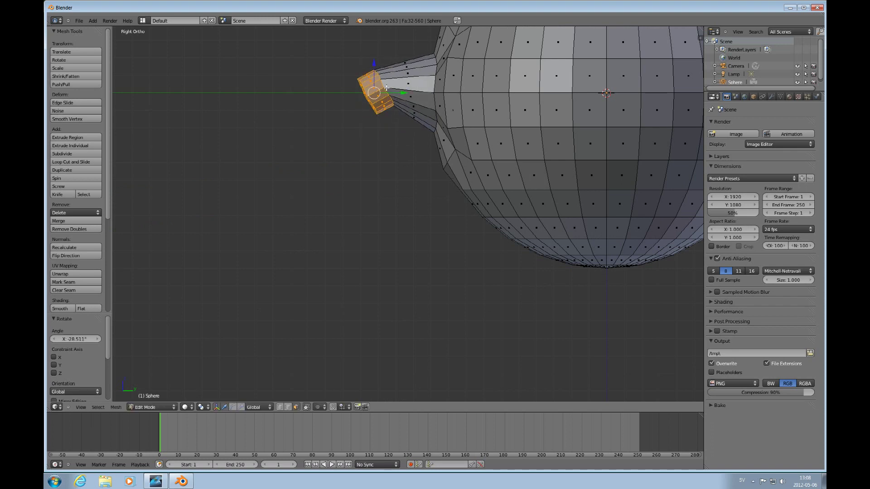
pyautogui.press('g')
pyautogui.press('z')
pyautogui.click(380, 109)
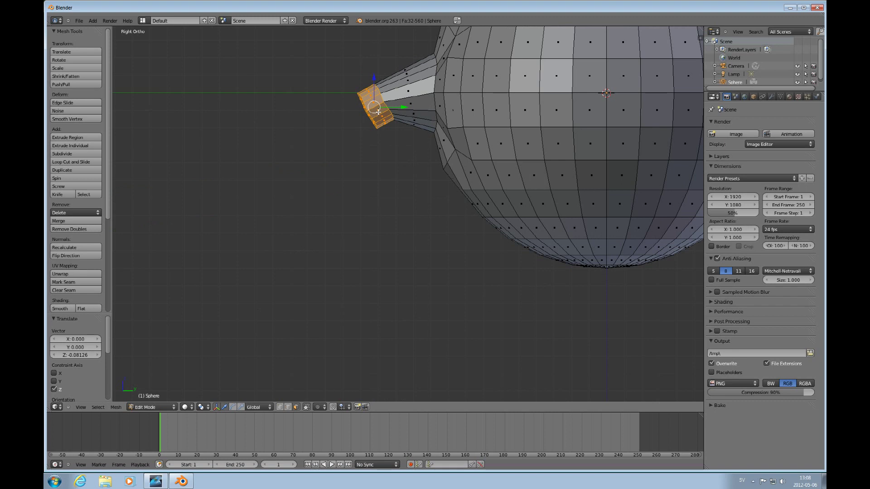
# Reduce the selection to the nose's end faces and scale them to about 0.53
pyautogui.keyDown('alt'); pyautogui.rightClick(380, 110); pyautogui.keyUp('alt')
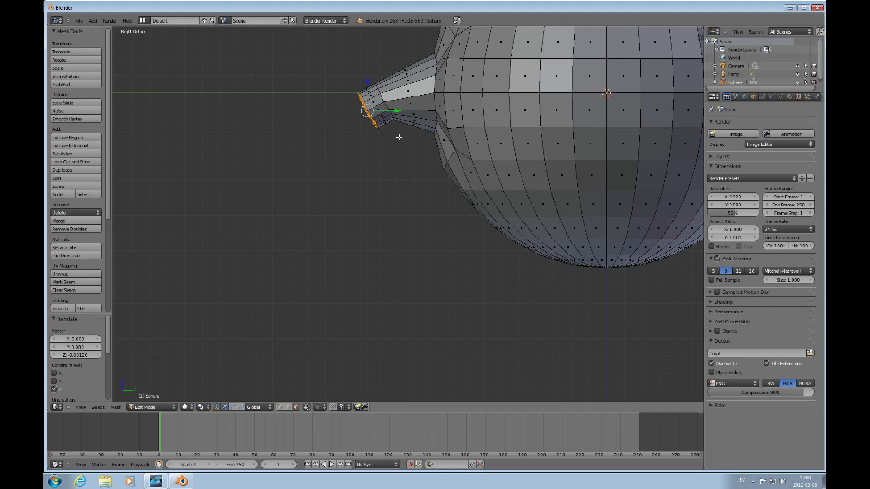
pyautogui.press('s')
pyautogui.click(386, 120)
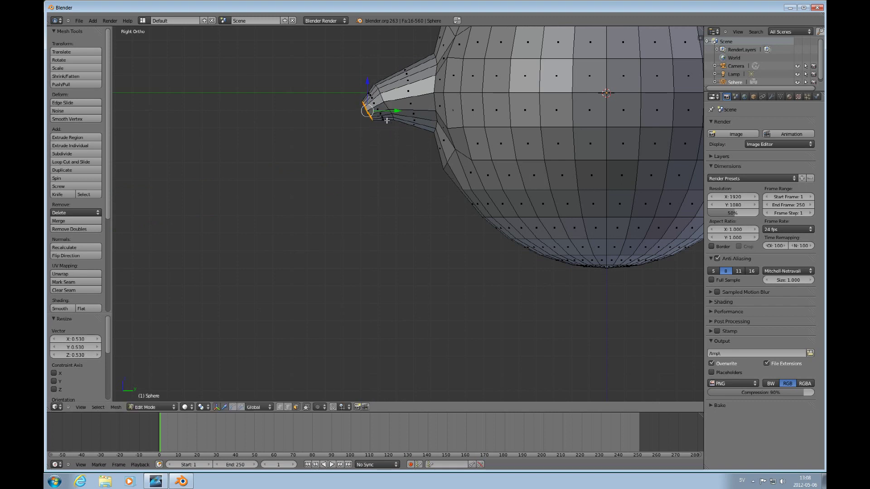
# Select the whole mesh, smooth its vertices once and set its faces to smooth shading
pyautogui.moveTo(386, 120); pyautogui.dragTo(446, 110, button='middle')
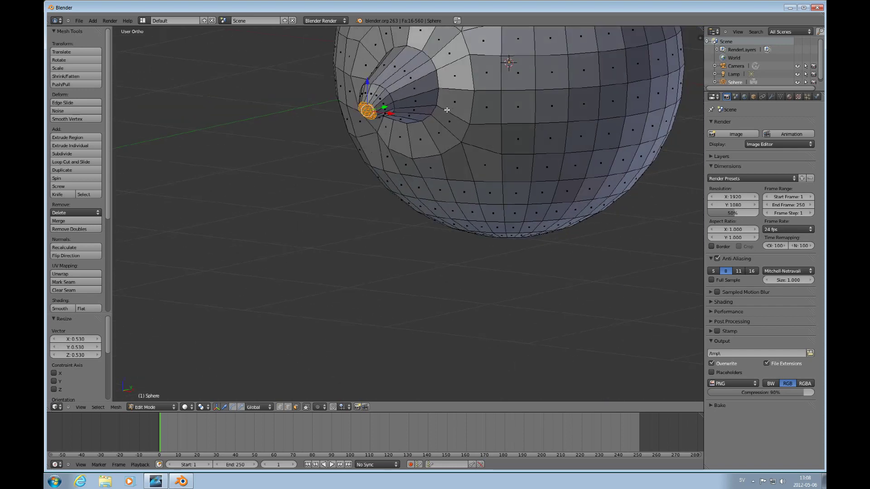
pyautogui.scroll(-3, 446, 111)
pyautogui.press('a')
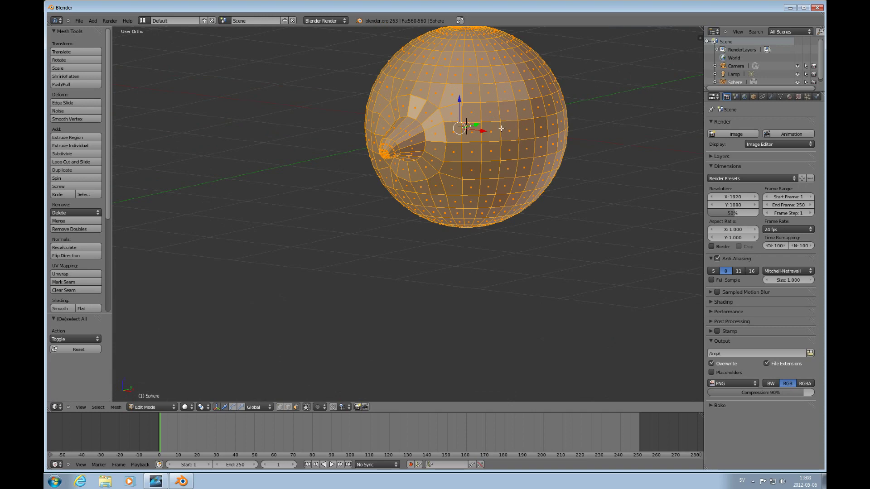
pyautogui.press('w')
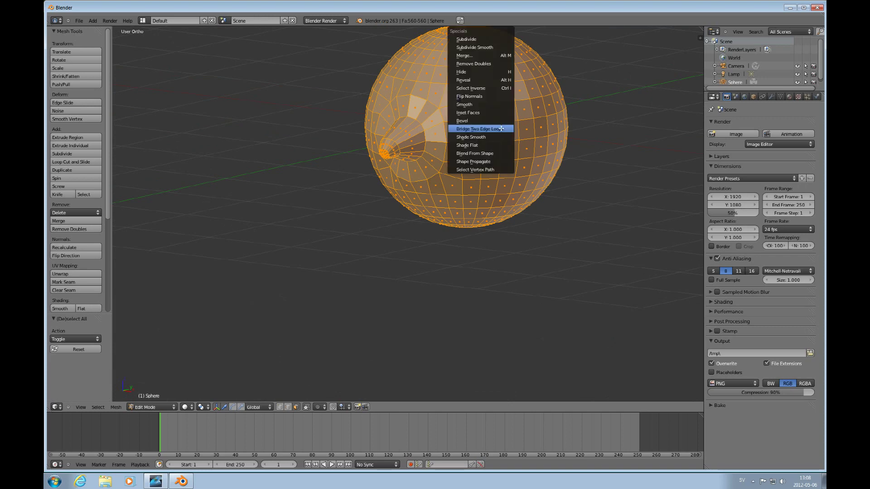
pyautogui.click(478, 104)
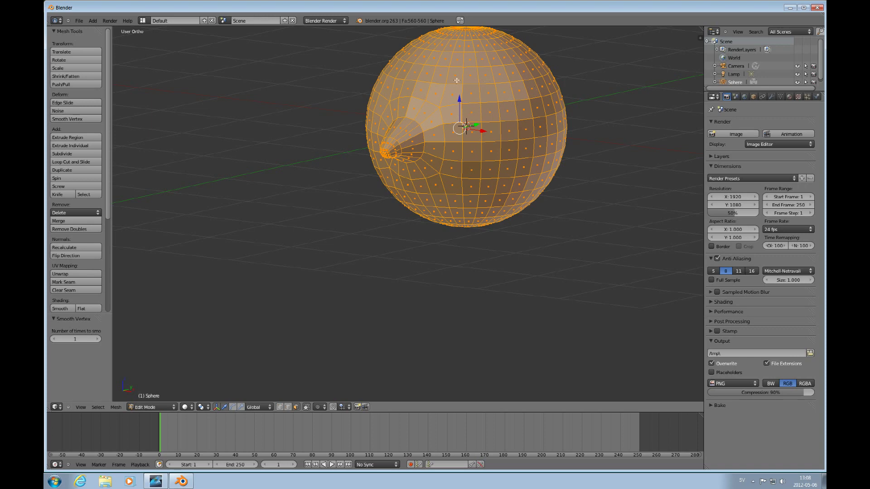
pyautogui.press('w')
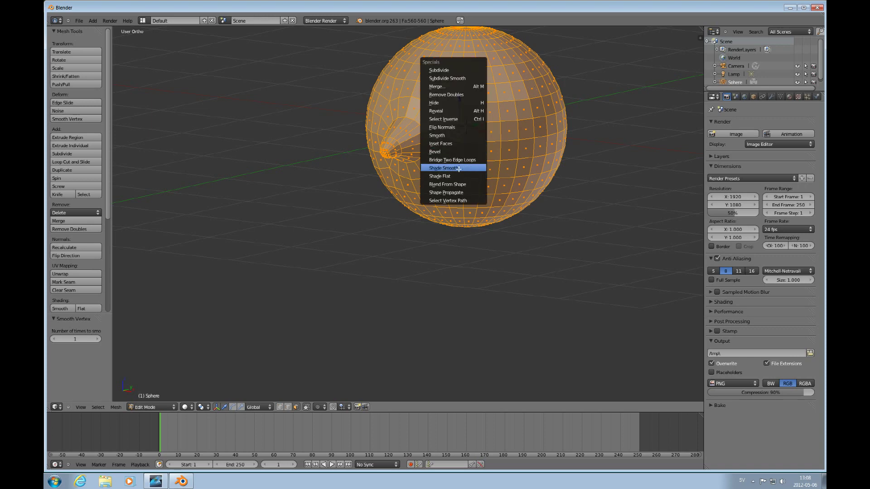
pyautogui.click(456, 165)
pyautogui.moveTo(456, 157)
pyautogui.mouseDown(button='middle')
pyautogui.moveTo(491, 162)
pyautogui.moveTo(451, 169)
pyautogui.mouseUp(button='middle')
# Render the model from the camera to inspect its shape, and return to the 3D view facing the nose
pyautogui.press('KP_0')
pyautogui.press('F12')
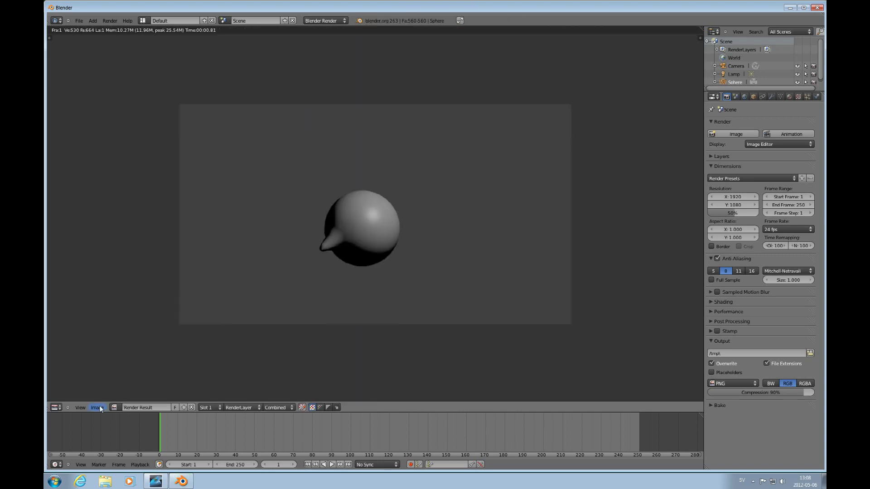
pyautogui.scroll(3, 339, 271)
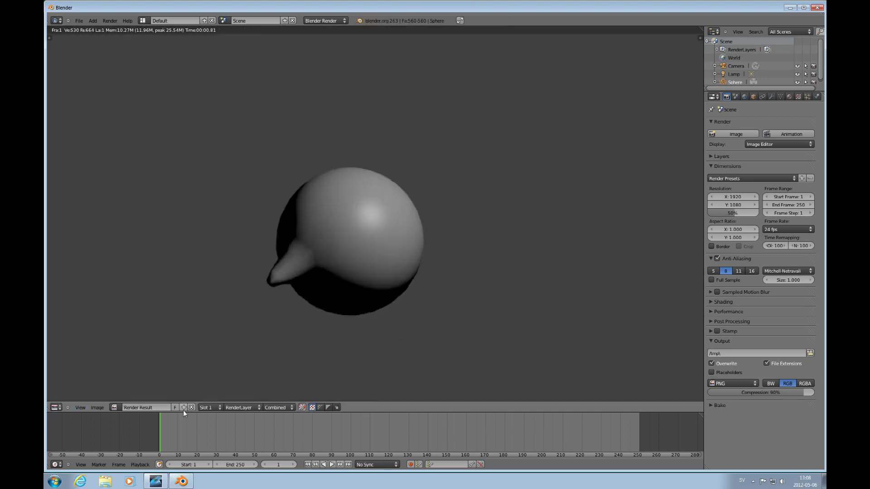
pyautogui.scroll(-1, 183, 401)
pyautogui.click(57, 408)
pyautogui.click(63, 400)
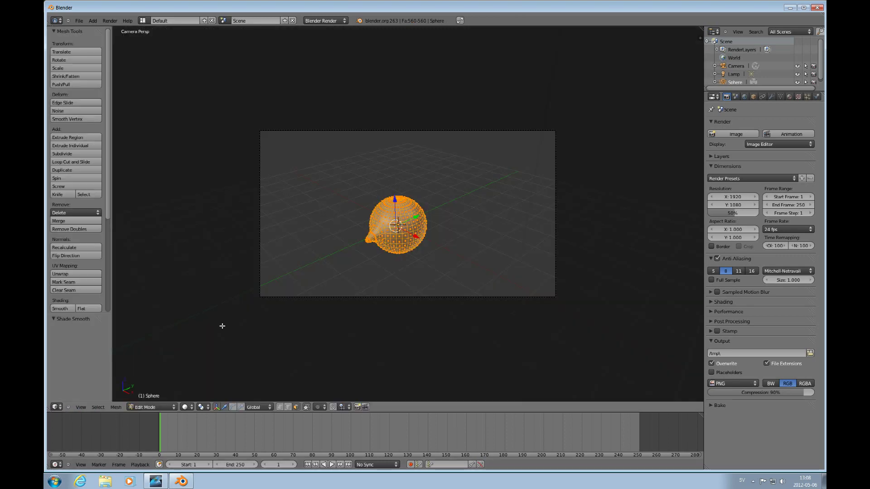
pyautogui.moveTo(394, 258); pyautogui.dragTo(439, 229, button='middle')
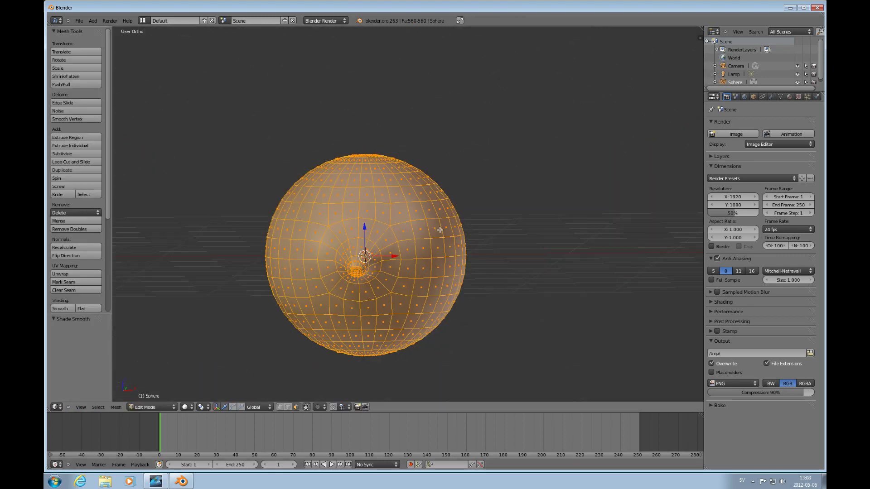
# Delete a two-by-two block of faces on the front of the sphere, above and to one side of the nose
pyautogui.press('KP_1')
pyautogui.press('a')
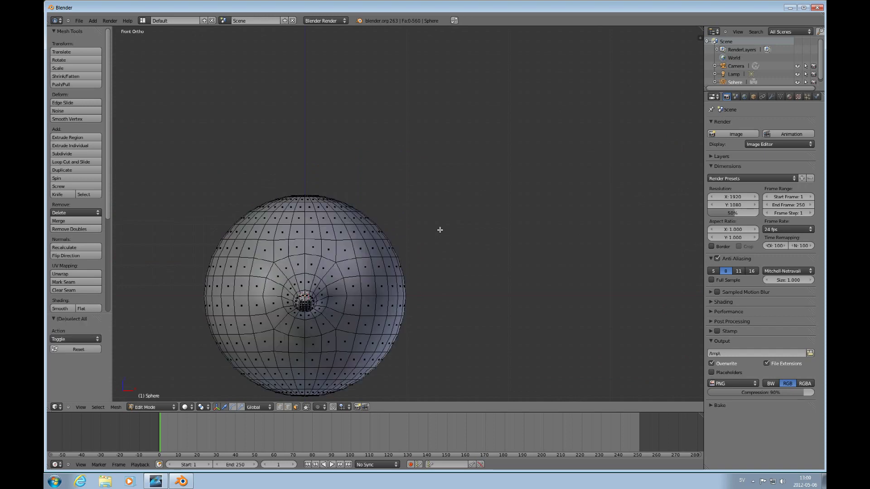
pyautogui.rightClick(362, 252)
pyautogui.keyDown('shift'); pyautogui.rightClick(374, 252); pyautogui.keyUp('shift')
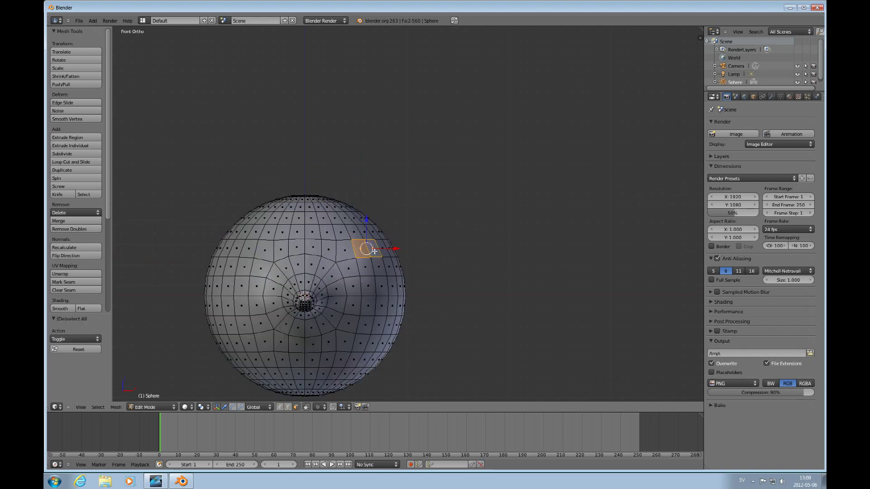
pyautogui.keyDown('shift'); pyautogui.rightClick(377, 264); pyautogui.keyUp('shift')
pyautogui.keyDown('shift'); pyautogui.rightClick(361, 269); pyautogui.keyUp('shift')
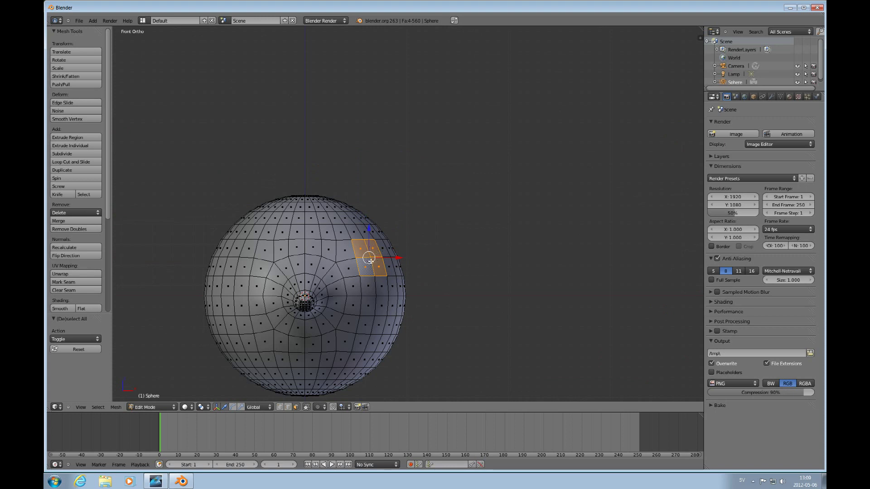
pyautogui.press('x')
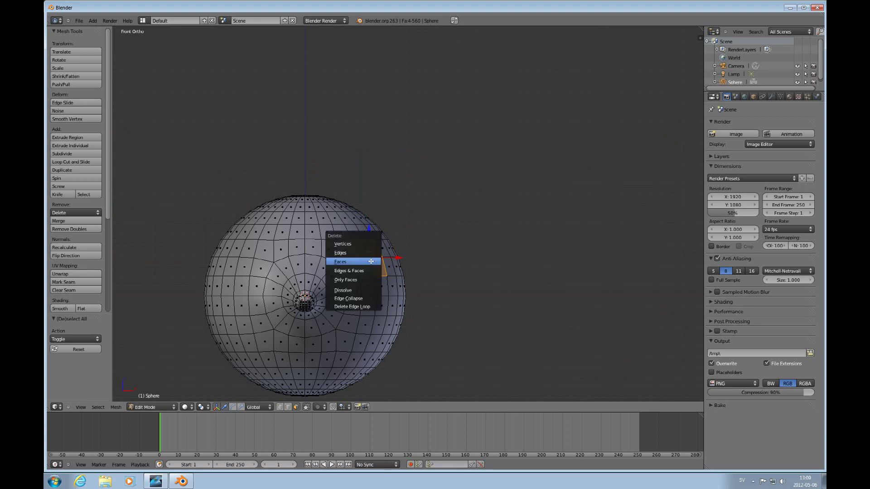
pyautogui.click(365, 261)
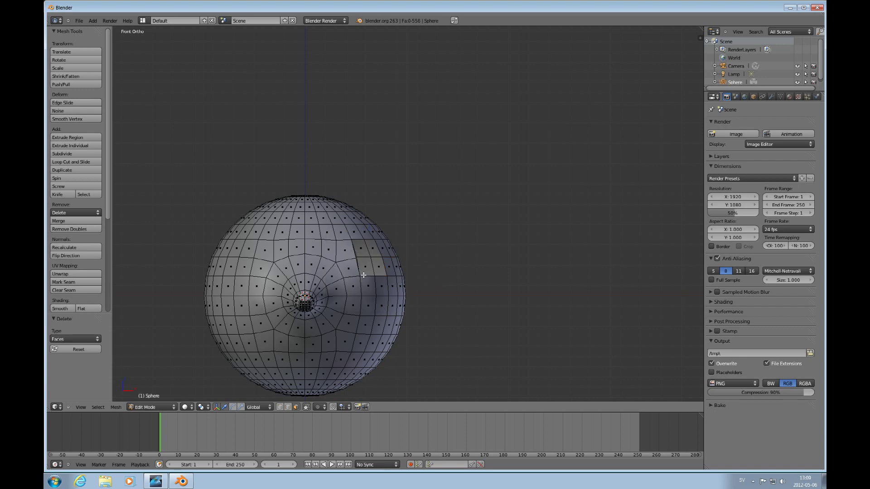
# Try to round the new hole by applying To Sphere to its border edge loop with a factor of about 0.775
pyautogui.hotkey('ctrl', 'Tab')
pyautogui.click(344, 268)
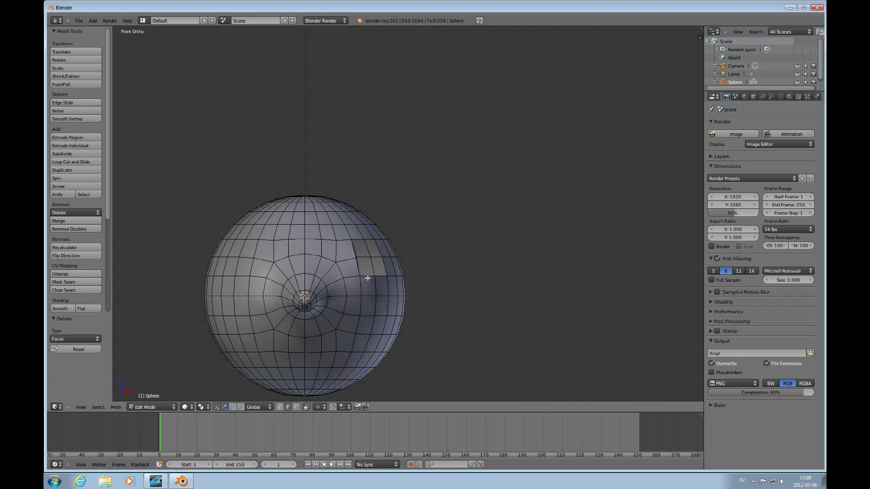
pyautogui.keyDown('alt'); pyautogui.rightClick(366, 275); pyautogui.keyUp('alt')
pyautogui.scroll(3, 369, 258)
pyautogui.scroll(-1, 370, 258)
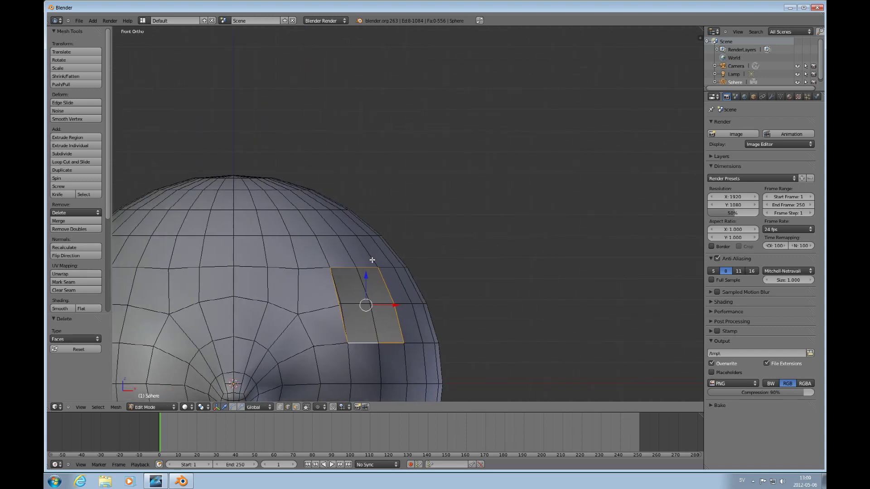
pyautogui.scroll(-1, 392, 275)
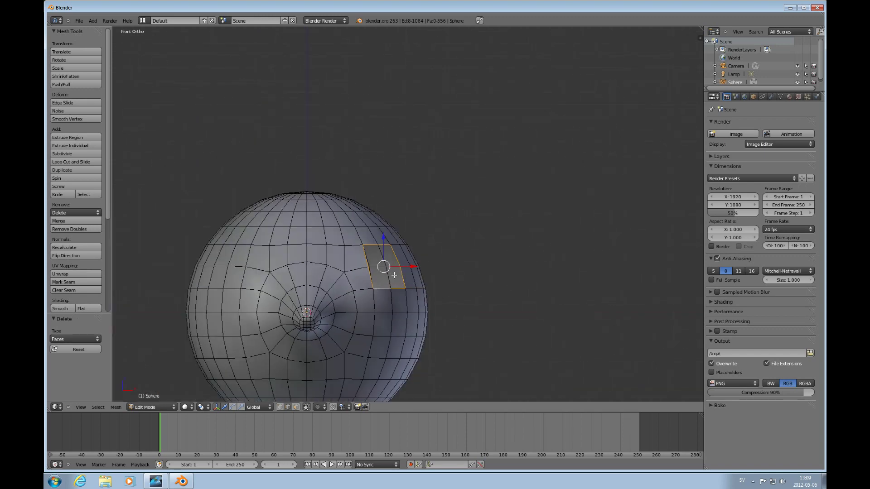
pyautogui.hotkey('shift', 'alt', 's')
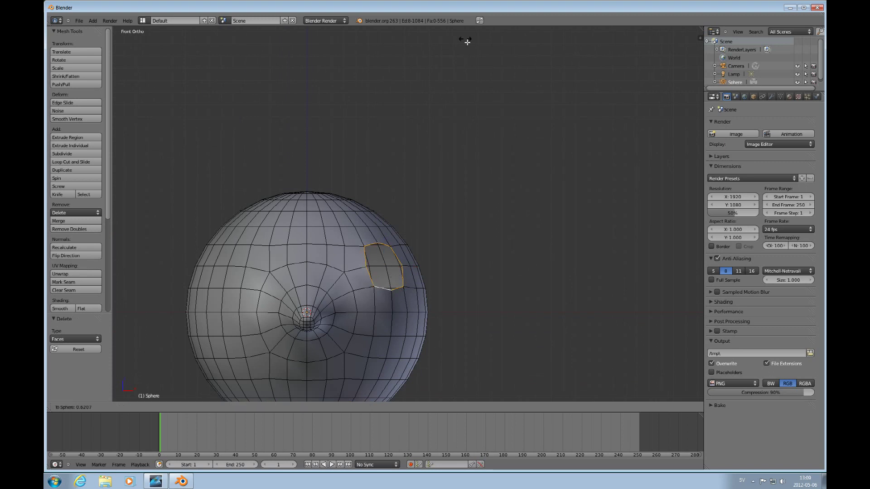
pyautogui.click(535, 316)
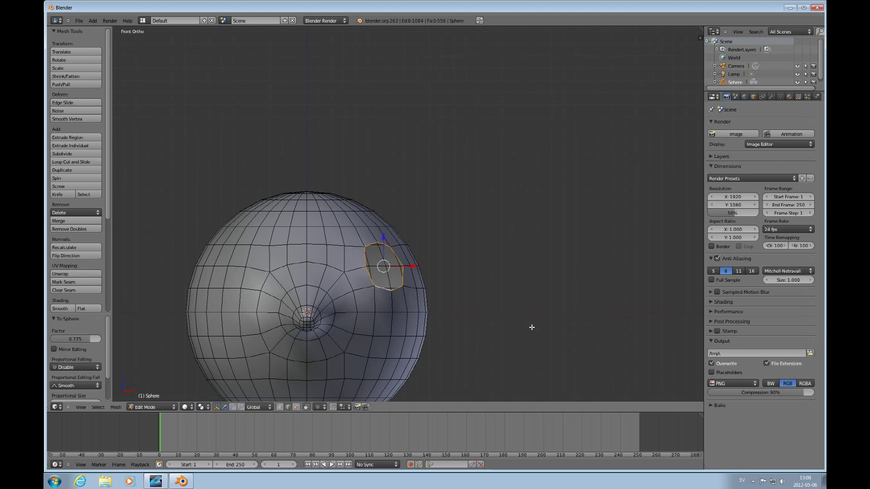
# Check the hole's rounded shape from an angle and from the front, and undo the To Sphere change
pyautogui.moveTo(480, 264)
pyautogui.mouseDown(button='middle')
pyautogui.moveTo(365, 262)
pyautogui.moveTo(411, 255)
pyautogui.moveTo(399, 252)
pyautogui.moveTo(402, 270)
pyautogui.moveTo(413, 271)
pyautogui.moveTo(391, 275)
pyautogui.mouseUp(button='middle')
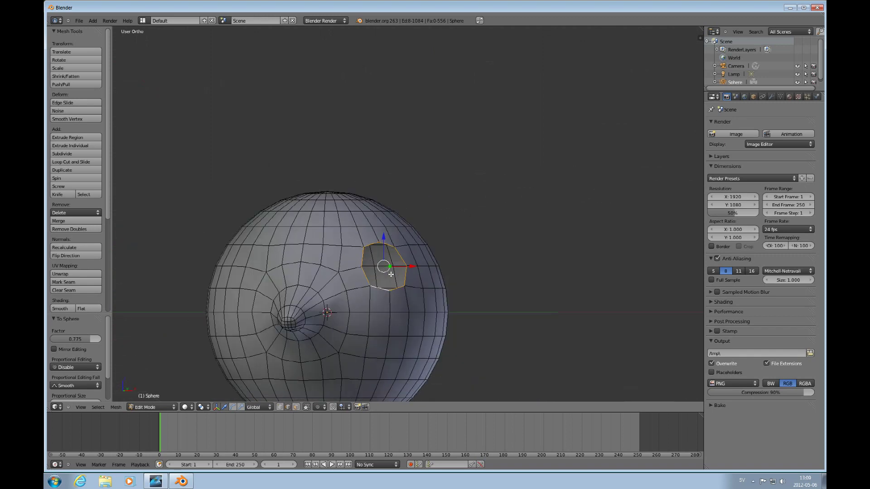
pyautogui.press('KP_1')
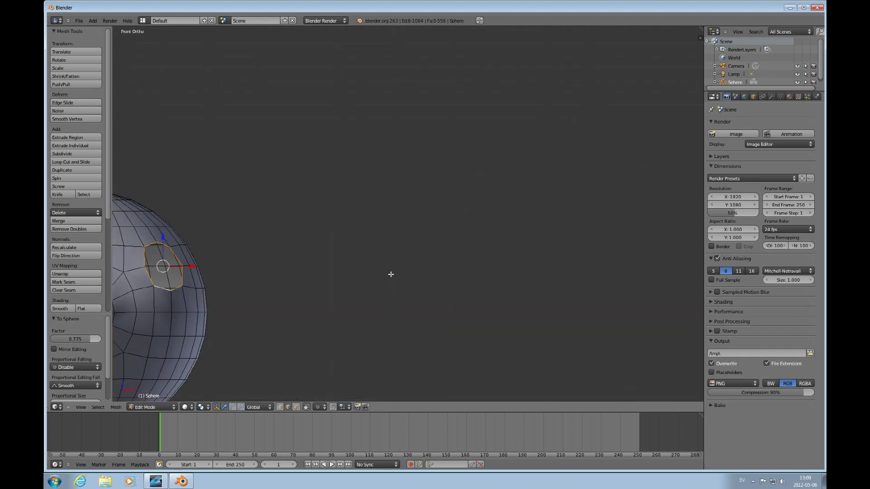
pyautogui.keyDown('ctrl'); pyautogui.scroll(-8, 414, 270); pyautogui.keyUp('ctrl')
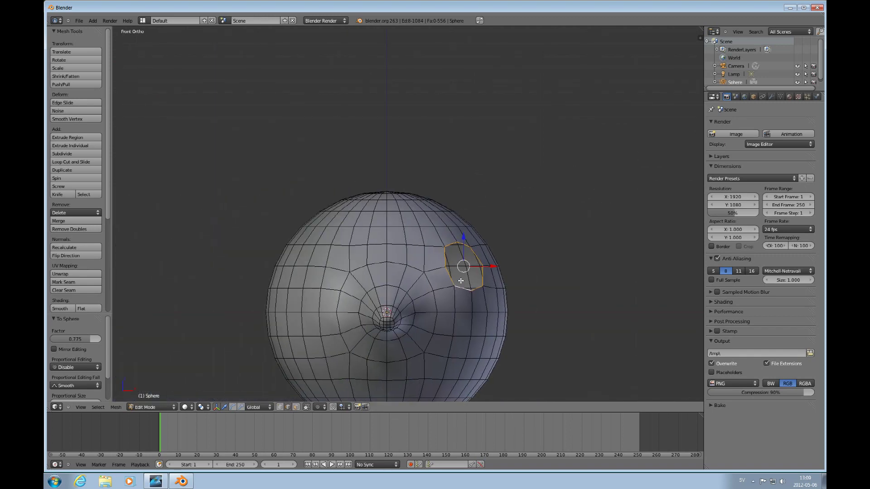
pyautogui.keyDown('shift'); pyautogui.scroll(-4, 461, 281); pyautogui.keyUp('shift')
pyautogui.scroll(5, 476, 257)
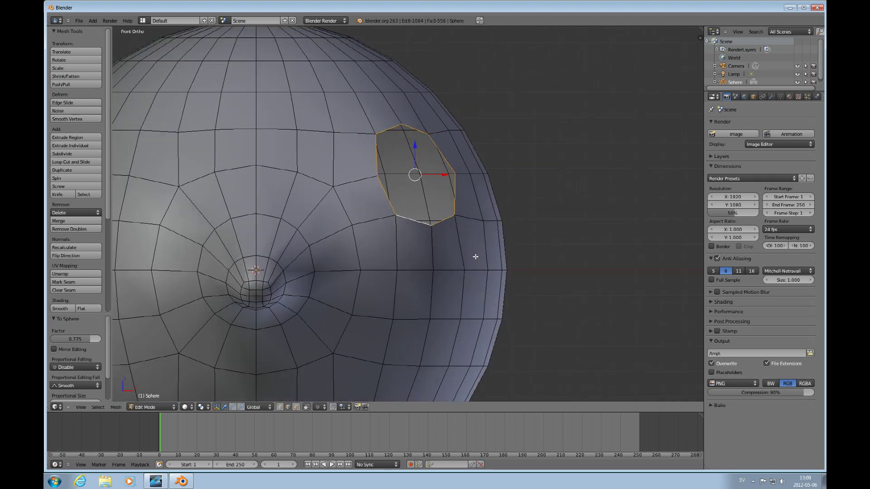
pyautogui.hotkey('ctrl', 'z')
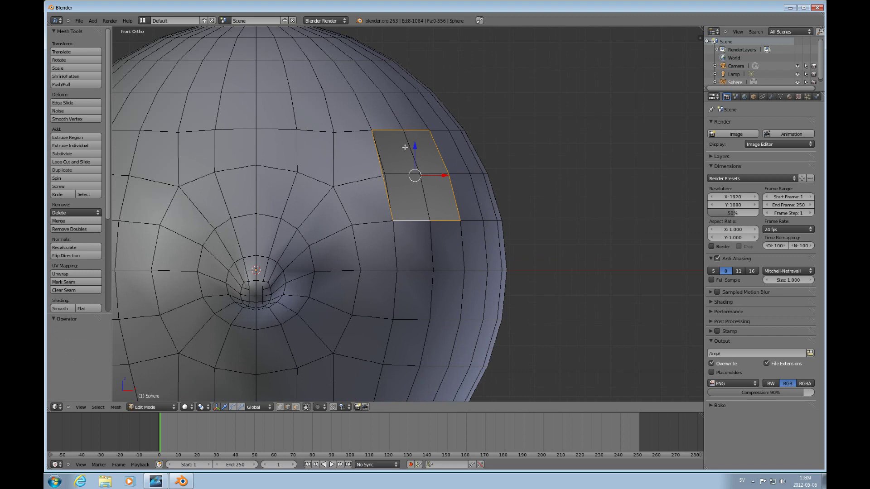
# Vertex-slide the hole's upper middle vertex outward about 0.36 and its middle vertex on the side away from the nose about 0.9
pyautogui.hotkey('ctrl', 'Tab')
pyautogui.click(365, 156)
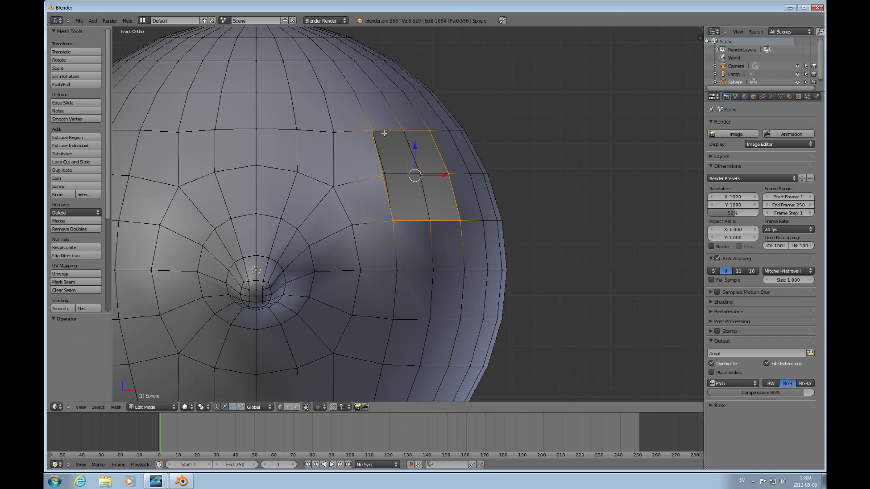
pyautogui.click(404, 130)
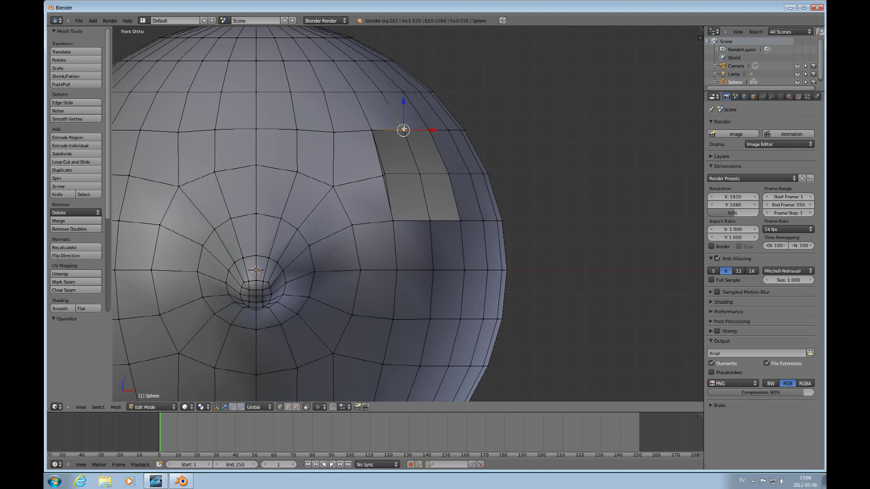
pyautogui.hotkey('shift', 'v')
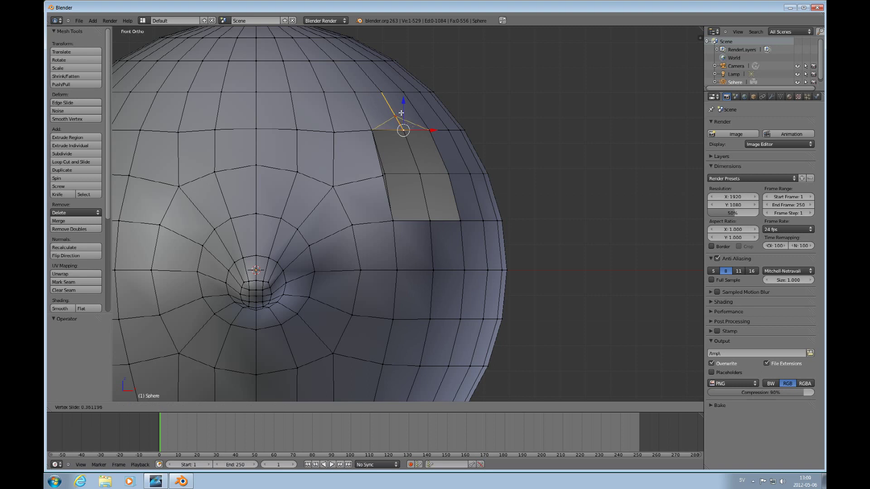
pyautogui.click(402, 113)
pyautogui.rightClick(448, 173)
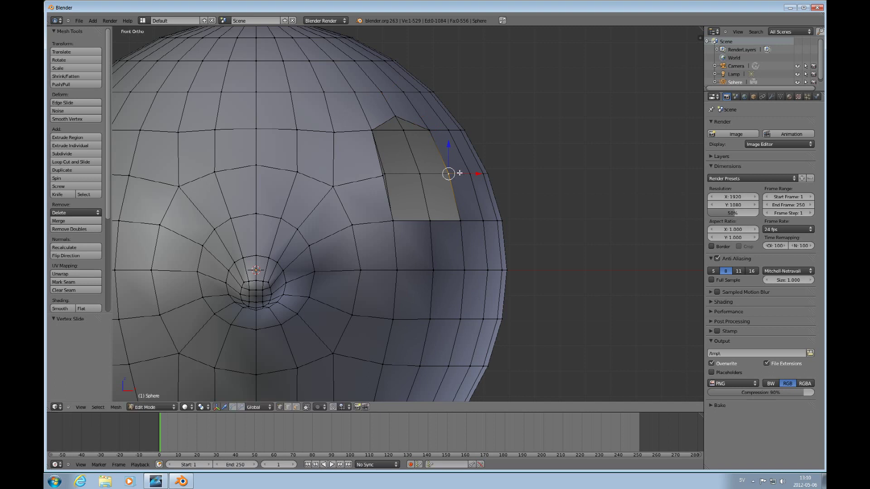
pyautogui.hotkey('shift', 'v')
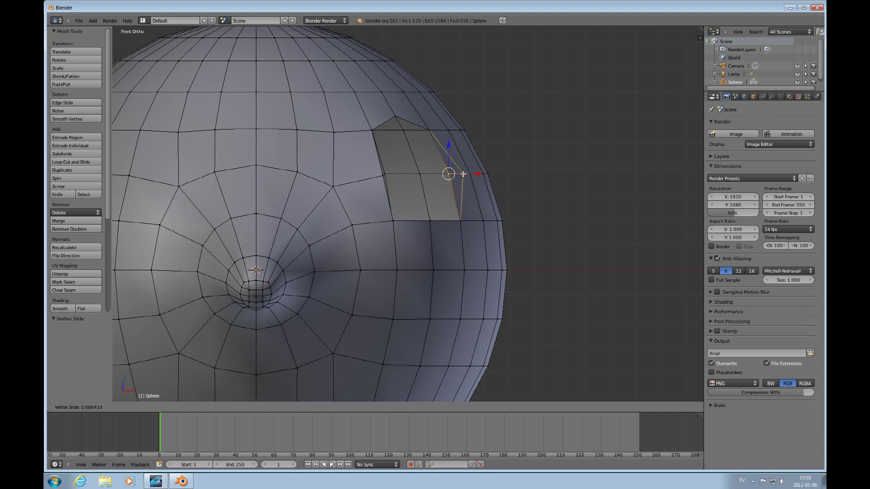
pyautogui.click(462, 174)
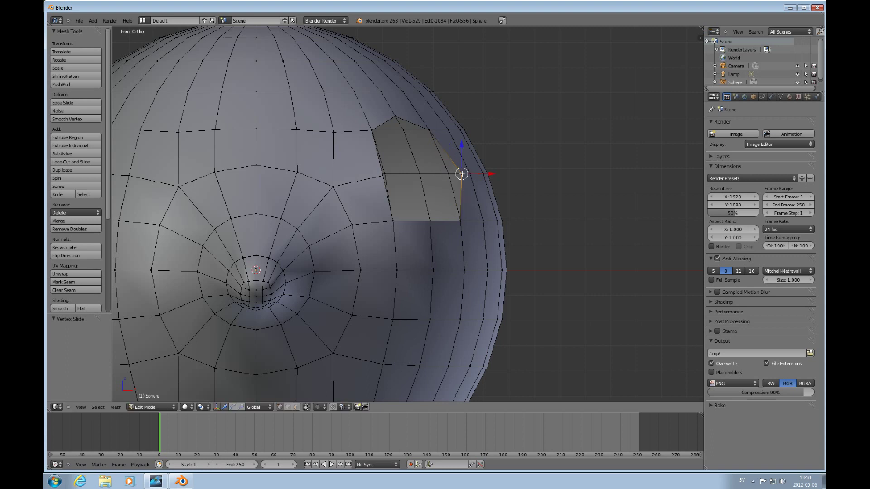
# Vertex-slide the hole's lower middle vertex and its middle vertex on the nose side outward about 0.4 each
pyautogui.rightClick(430, 223)
pyautogui.click(432, 237)
pyautogui.hotkey('shift', 'v')
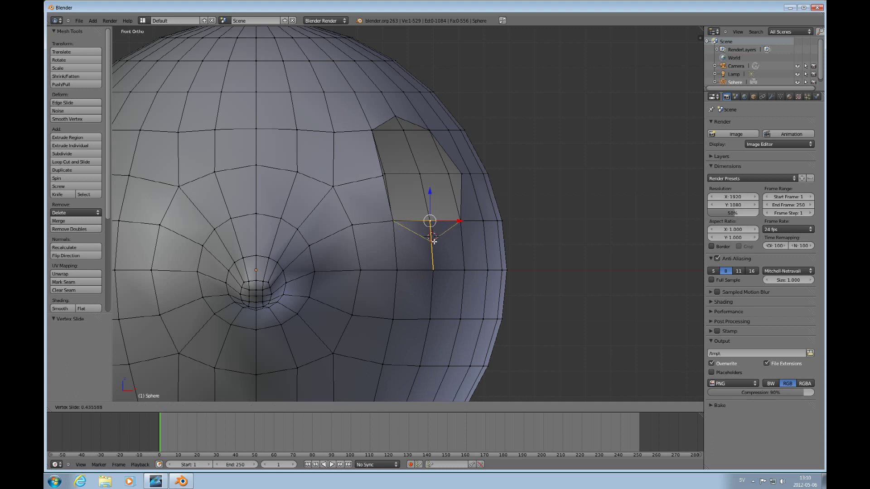
pyautogui.click(433, 245)
pyautogui.rightClick(383, 174)
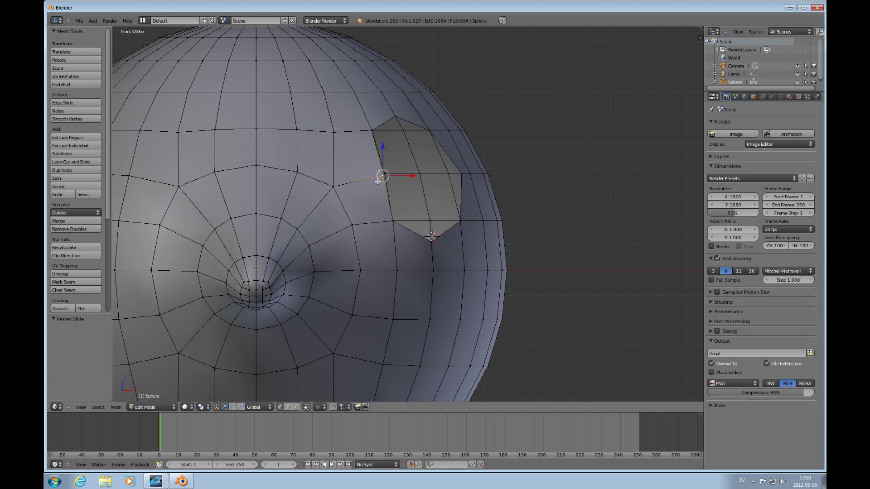
pyautogui.hotkey('shift', 'v')
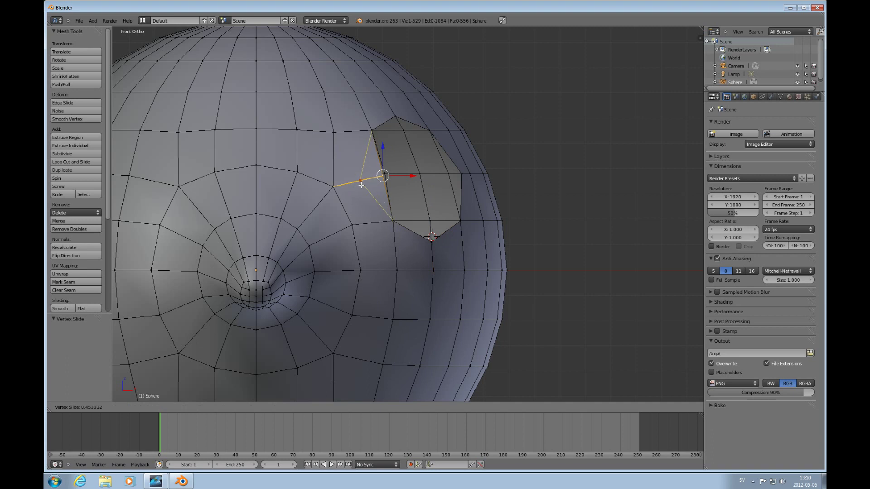
pyautogui.click(367, 185)
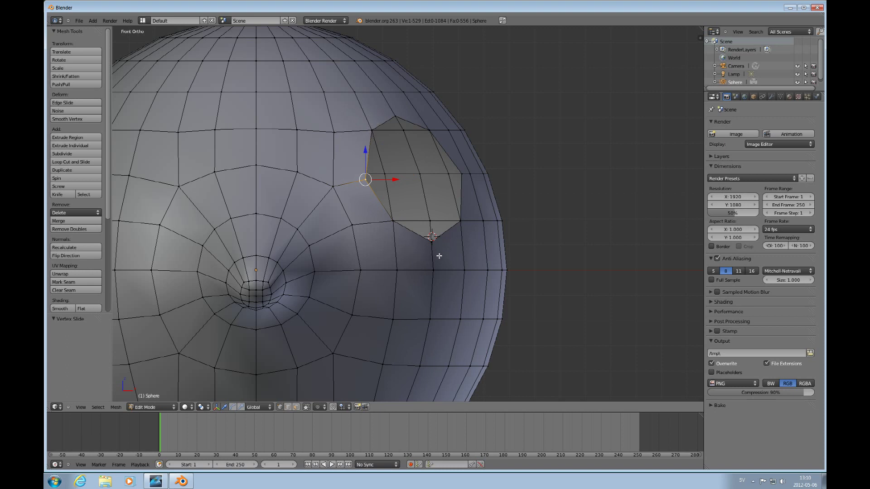
# Knife-cut a ring just outside the hole's border, from below the hole around to the lower edge away from the nose
pyautogui.press('ctrl+KP_6')
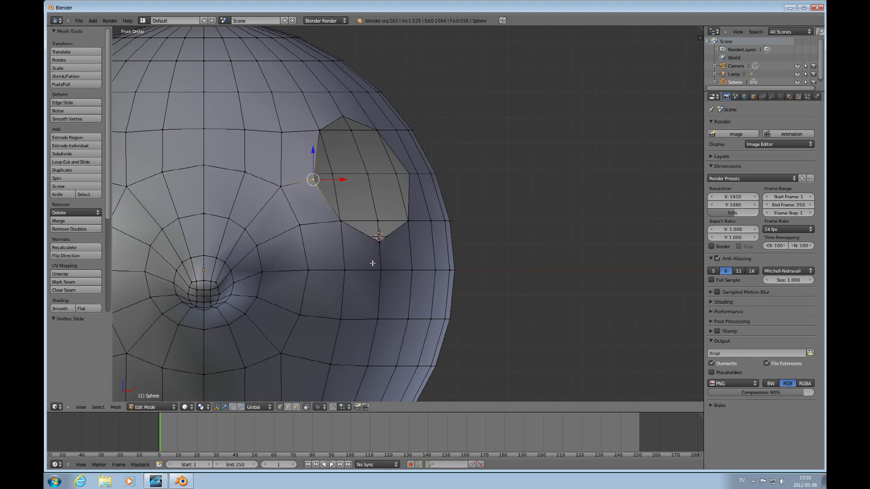
pyautogui.press('k')
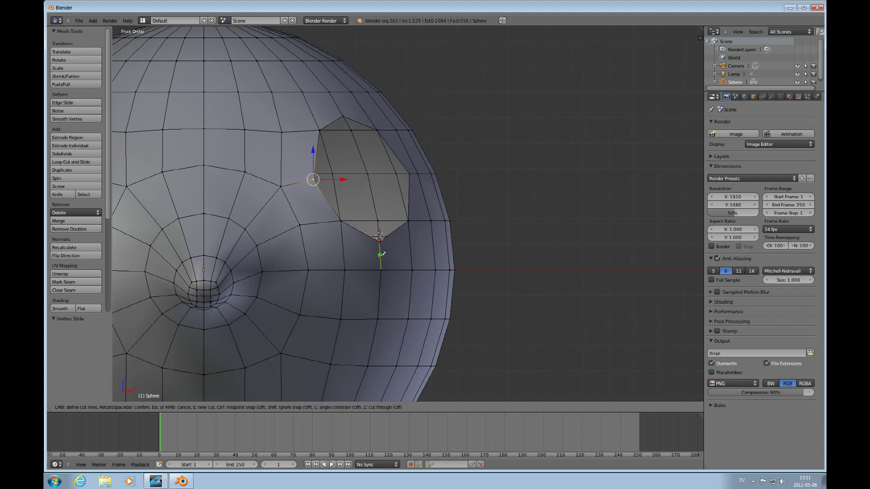
pyautogui.click(380, 251)
pyautogui.click(343, 245)
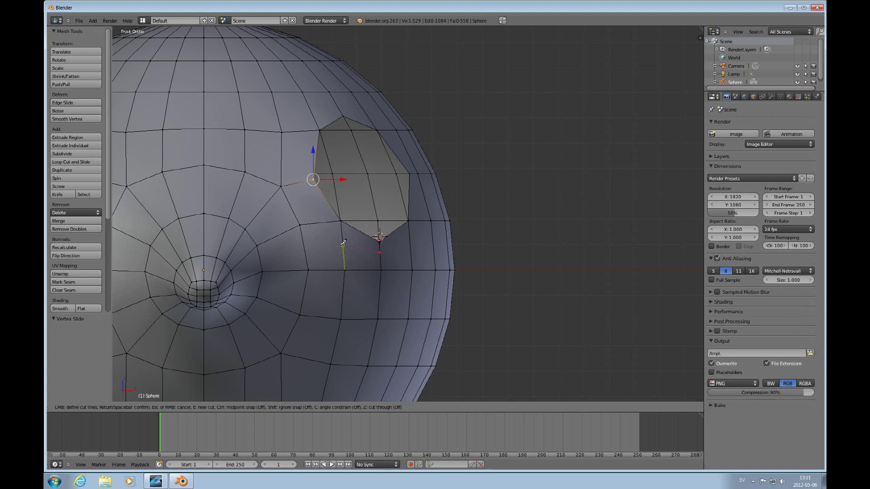
pyautogui.click(319, 223)
pyautogui.click(298, 183)
pyautogui.click(297, 131)
pyautogui.click(311, 112)
pyautogui.click(337, 105)
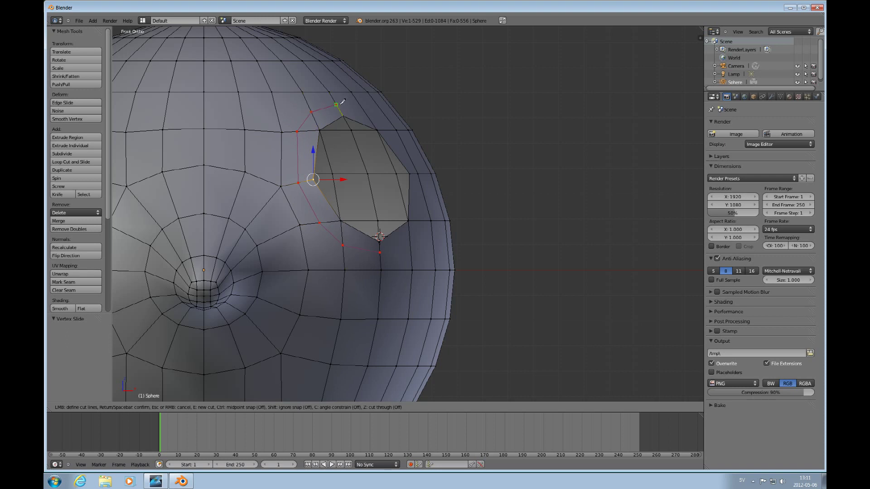
pyautogui.click(364, 111)
pyautogui.click(389, 130)
pyautogui.click(415, 173)
pyautogui.click(422, 220)
pyautogui.click(410, 243)
pyautogui.press('Return')
# Connect the two end vertices of the knife cut below the hole to close the ring
pyautogui.rightClick(410, 242)
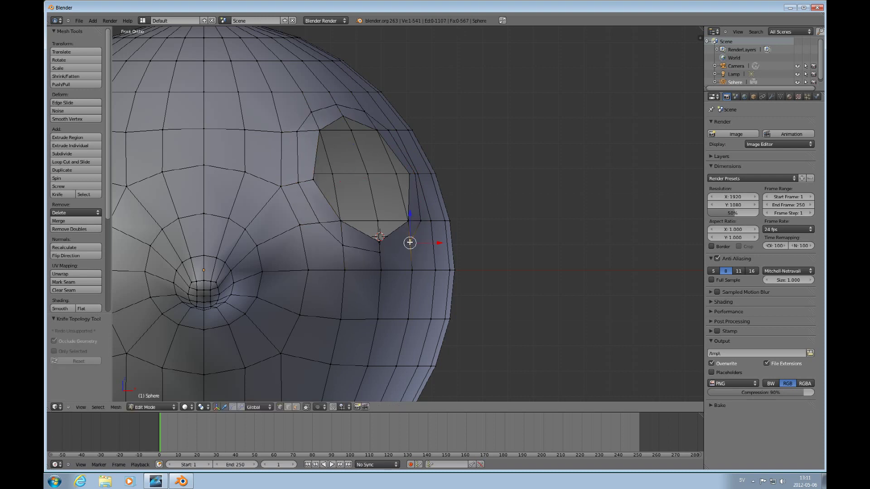
pyautogui.keyDown('shift'); pyautogui.rightClick(381, 252); pyautogui.keyUp('shift')
pyautogui.press('j')
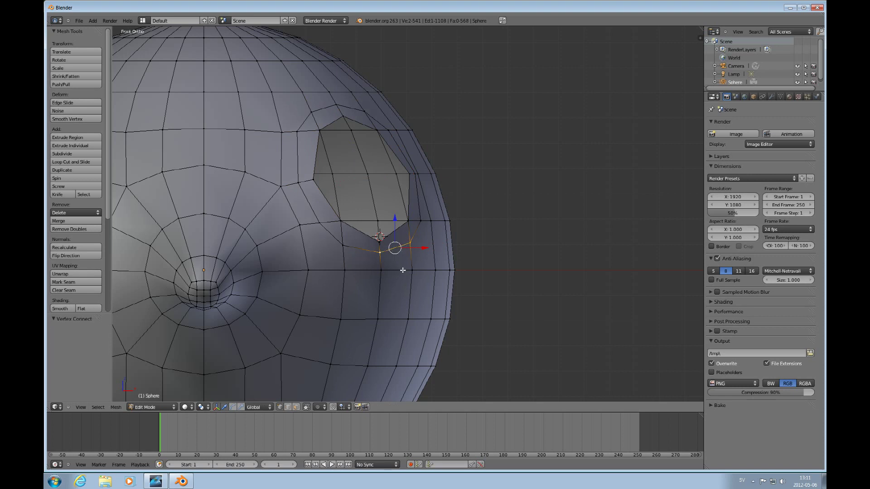
# Switch to face selection, select the face between the hole's lower border and the closing edge, and inspect the ring around the opening
pyautogui.hotkey('ctrl', 'Tab')
pyautogui.click(370, 286)
pyautogui.rightClick(401, 256)
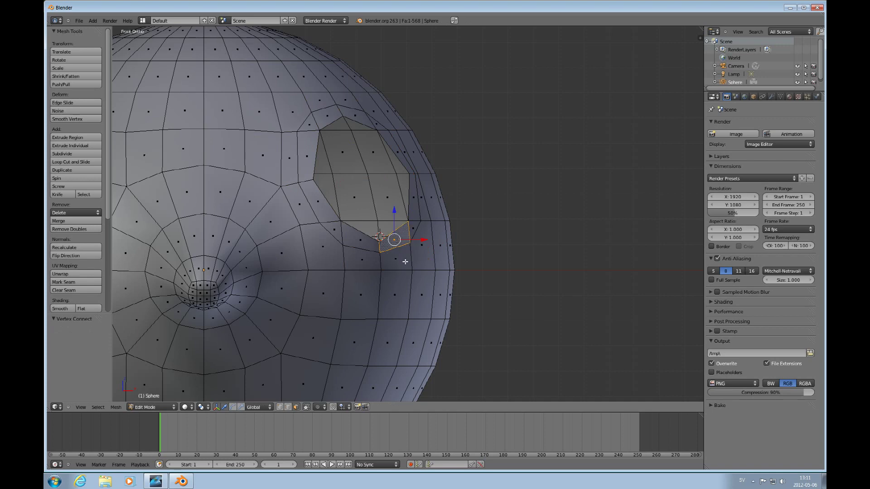
pyautogui.moveTo(418, 252); pyautogui.dragTo(375, 266, button='middle')
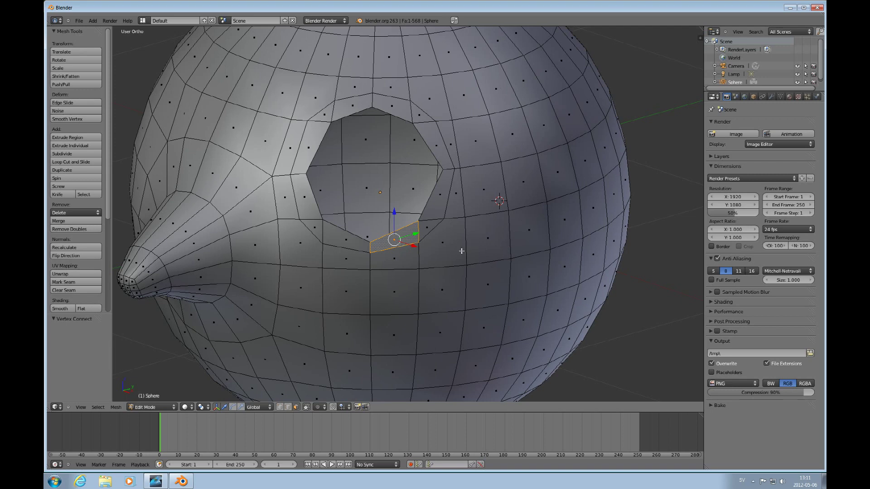
pyautogui.scroll(3, 419, 262)
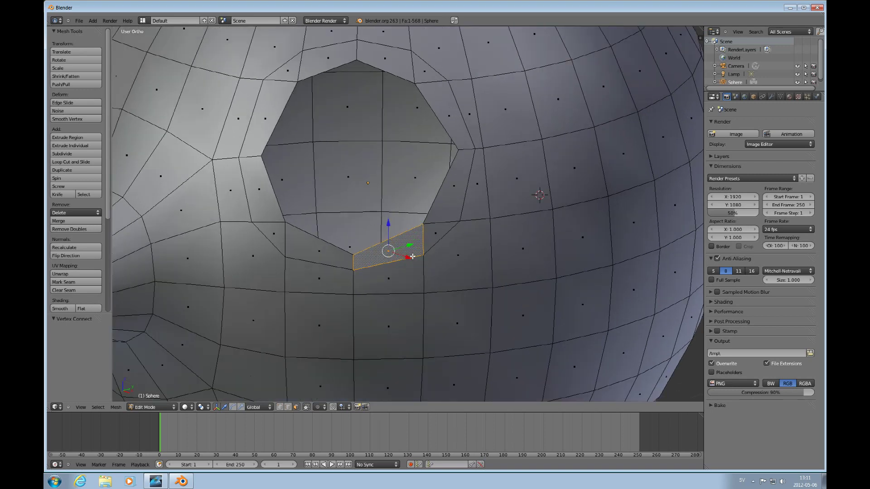
pyautogui.scroll(-4, 424, 249)
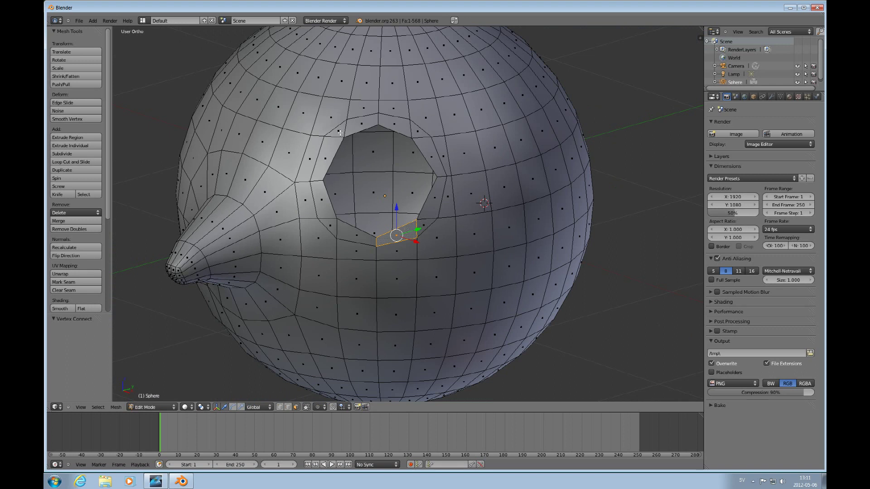
# Switch to edge selection, select the whole border loop of the hole, and subdivide it with one cut
pyautogui.hotkey('ctrl', 'Tab')
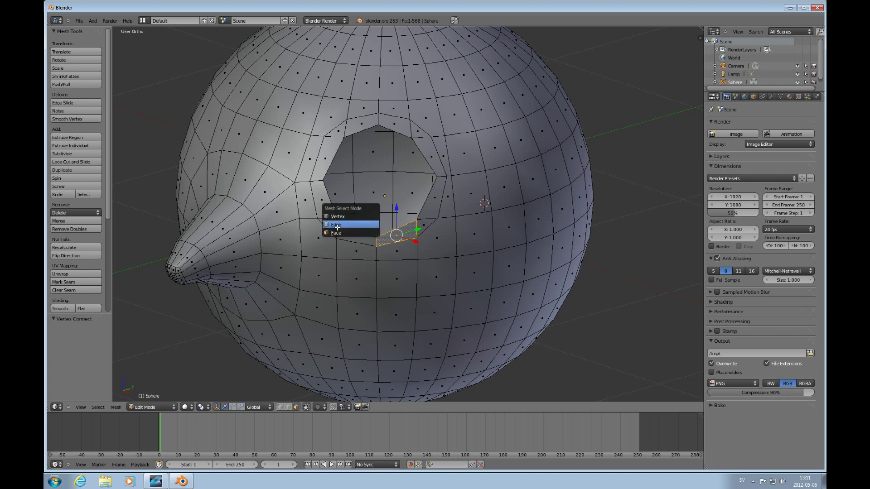
pyautogui.click(337, 227)
pyautogui.keyDown('shift'); pyautogui.rightClick(394, 230); pyautogui.keyUp('shift')
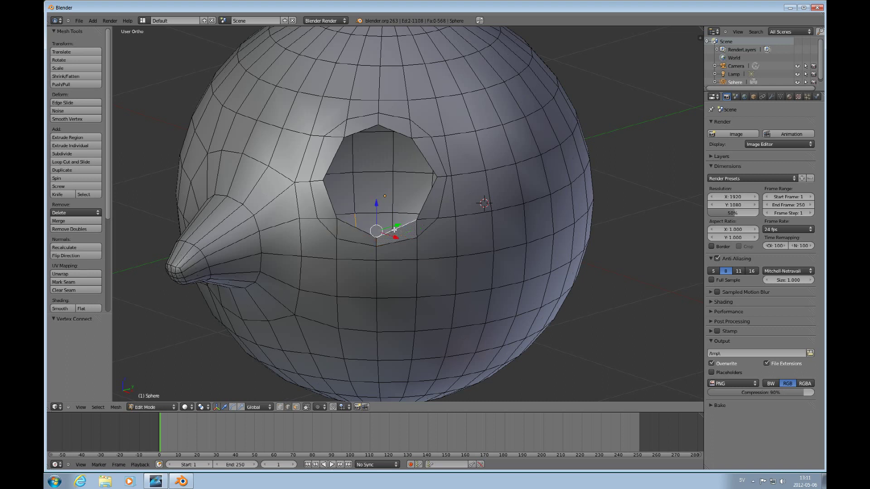
pyautogui.keyDown('alt'); pyautogui.rightClick(394, 230); pyautogui.keyUp('alt')
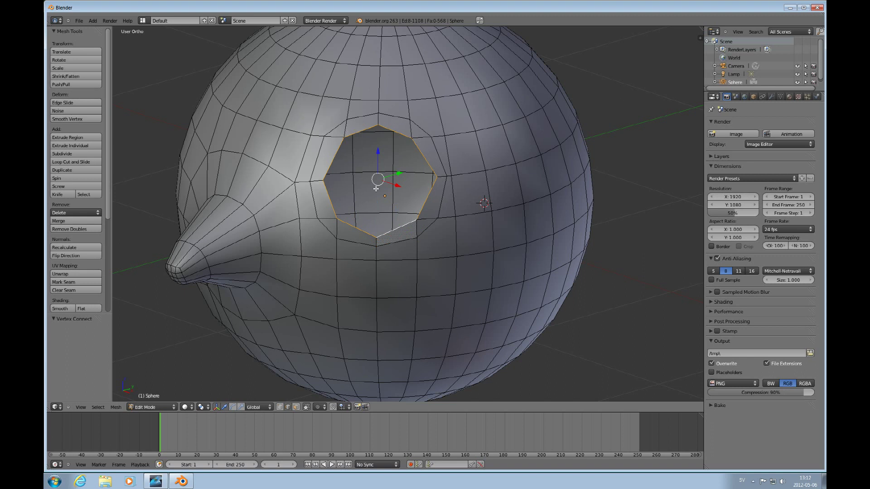
pyautogui.press('w')
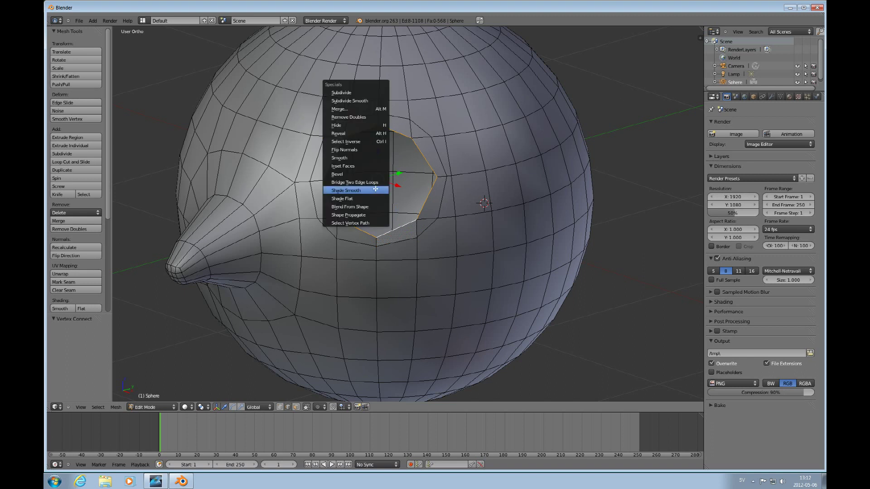
pyautogui.click(352, 94)
# Switch to vertex selection and connect the two border midpoints at the hole's lower corner away from the nose to their nearest ring vertices
pyautogui.hotkey('ctrl', 'Tab')
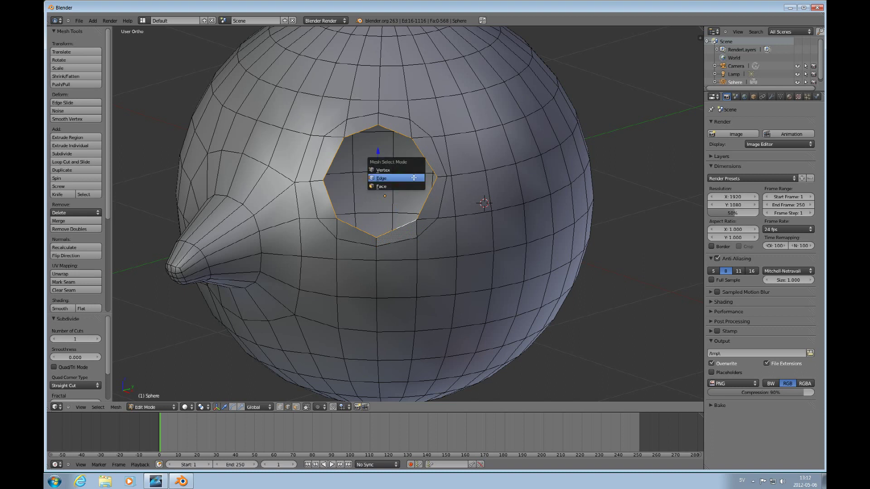
pyautogui.click(410, 168)
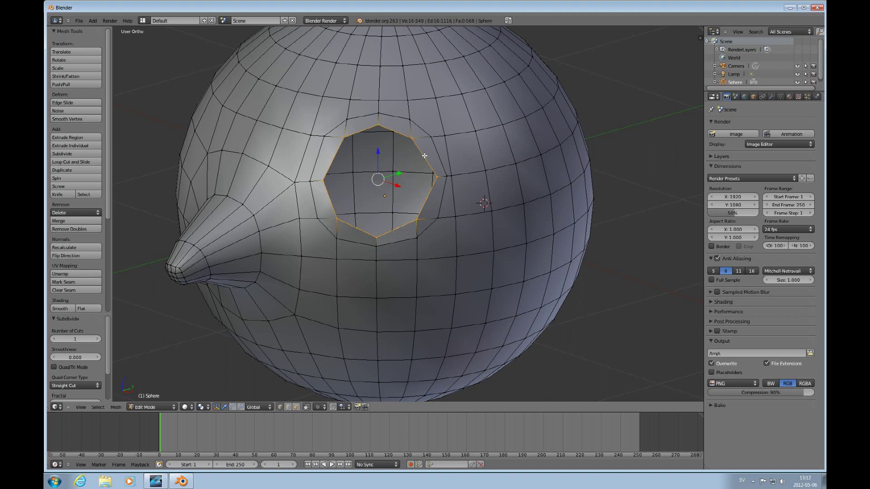
pyautogui.rightClick(424, 157)
pyautogui.rightClick(426, 197)
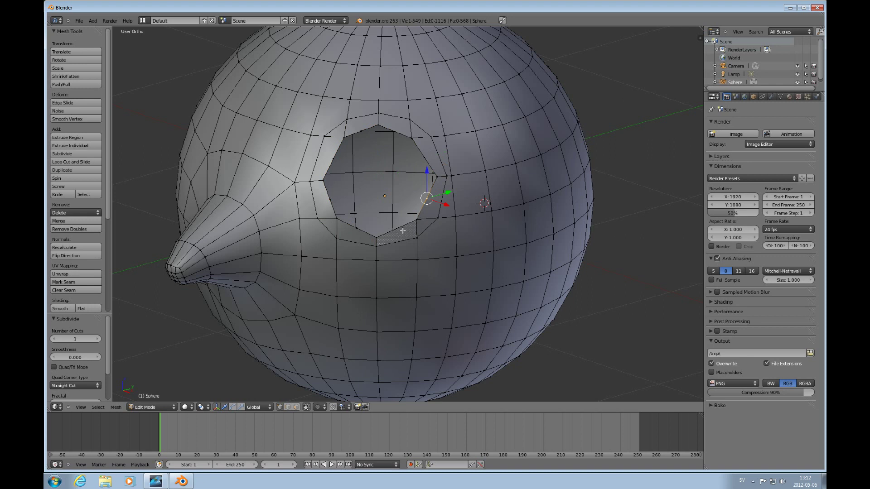
pyautogui.rightClick(439, 216)
pyautogui.keyDown('shift'); pyautogui.rightClick(431, 202); pyautogui.keyUp('shift')
pyautogui.press('j')
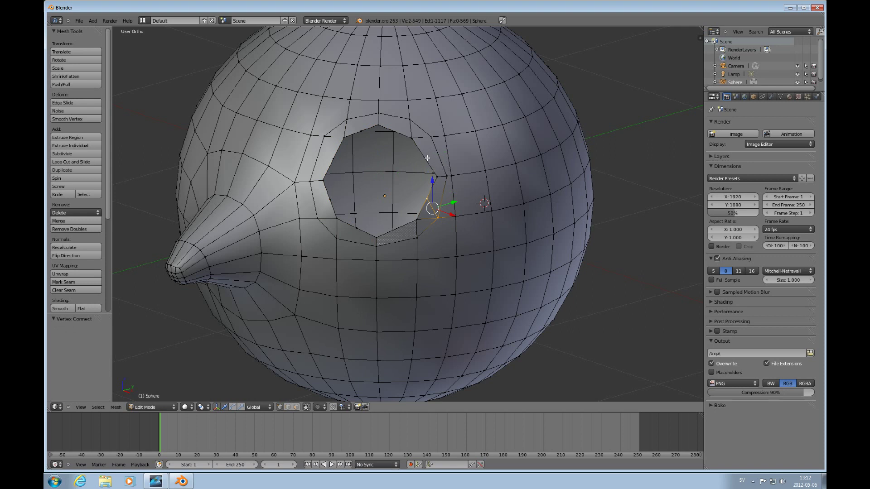
pyautogui.rightClick(417, 237)
pyautogui.keyDown('shift'); pyautogui.rightClick(397, 228); pyautogui.keyUp('shift')
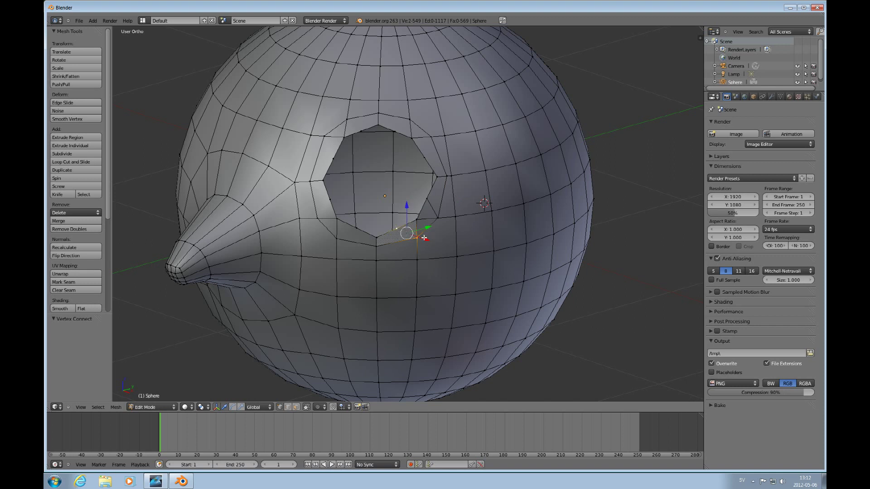
pyautogui.press('f')
# Connect the two border midpoints at the hole's upper corner away from the nose to their nearest ring vertices
pyautogui.rightClick(436, 175)
pyautogui.keyDown('shift'); pyautogui.rightClick(415, 141); pyautogui.keyUp('shift')
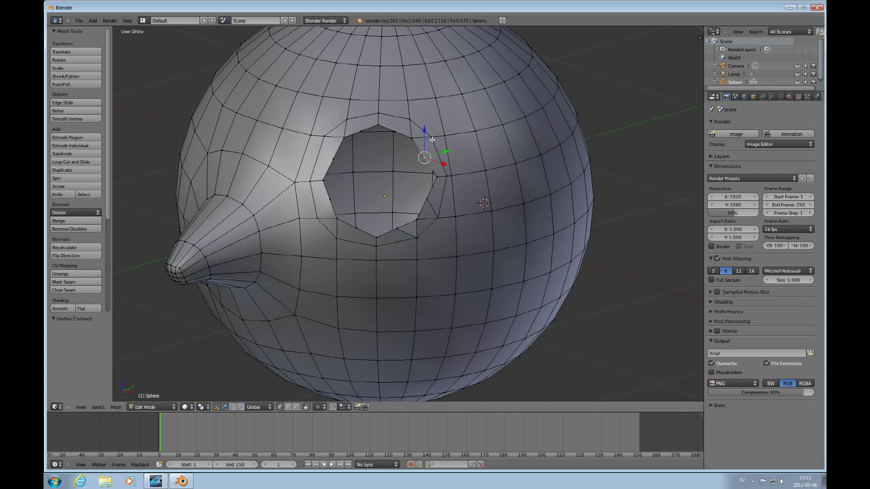
pyautogui.keyDown('shift'); pyautogui.rightClick(433, 140); pyautogui.keyUp('shift')
pyautogui.press('f')
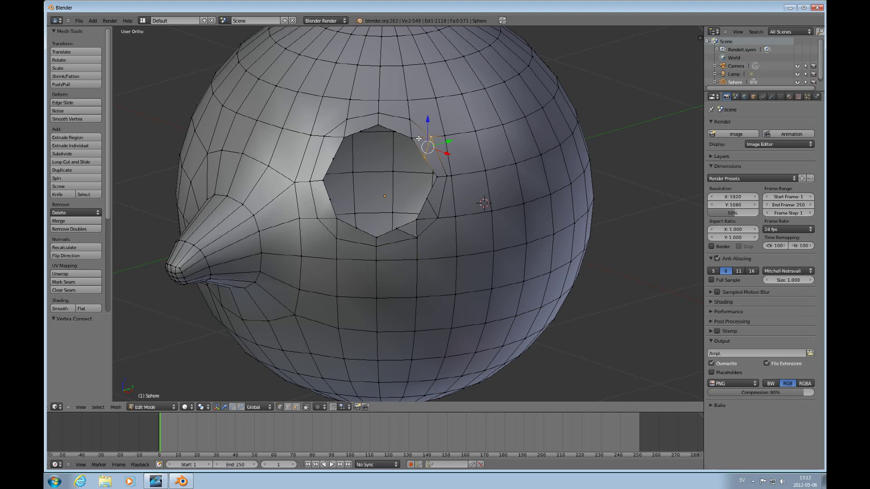
pyautogui.rightClick(399, 131)
pyautogui.rightClick(410, 120)
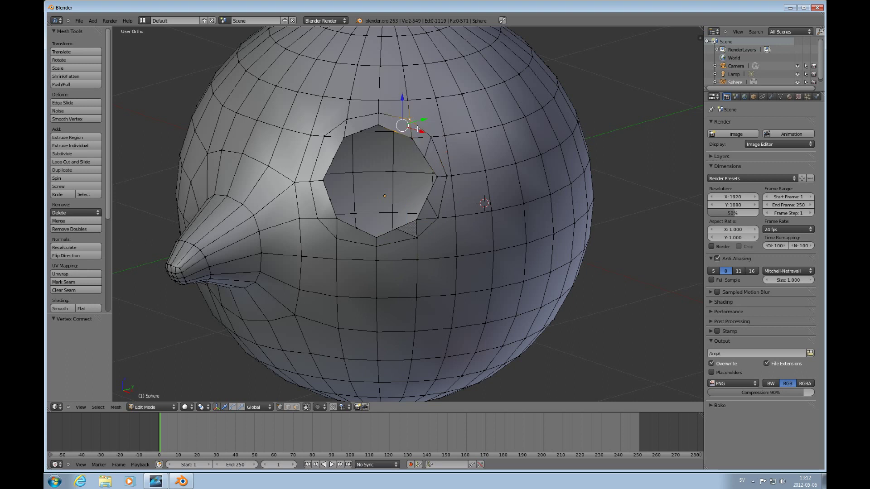
# Connect the two border midpoints at the hole's upper corner on the nose side to their nearest ring vertices
pyautogui.rightClick(361, 132)
pyautogui.rightClick(348, 120)
pyautogui.rightClick(333, 155)
pyautogui.keyDown('shift'); pyautogui.rightClick(326, 141); pyautogui.keyUp('shift')
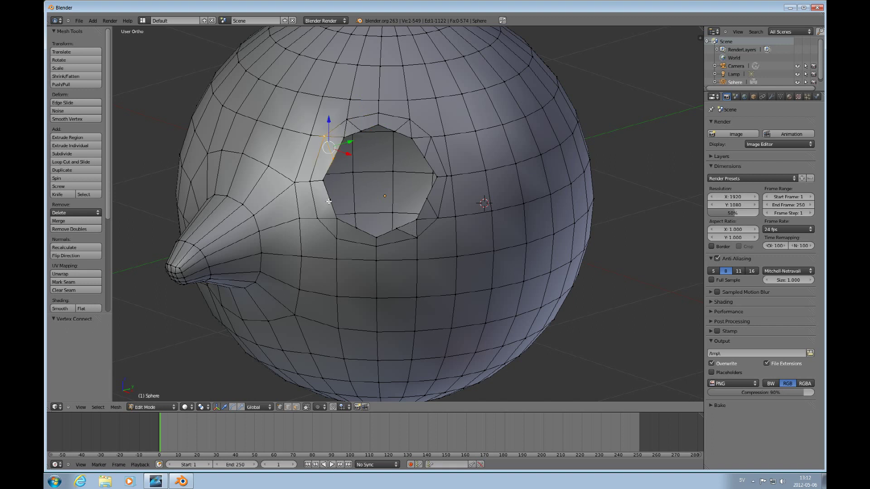
# Connect the two border midpoints at the hole's lower corner on the nose side to their nearest ring vertices
pyautogui.rightClick(318, 218)
pyautogui.keyDown('shift'); pyautogui.rightClick(338, 212); pyautogui.keyUp('shift')
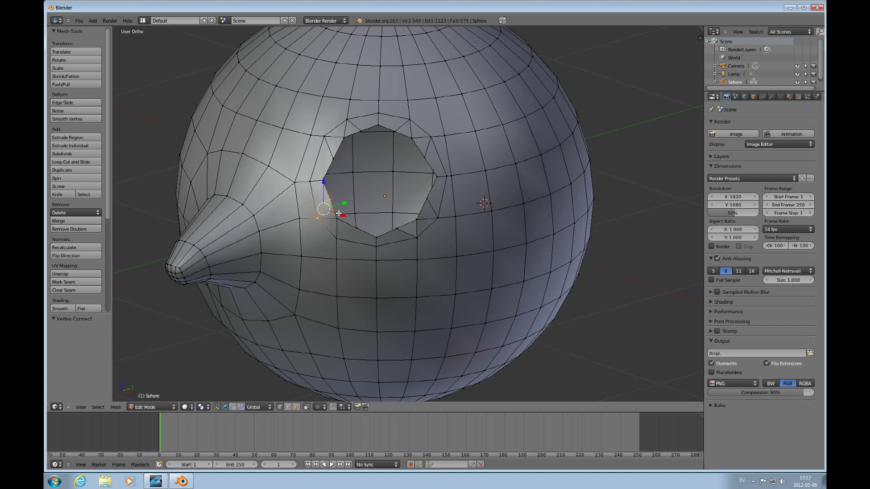
pyautogui.rightClick(352, 233)
pyautogui.keyDown('shift'); pyautogui.rightClick(341, 240); pyautogui.keyUp('shift')
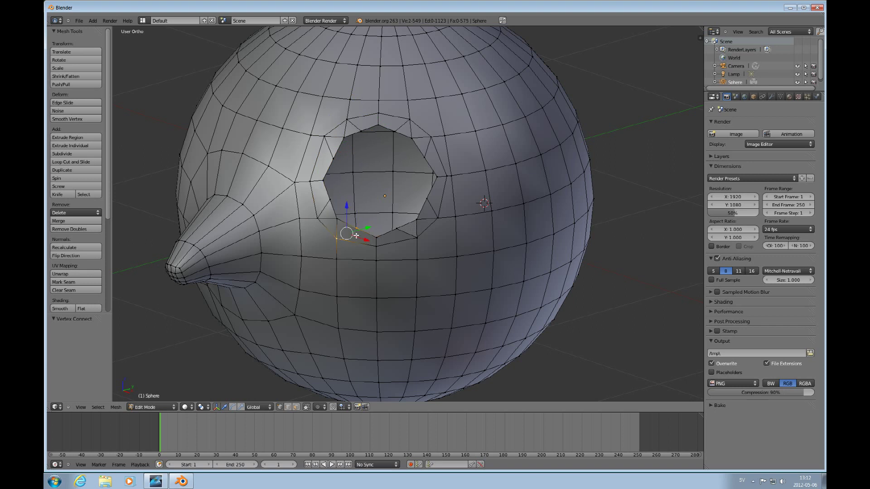
pyautogui.press('f')
# Switch to face selection, select the three faces at each of the hole's four corners, and dissolve them into one face per corner
pyautogui.hotkey('ctrl', 'Tab')
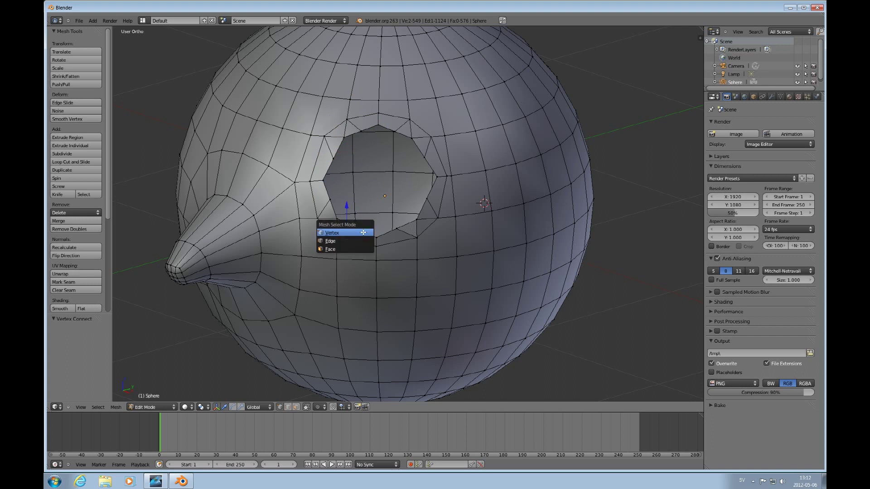
pyautogui.click(347, 249)
pyautogui.rightClick(342, 229)
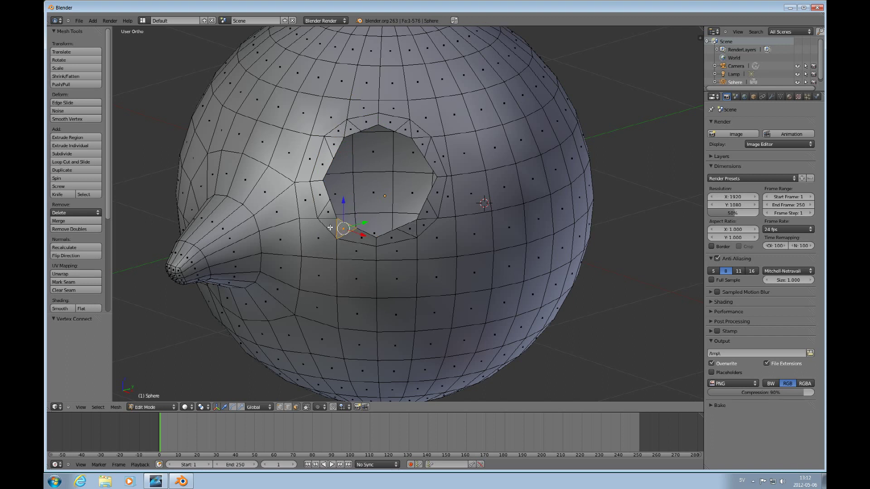
pyautogui.keyDown('shift'); pyautogui.rightClick(327, 213); pyautogui.keyUp('shift')
pyautogui.keyDown('shift'); pyautogui.rightClick(333, 149); pyautogui.keyUp('shift')
pyautogui.keyDown('shift'); pyautogui.rightClick(338, 132); pyautogui.keyUp('shift')
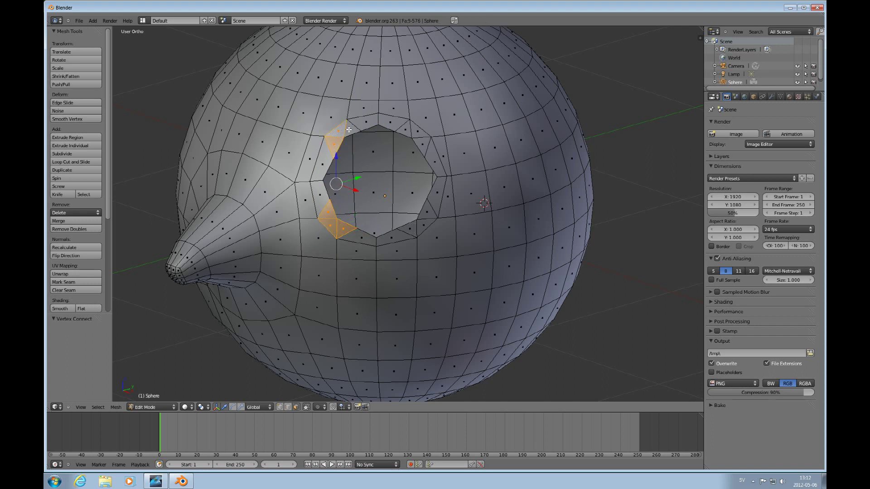
pyautogui.keyDown('shift'); pyautogui.rightClick(351, 128); pyautogui.keyUp('shift')
pyautogui.keyDown('shift'); pyautogui.rightClick(405, 127); pyautogui.keyUp('shift')
pyautogui.keyDown('shift'); pyautogui.rightClick(423, 131); pyautogui.keyUp('shift')
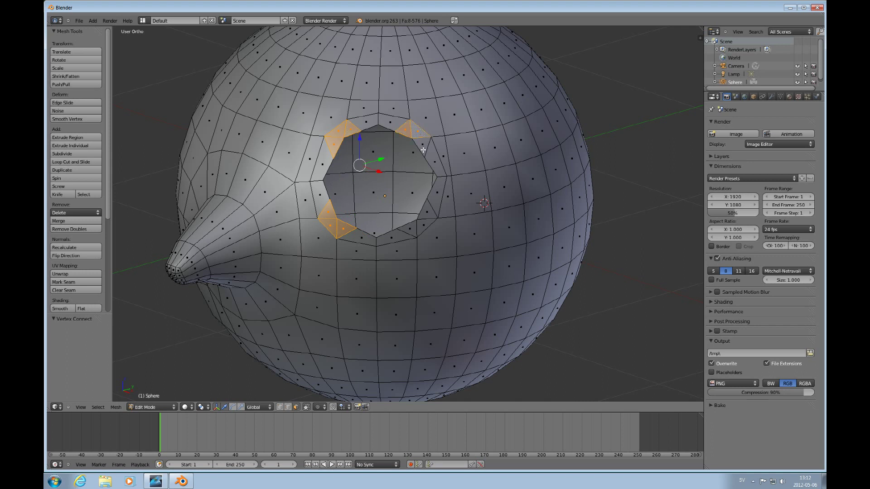
pyautogui.keyDown('shift'); pyautogui.rightClick(423, 147); pyautogui.keyUp('shift')
pyautogui.keyDown('shift'); pyautogui.rightClick(429, 210); pyautogui.keyUp('shift')
pyautogui.keyDown('shift'); pyautogui.rightClick(425, 224); pyautogui.keyUp('shift')
pyautogui.keyDown('shift'); pyautogui.rightClick(412, 229); pyautogui.keyUp('shift')
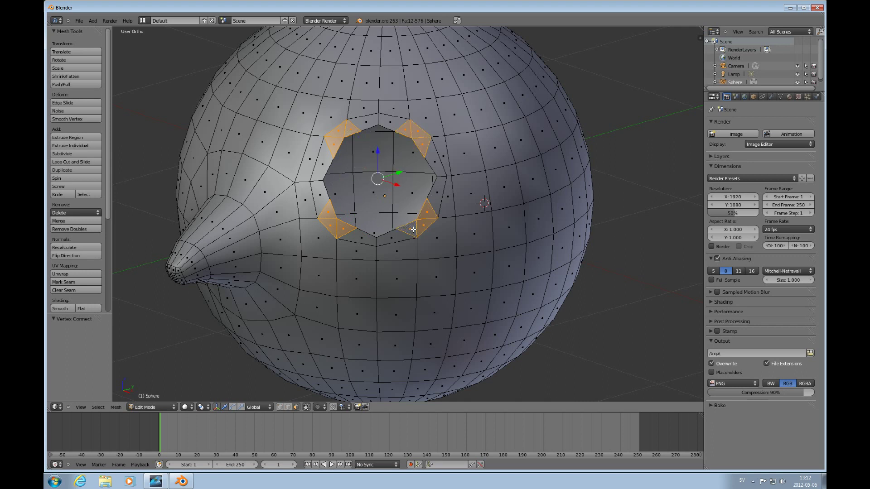
pyautogui.press('x')
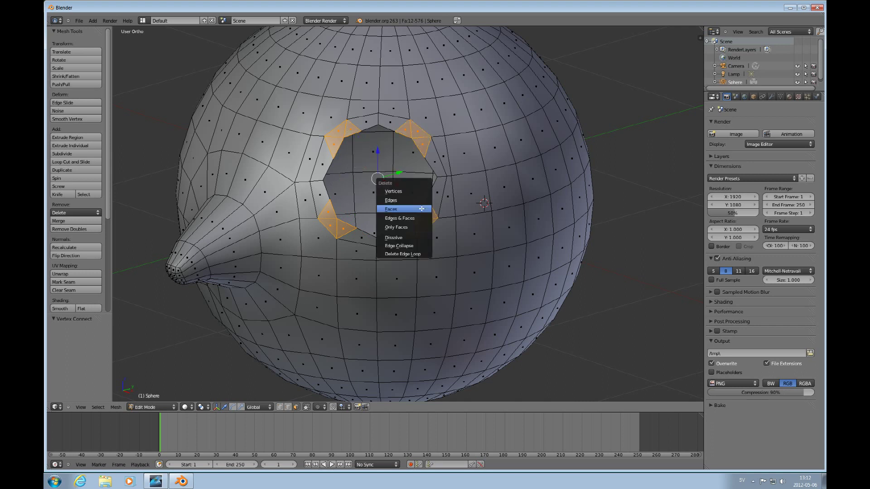
pyautogui.click(413, 237)
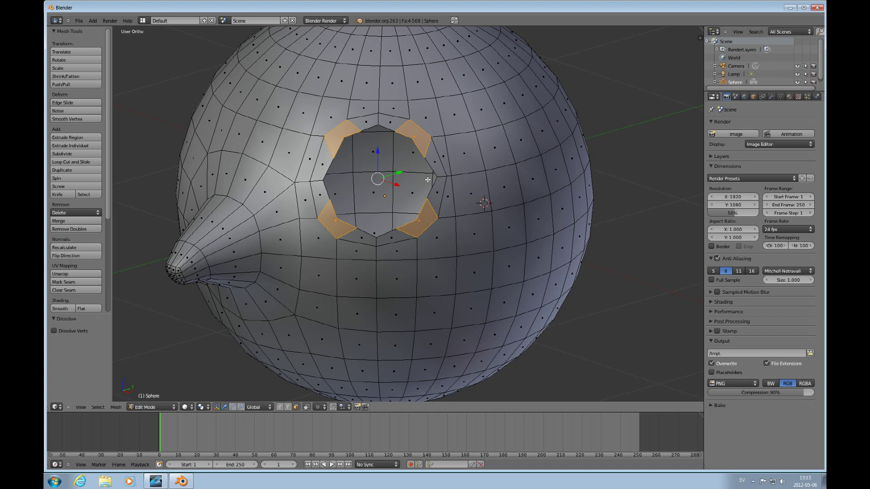
# Add a Subdivision Surface modifier to the sphere
pyautogui.scroll(-2, 459, 182)
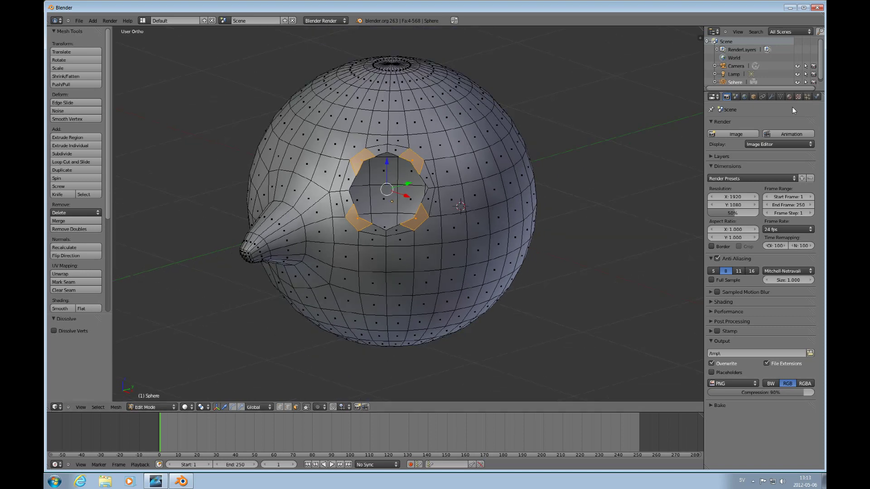
pyautogui.click(772, 98)
pyautogui.click(739, 123)
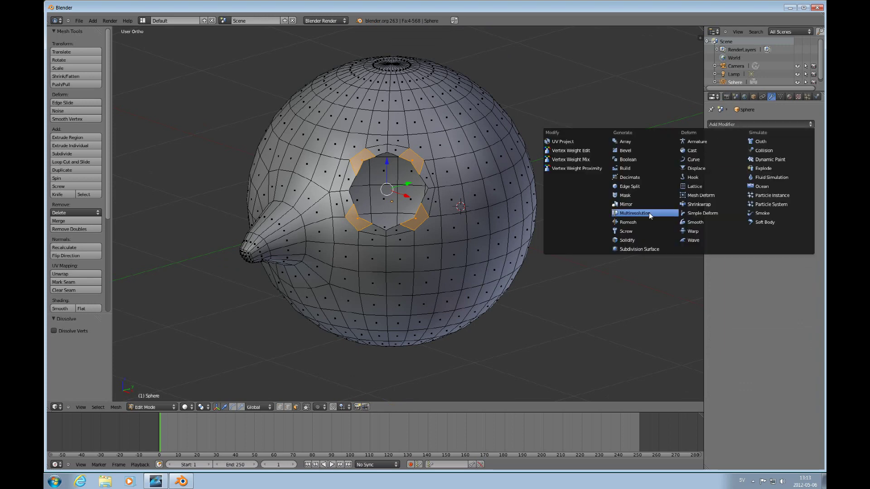
pyautogui.click(635, 249)
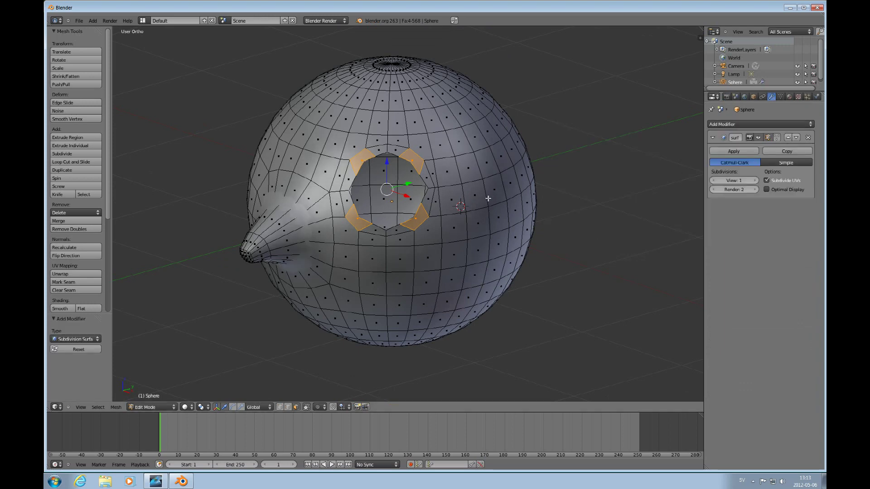
pyautogui.moveTo(489, 196)
pyautogui.mouseDown(button='middle')
pyautogui.moveTo(456, 212)
pyautogui.moveTo(456, 204)
pyautogui.mouseUp(button='middle')
pyautogui.press('Tab')
pyautogui.hotkey('ctrl', 'Tab')
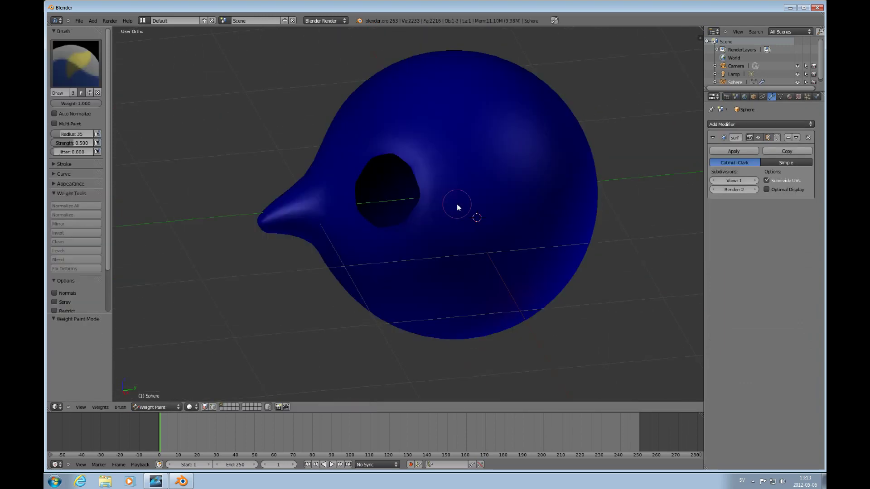
pyautogui.press('Tab')
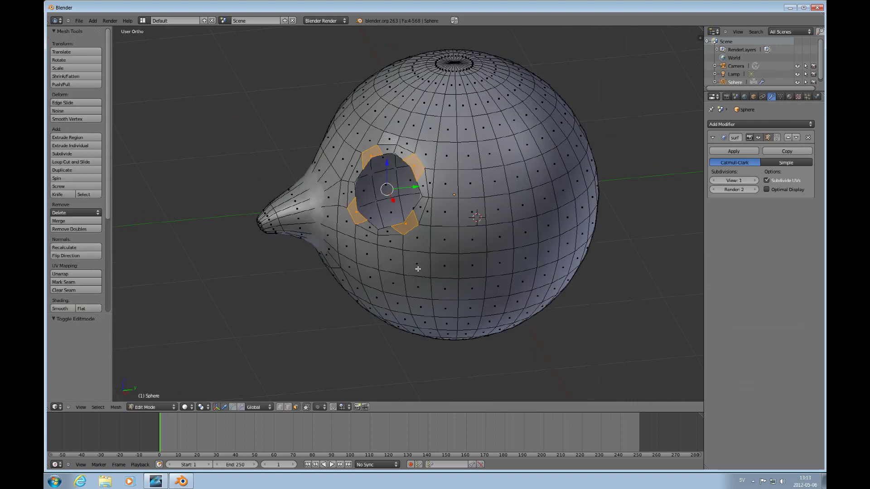
pyautogui.press('Tab')
pyautogui.press('Tab')
pyautogui.hotkey('ctrl', 'Tab')
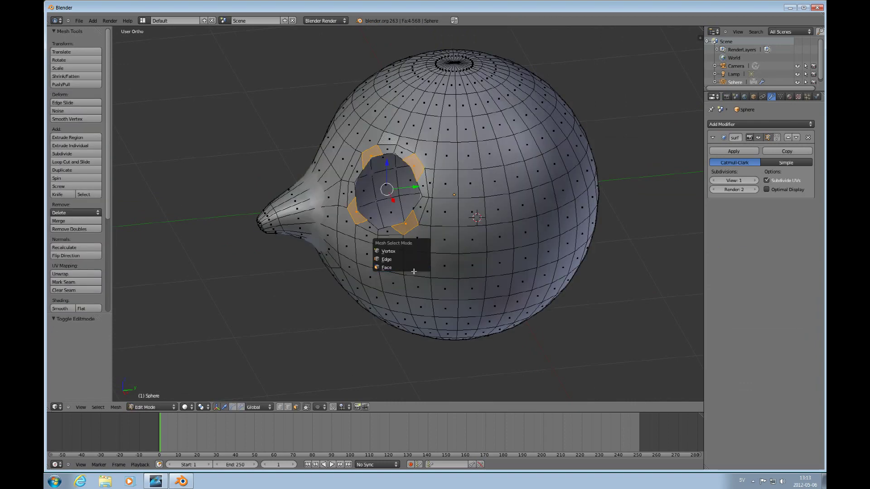
pyautogui.click(399, 267)
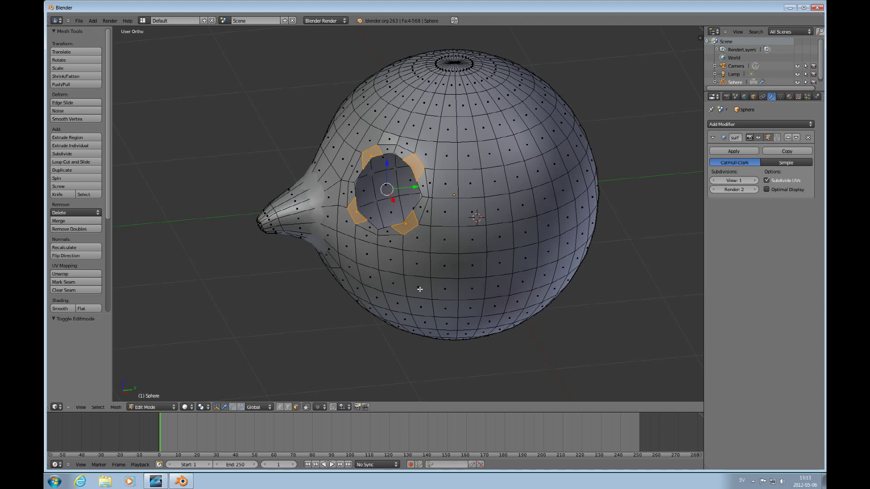
# Switch to Object Mode, inspect the smoothed opening and nose up close, and return to Edit Mode
pyautogui.click(173, 407)
pyautogui.click(159, 400)
pyautogui.scroll(3, 473, 185)
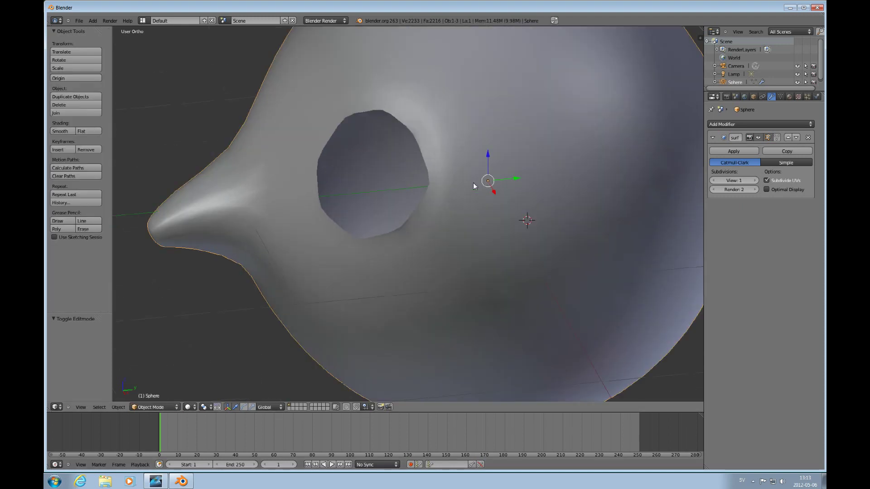
pyautogui.scroll(-4, 473, 183)
pyautogui.moveTo(421, 196); pyautogui.dragTo(447, 198, button='middle')
pyautogui.press('Tab')
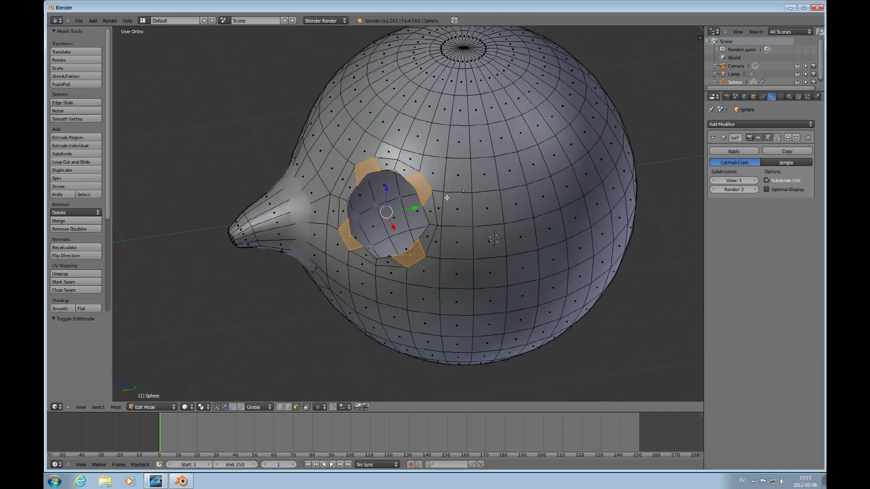
# Switch to vertex selection and slide the border vertex below the hole's upper corner away from the nose about 0.39 toward that corner
pyautogui.scroll(3, 447, 195)
pyautogui.scroll(-4, 458, 185)
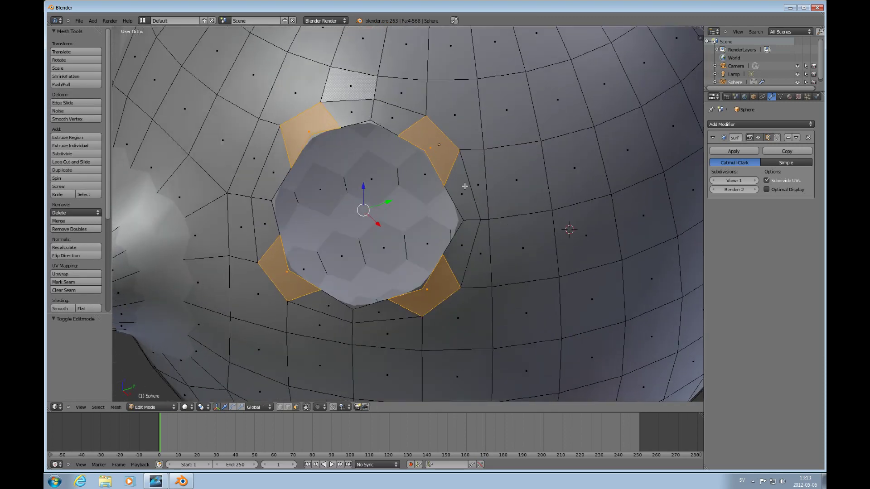
pyautogui.moveTo(448, 215); pyautogui.dragTo(457, 205, button='middle')
pyautogui.scroll(4, 455, 204)
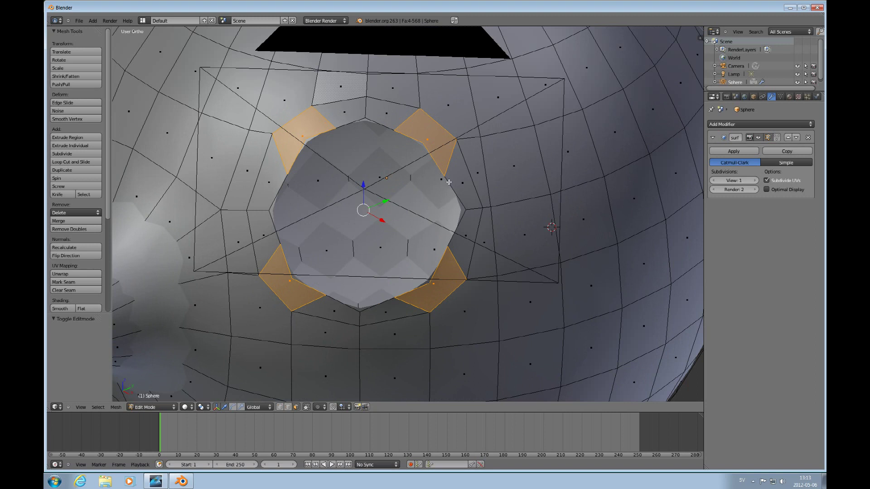
pyautogui.hotkey('ctrl', 'Tab')
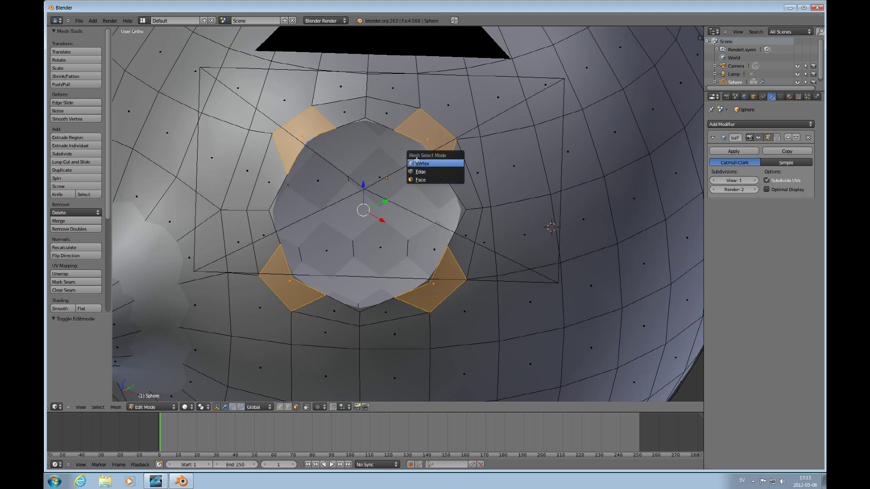
pyautogui.click(443, 174)
pyautogui.rightClick(444, 175)
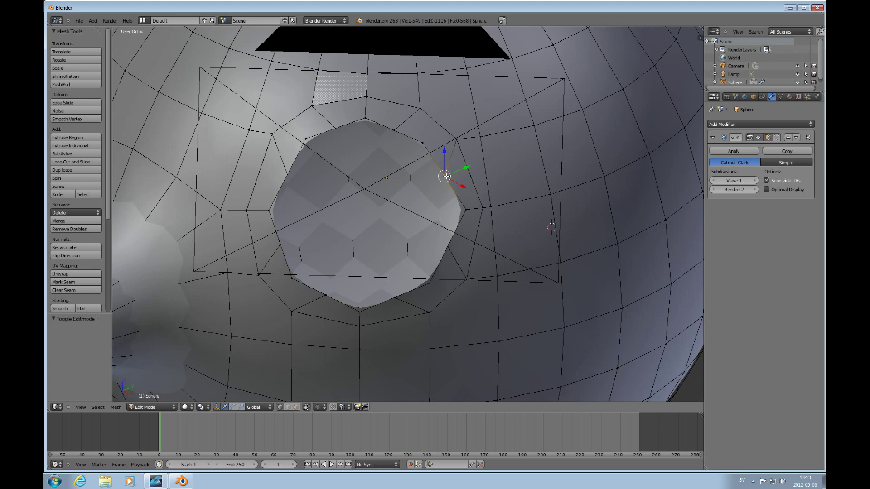
pyautogui.hotkey('shift', 'v')
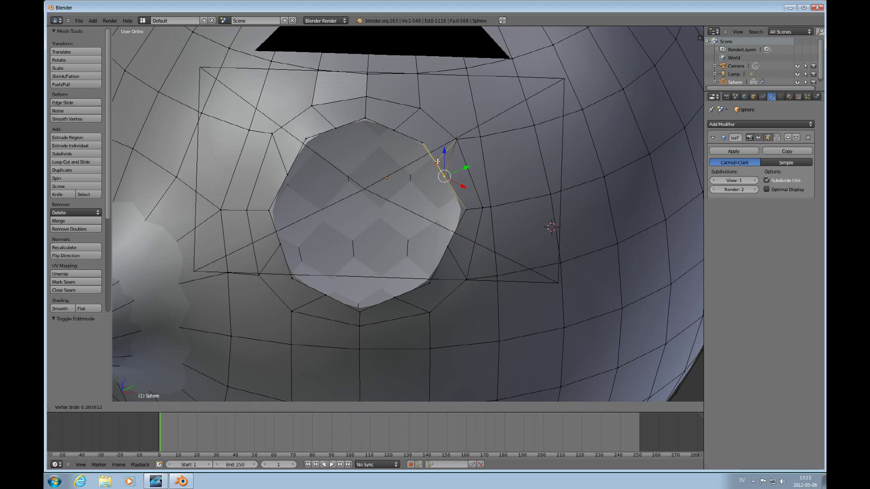
pyautogui.click(421, 145)
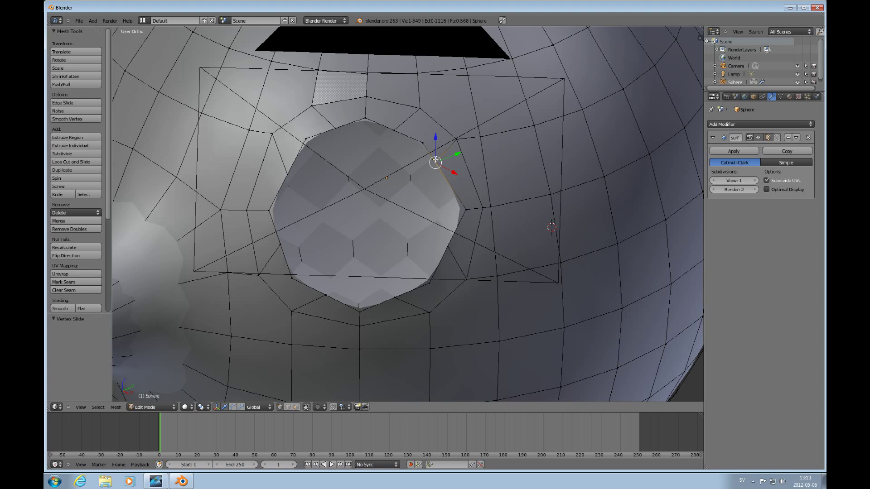
# Merge the hole's upper corner vertex away from the nose into the neighbouring border vertex above it using At Last
pyautogui.keyDown('shift'); pyautogui.rightClick(422, 138); pyautogui.keyUp('shift')
pyautogui.hotkey('alt', 'm')
pyautogui.click(397, 139)
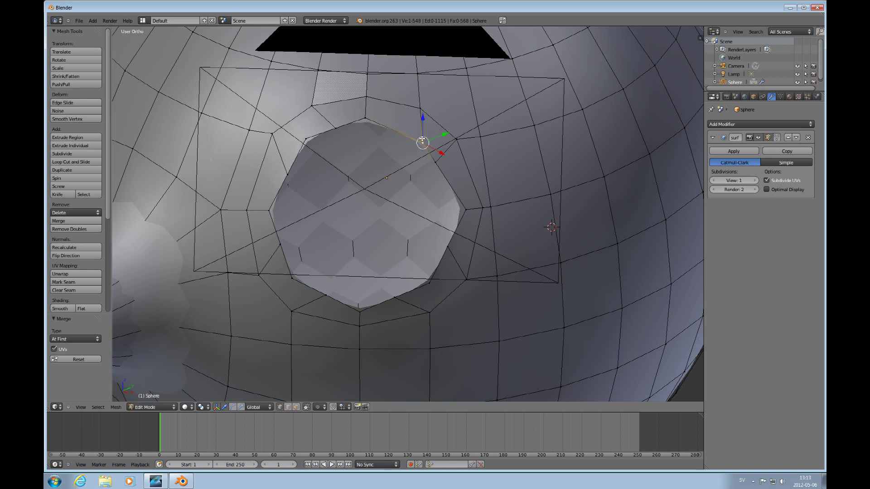
pyautogui.hotkey('ctrl', 'z')
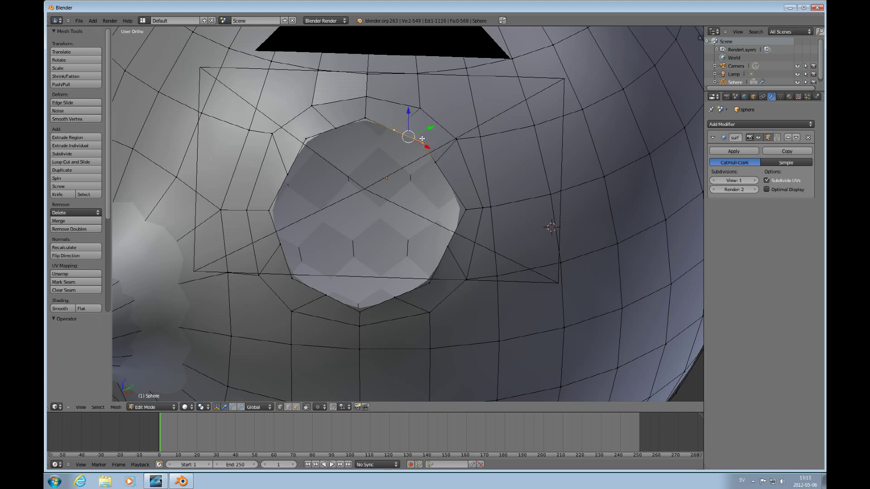
pyautogui.hotkey('alt', 'm')
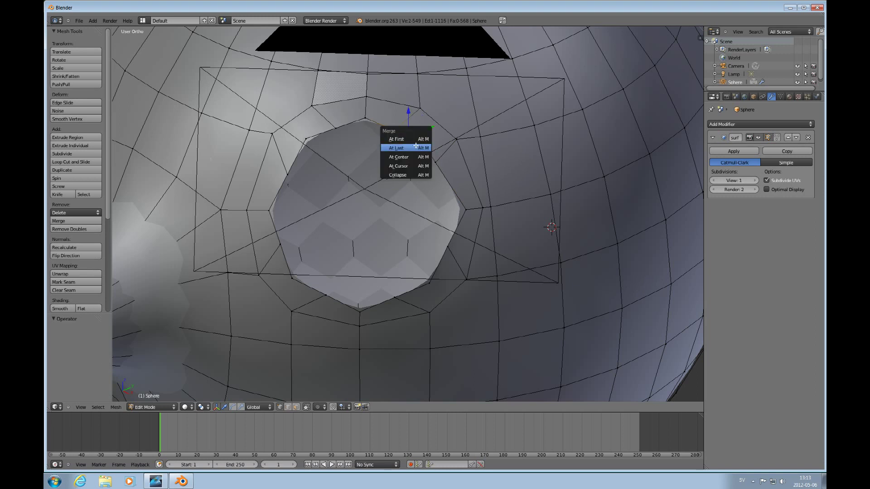
pyautogui.click(416, 146)
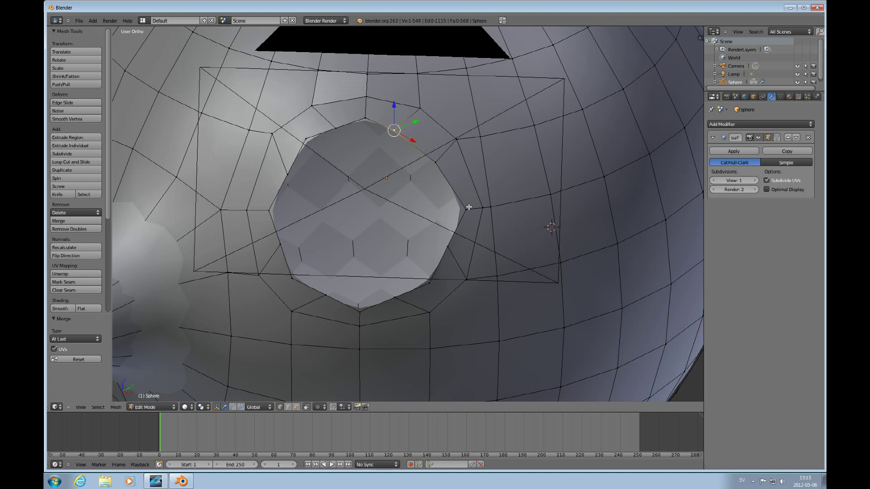
# Slide the border vertex above the hole's lower corner away from the nose about 0.32 toward that corner
pyautogui.press('KP_1')
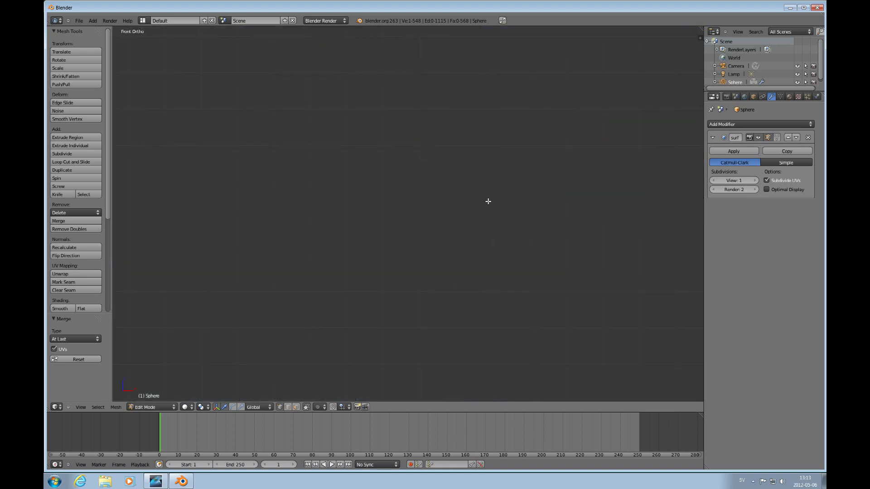
pyautogui.keyDown('ctrl'); pyautogui.scroll(3, 481, 216); pyautogui.keyUp('ctrl')
pyautogui.scroll(-4, 499, 230)
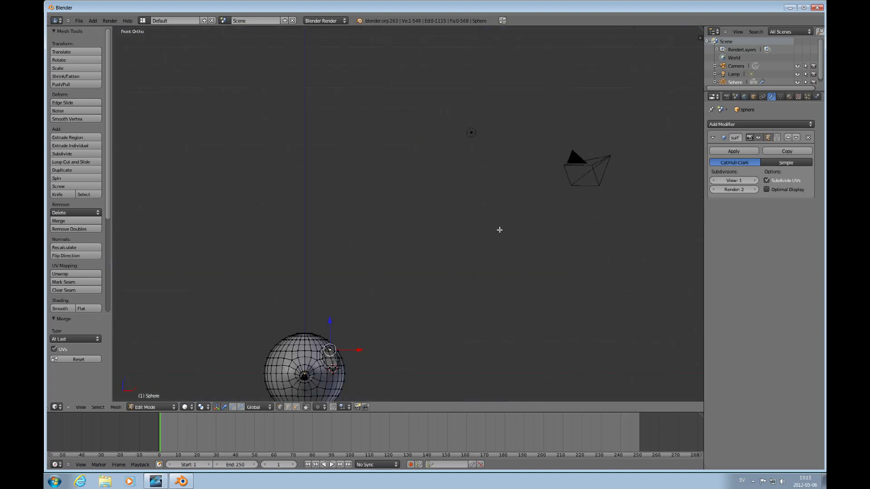
pyautogui.keyDown('shift'); pyautogui.scroll(-2, 482, 241); pyautogui.keyUp('shift')
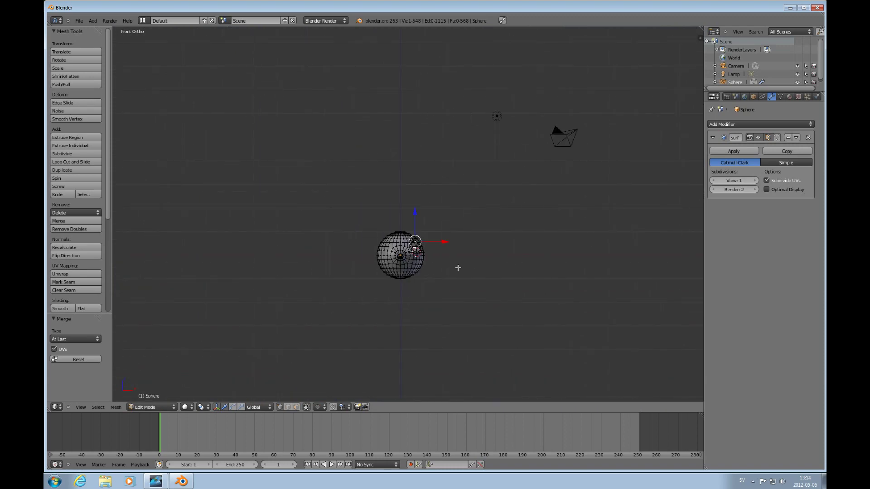
pyautogui.scroll(7, 457, 268)
pyautogui.keyDown('shift'); pyautogui.scroll(-4, 458, 268); pyautogui.keyUp('shift')
pyautogui.keyDown('shift'); pyautogui.scroll(-2, 458, 268); pyautogui.keyUp('shift')
pyautogui.scroll(10, 460, 254)
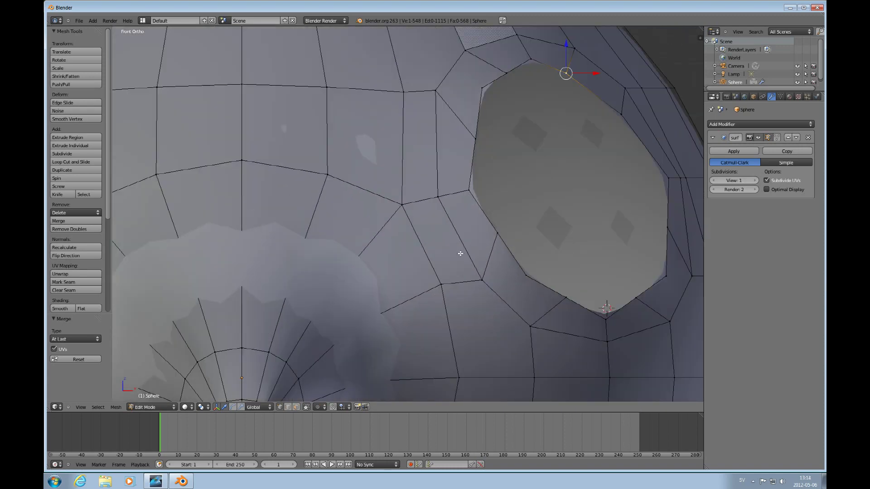
pyautogui.scroll(-5, 460, 253)
pyautogui.moveTo(485, 184); pyautogui.dragTo(482, 167, button='middle')
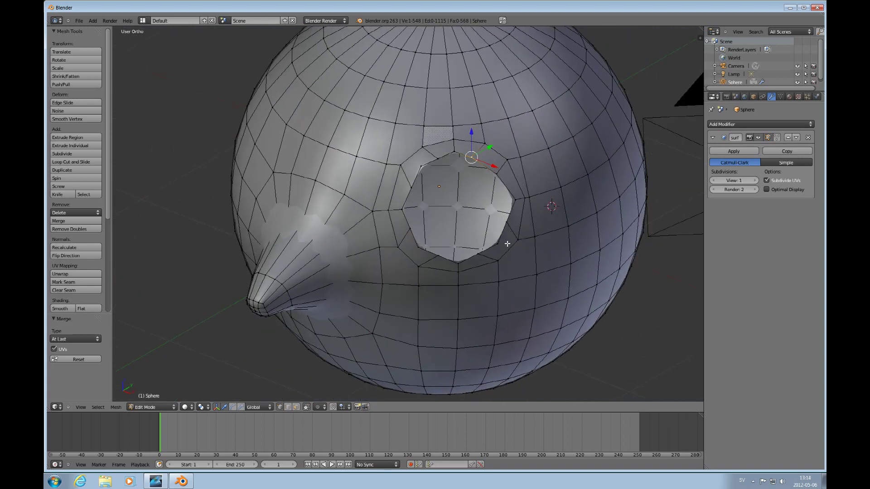
pyautogui.rightClick(508, 224)
pyautogui.hotkey('shift', 'v')
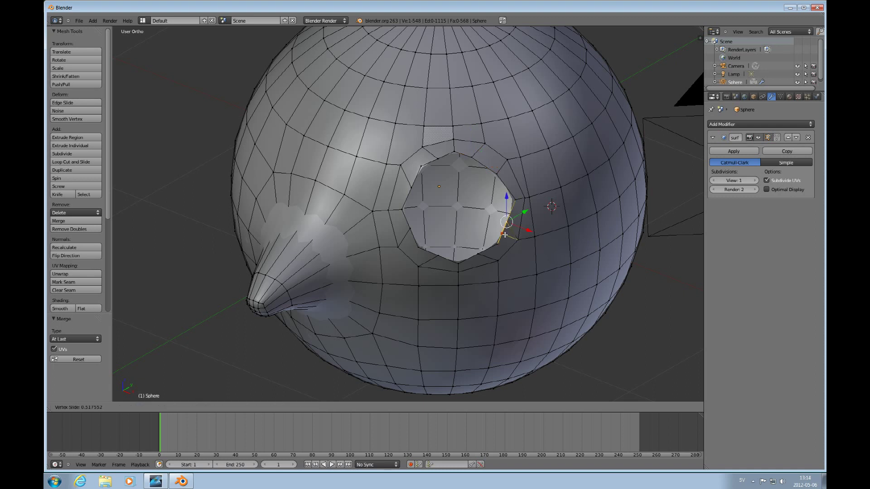
pyautogui.click(506, 233)
# Merge the hole's lower corner vertex away from the nose into the slid border vertex using At Last
pyautogui.keyDown('shift'); pyautogui.click(497, 248); pyautogui.keyUp('shift')
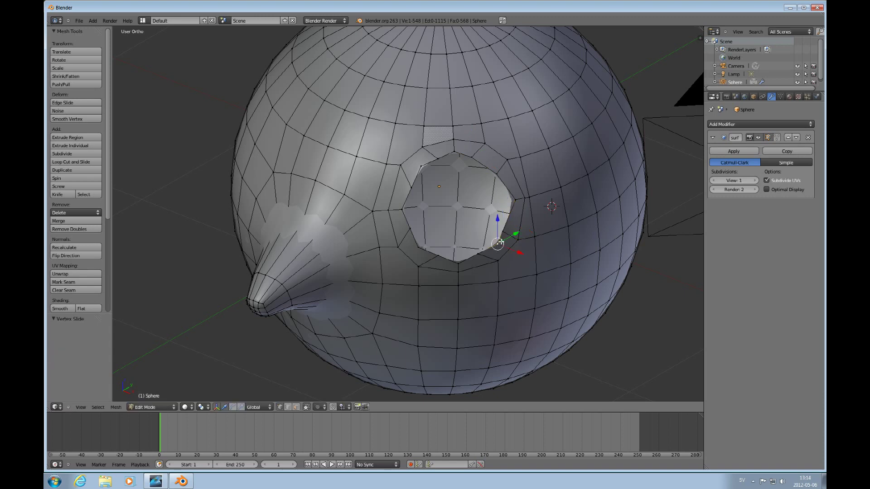
pyautogui.scroll(3, 516, 238)
pyautogui.keyDown('ctrl'); pyautogui.scroll(-4, 482, 271); pyautogui.keyUp('ctrl')
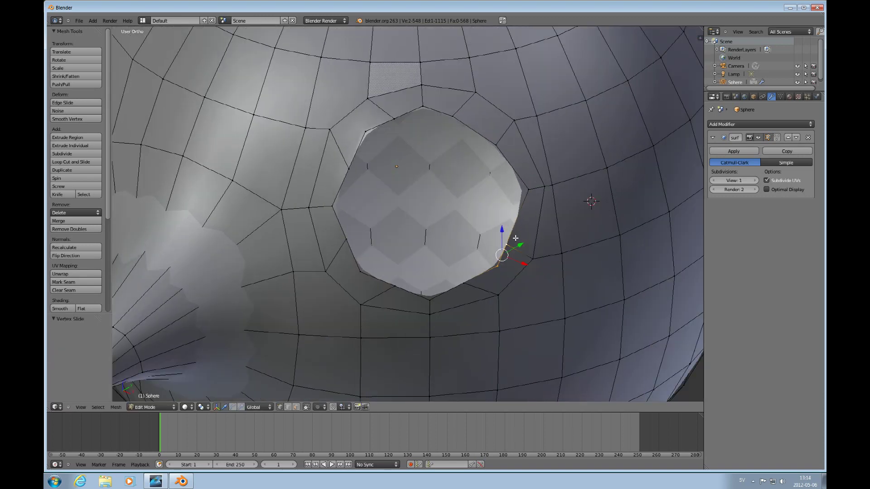
pyautogui.hotkey('alt', 'm')
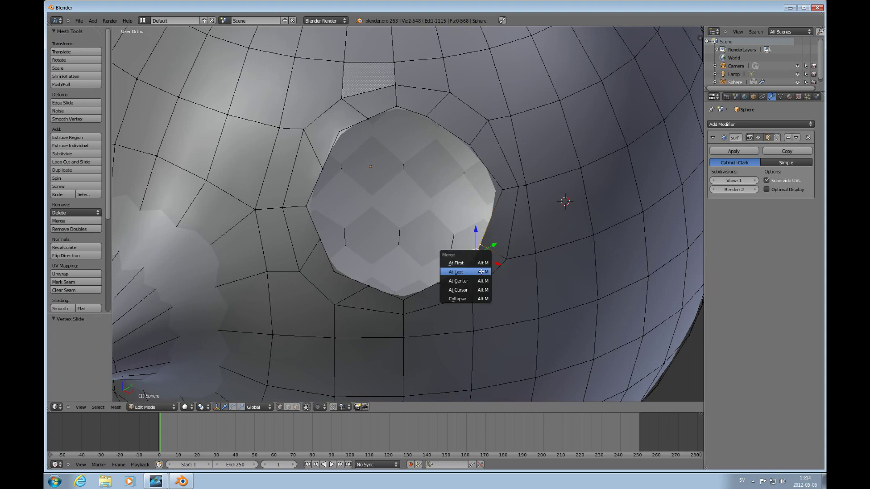
pyautogui.click(482, 270)
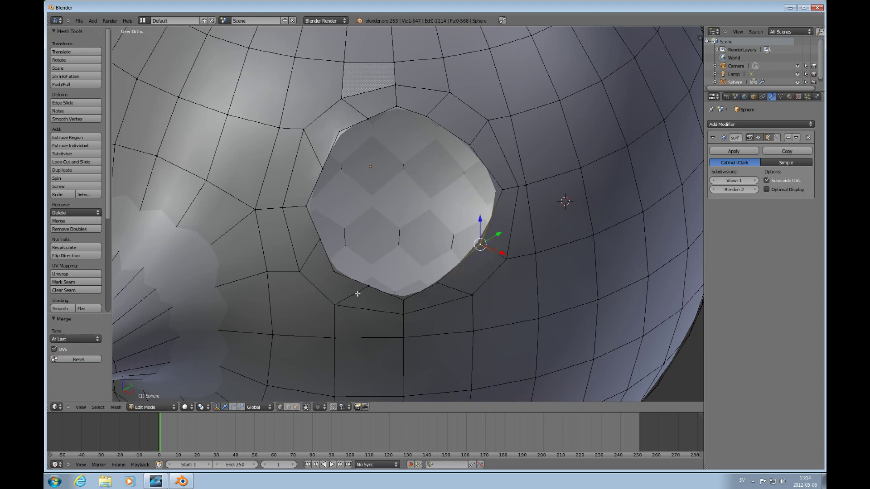
# Slide the lower border vertex on the nose side about 0.38 toward its corner, and merge the corner vertex into it using At Last
pyautogui.rightClick(370, 286)
pyautogui.hotkey('shift', 'v')
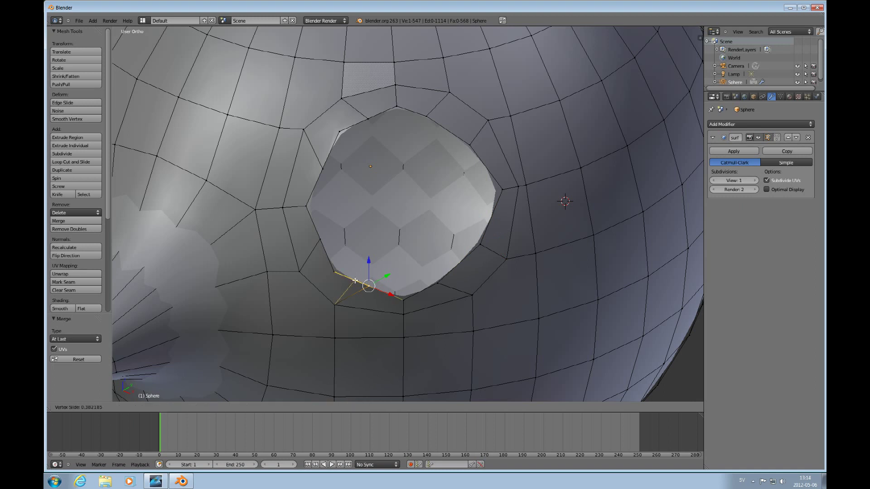
pyautogui.click(354, 281)
pyautogui.keyDown('shift'); pyautogui.rightClick(355, 280); pyautogui.keyUp('shift')
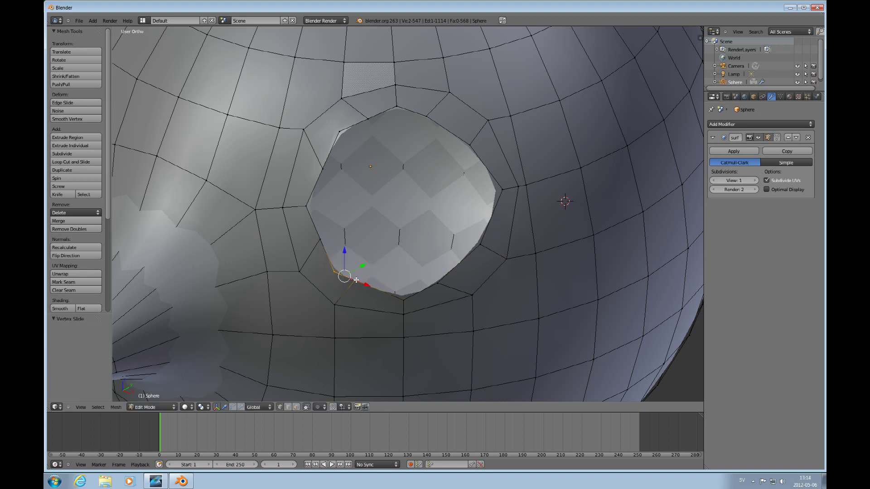
pyautogui.hotkey('alt', 'm')
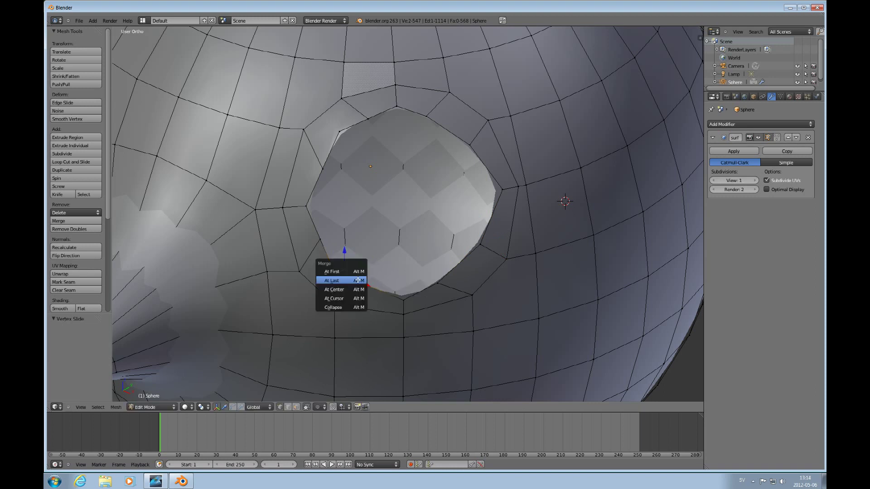
pyautogui.click(358, 280)
# Slide the two border vertices flanking the hole's upper nose-side corner toward it, the one below the corner by about 0.29
pyautogui.moveTo(358, 281); pyautogui.dragTo(459, 218, button='middle')
pyautogui.moveTo(354, 140); pyautogui.dragTo(363, 164, button='middle')
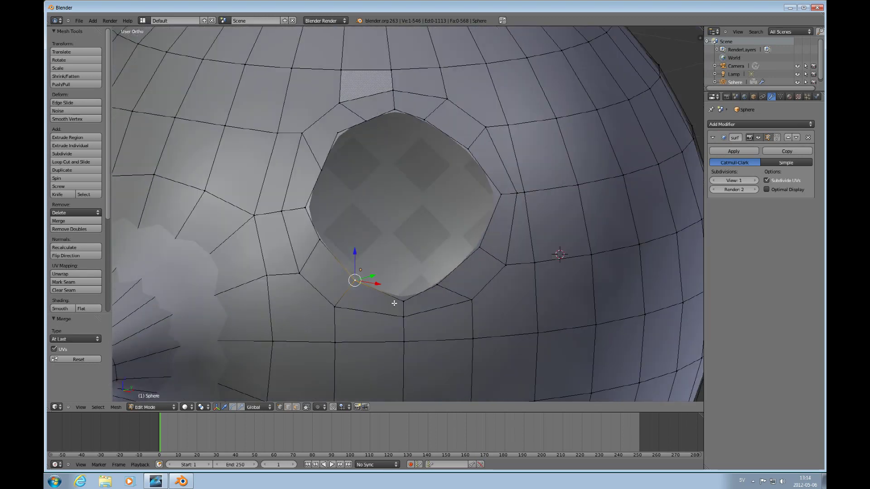
pyautogui.moveTo(417, 305); pyautogui.dragTo(406, 310, button='middle')
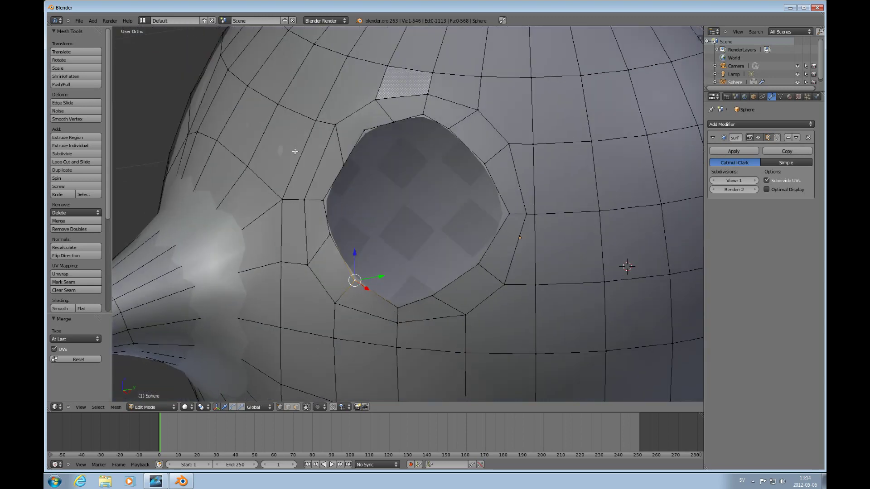
pyautogui.rightClick(370, 131)
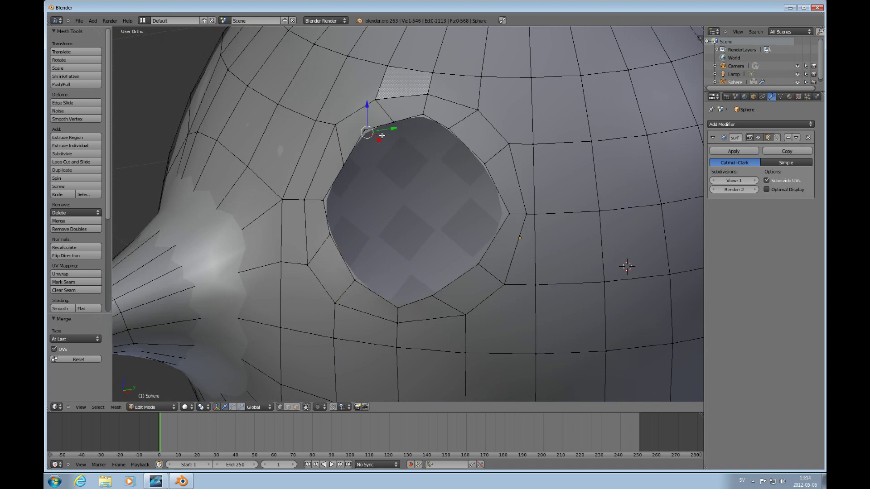
pyautogui.moveTo(382, 135); pyautogui.dragTo(399, 155, button='middle')
pyautogui.scroll(-6, 399, 154)
pyautogui.moveTo(431, 182); pyautogui.dragTo(513, 240, button='middle')
pyautogui.scroll(5, 426, 204)
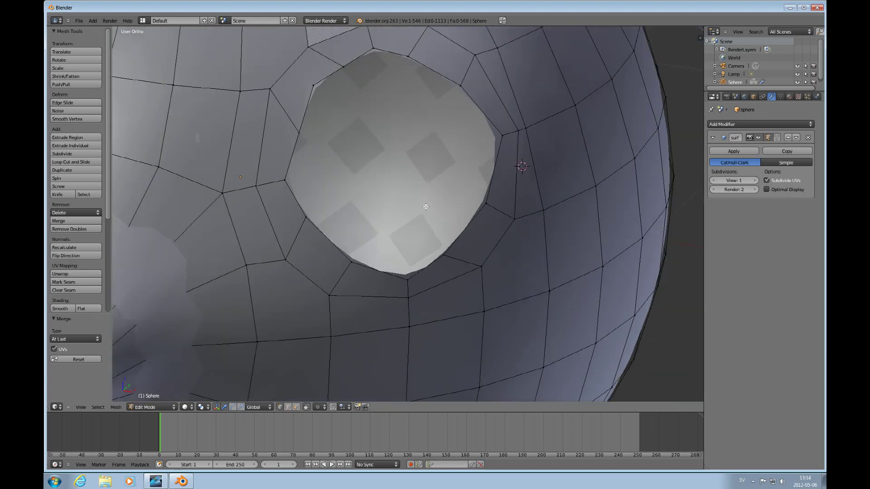
pyautogui.keyDown('shift'); pyautogui.scroll(3, 426, 204); pyautogui.keyUp('shift')
pyautogui.rightClick(346, 149)
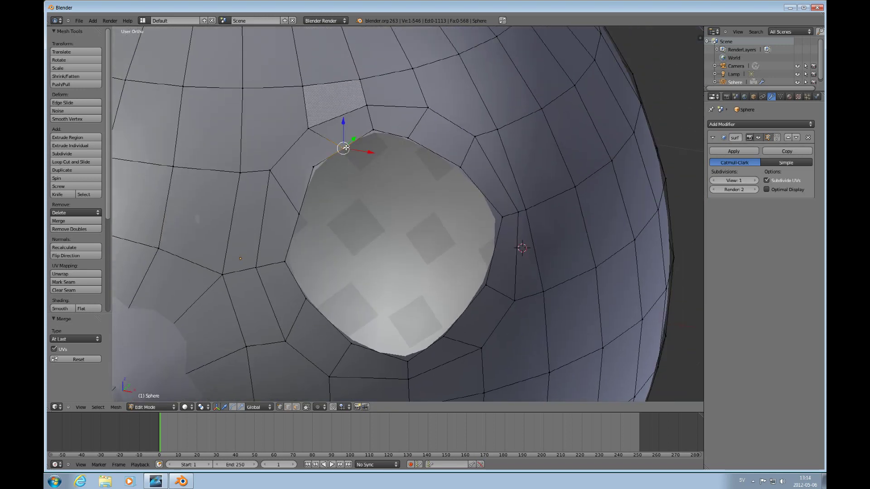
pyautogui.hotkey('shift', 'v')
pyautogui.click(334, 164)
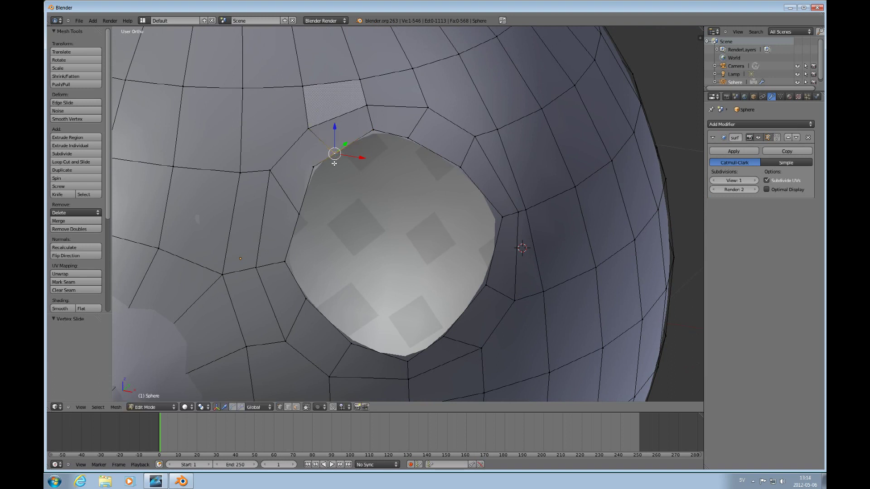
pyautogui.rightClick(300, 213)
pyautogui.hotkey('shift', 'v')
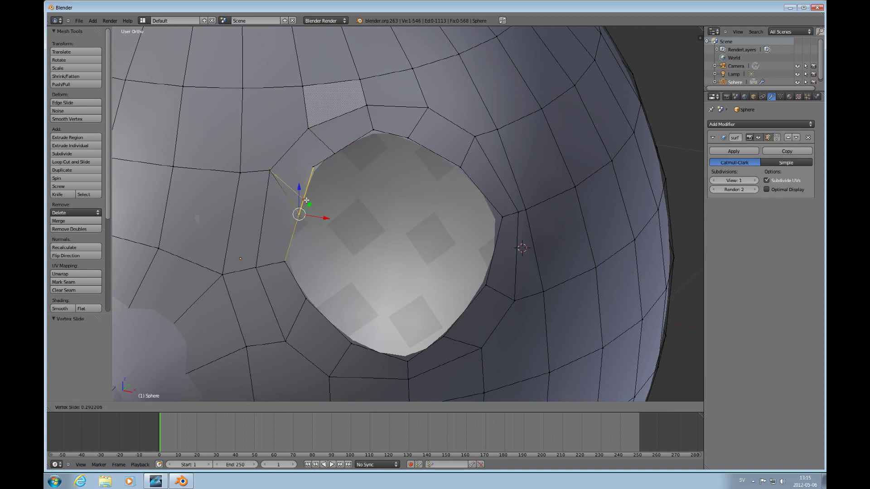
pyautogui.click(306, 200)
# Merge the hole's upper nose-side corner vertex into the slid border vertex below it using At Last
pyautogui.rightClick(313, 168)
pyautogui.keyDown('shift'); pyautogui.rightClick(313, 198); pyautogui.keyUp('shift')
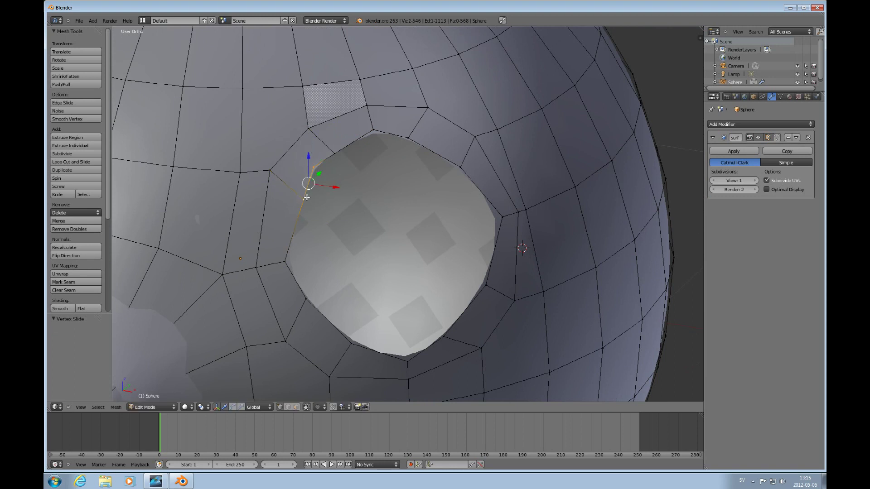
pyautogui.hotkey('alt', 'm')
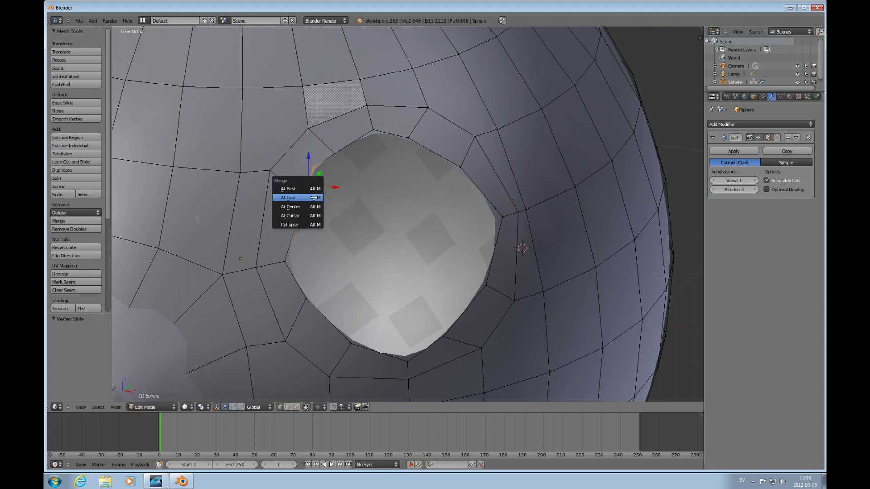
pyautogui.click(314, 198)
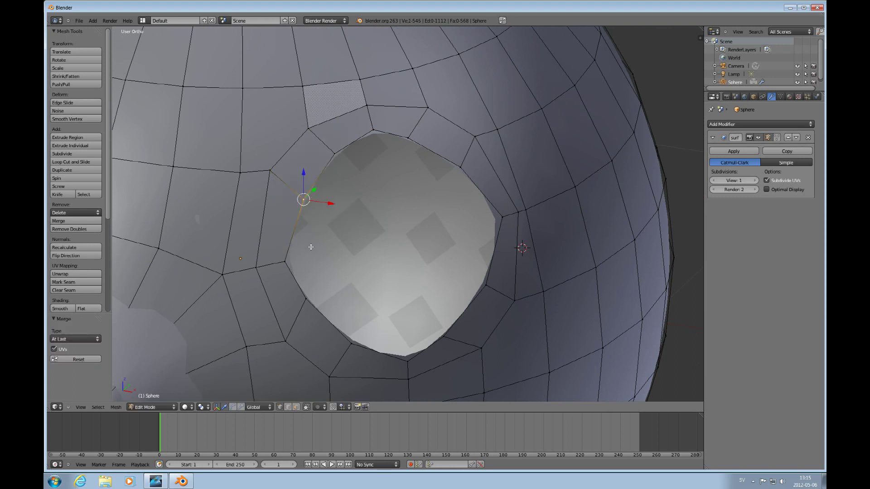
# Move the hole's bottommost border vertex slightly inward, about -0.011 in X, 0.003 in Y and 0.016 in Z
pyautogui.rightClick(405, 359)
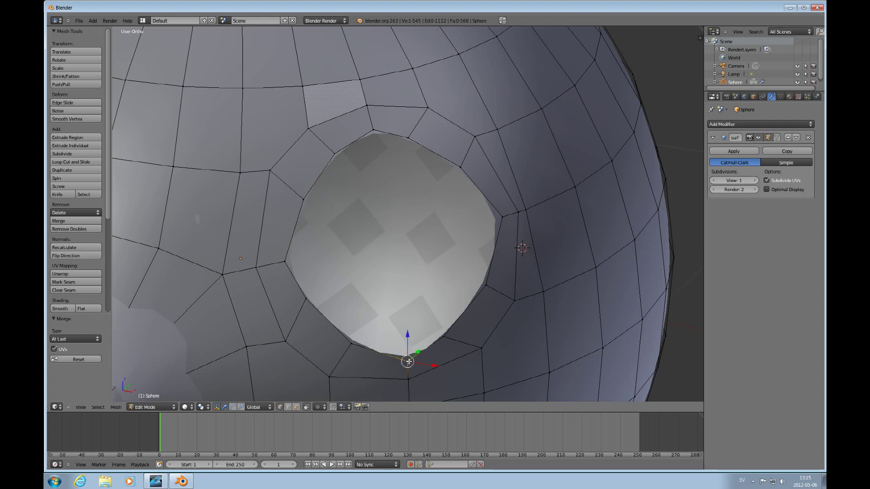
pyautogui.press('g')
pyautogui.click(402, 352)
pyautogui.scroll(-5, 404, 345)
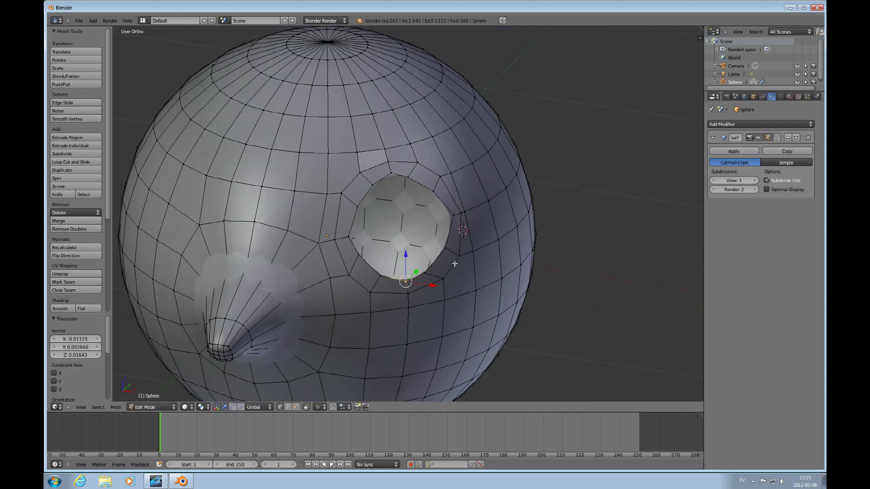
# Extrude the hole's border edge loop in place and move the new loop slightly inward along Y
pyautogui.moveTo(452, 260)
pyautogui.mouseDown(button='middle')
pyautogui.moveTo(431, 272)
pyautogui.moveTo(407, 268)
pyautogui.moveTo(443, 259)
pyautogui.mouseUp(button='middle')
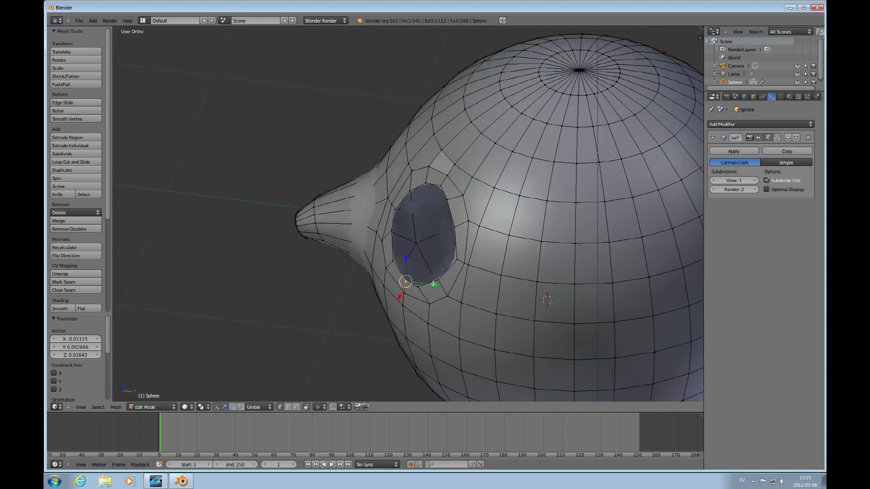
pyautogui.keyDown('alt'); pyautogui.rightClick(432, 283); pyautogui.keyUp('alt')
pyautogui.moveTo(442, 237); pyautogui.dragTo(438, 238, button='middle')
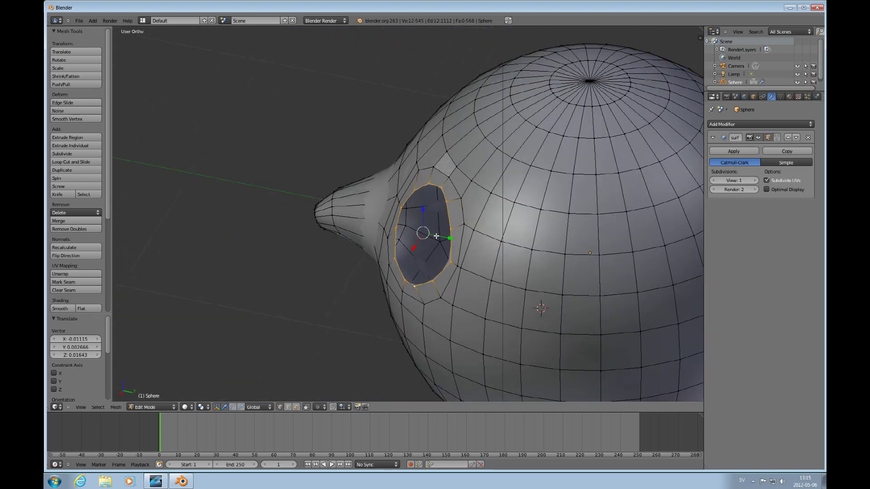
pyautogui.press('e')
pyautogui.rightClick(438, 238)
pyautogui.moveTo(446, 237); pyautogui.dragTo(447, 237)
pyautogui.moveTo(448, 237); pyautogui.dragTo(495, 240, button='middle')
# Inspect the smoothed sphere and the hole's extruded rim in Object Mode, and return to Edit Mode
pyautogui.press('Tab')
pyautogui.scroll(-4, 481, 239)
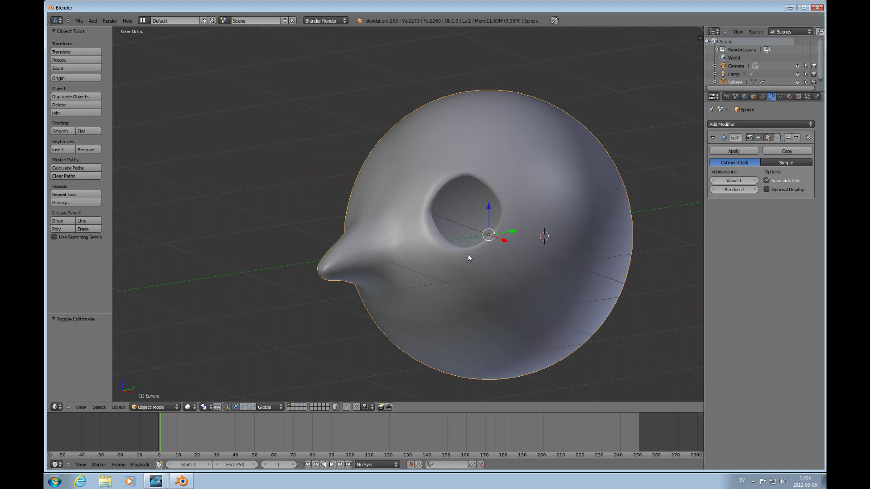
pyautogui.moveTo(469, 254); pyautogui.dragTo(517, 257, button='middle')
pyautogui.scroll(-5, 513, 251)
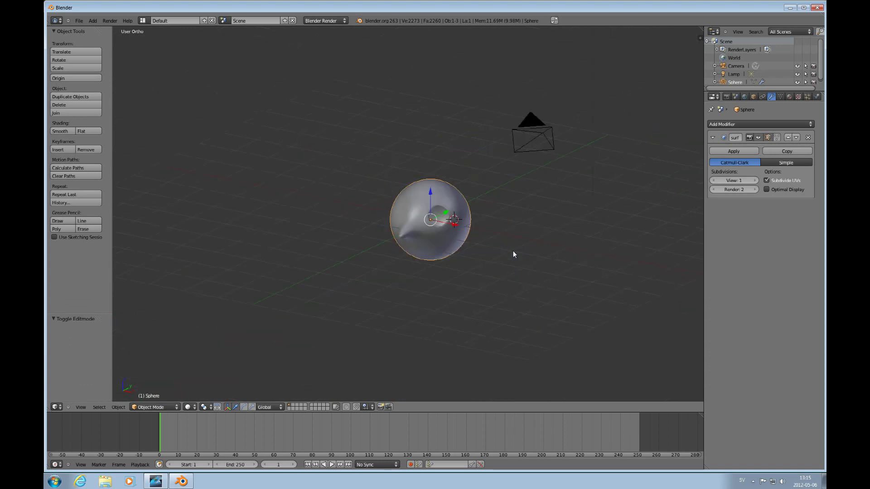
pyautogui.scroll(5, 490, 244)
pyautogui.scroll(-2, 492, 245)
pyautogui.press('Tab')
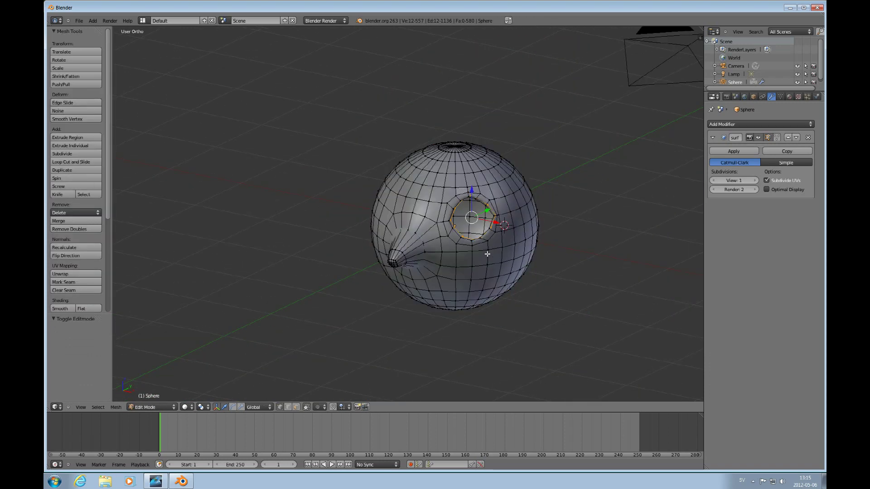
pyautogui.scroll(-2, 489, 250)
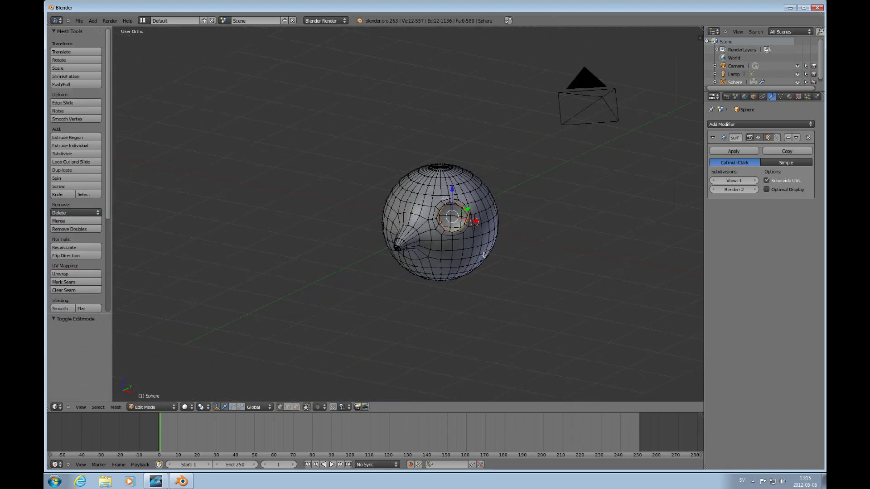
# In front view, connect two diagonal corners of a quad below the hole, and rejoin both triangles with Tris to Quads
pyautogui.press('KP_1')
pyautogui.keyDown('shift'); pyautogui.scroll(-6, 200, 272); pyautogui.keyUp('shift')
pyautogui.keyDown('ctrl'); pyautogui.scroll(-4, 277, 251); pyautogui.keyUp('ctrl')
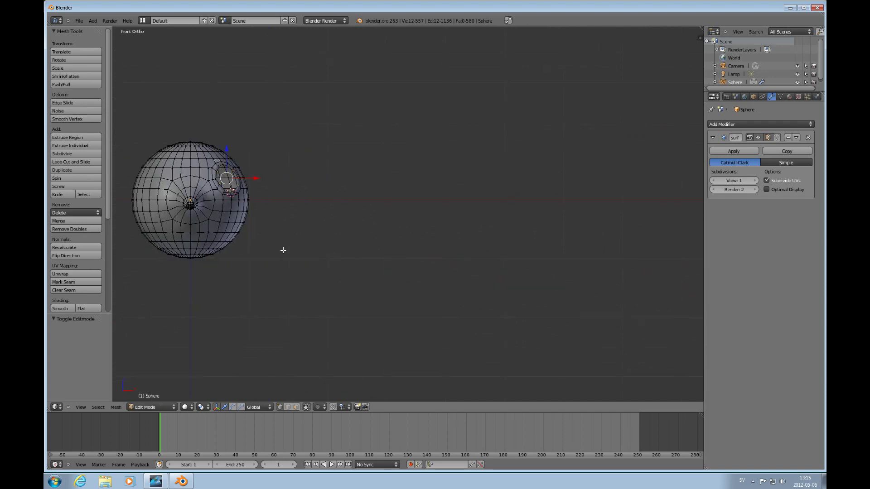
pyautogui.keyDown('ctrl'); pyautogui.scroll(4, 284, 250); pyautogui.keyUp('ctrl')
pyautogui.scroll(7, 305, 244)
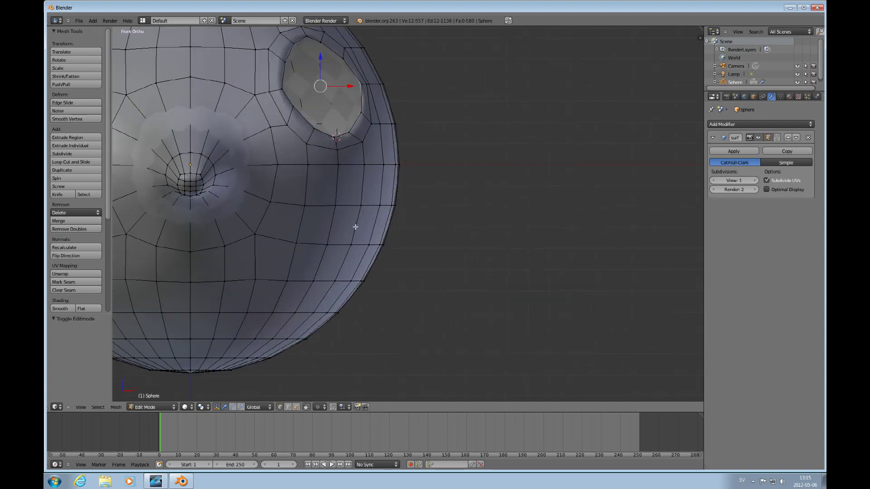
pyautogui.rightClick(305, 206)
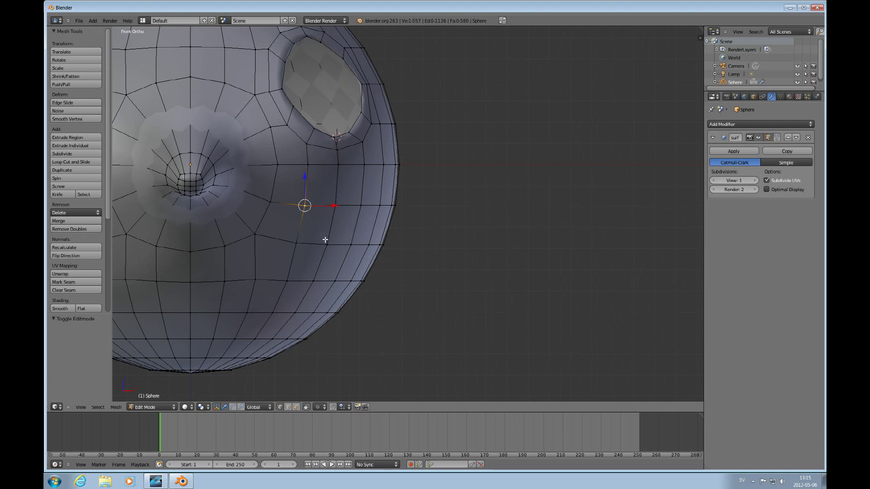
pyautogui.keyDown('shift'); pyautogui.rightClick(327, 243); pyautogui.keyUp('shift')
pyautogui.press('j')
pyautogui.hotkey('ctrl', 'Tab')
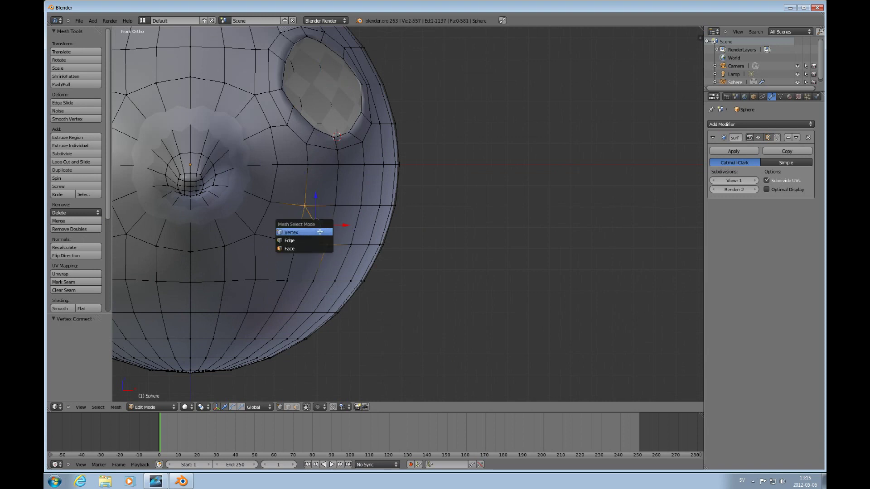
pyautogui.click(299, 249)
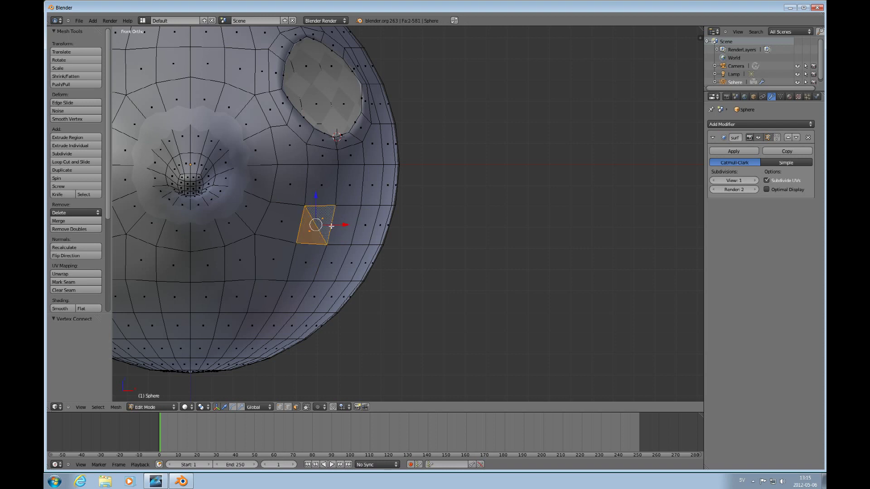
pyautogui.hotkey('alt', 'j')
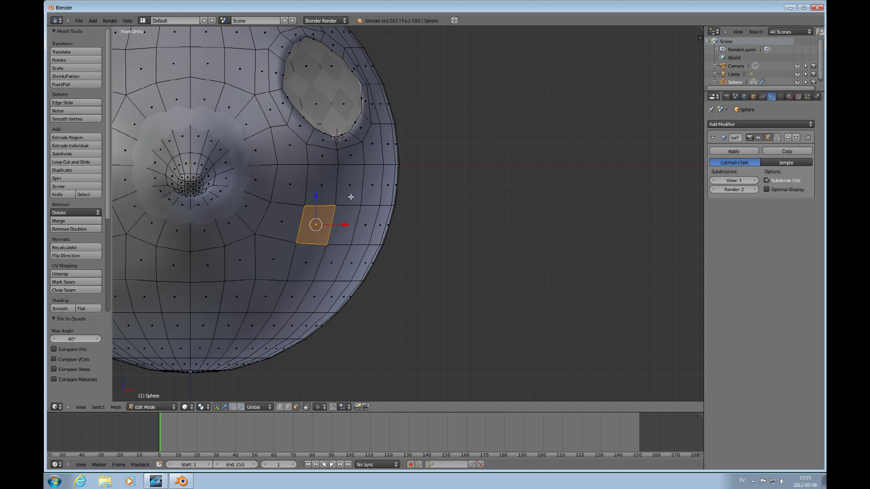
# Examine the mesh faces around the hole and between the hole and the nose
pyautogui.moveTo(349, 198); pyautogui.dragTo(294, 209, button='middle')
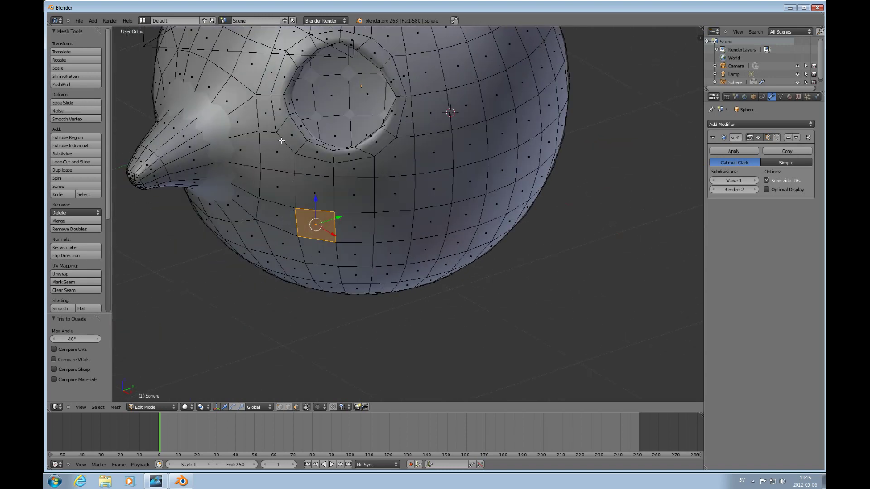
pyautogui.moveTo(287, 130); pyautogui.dragTo(293, 181, button='middle')
pyautogui.scroll(-1, 295, 205)
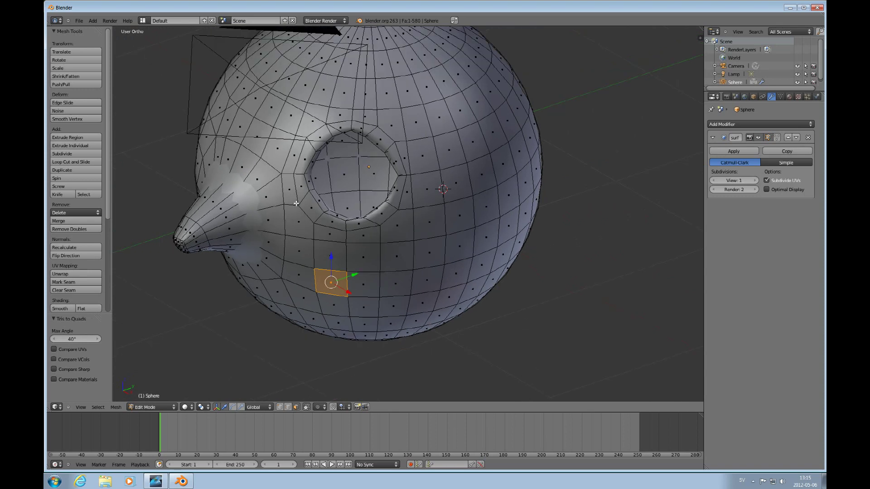
pyautogui.scroll(4, 296, 204)
pyautogui.scroll(-3, 205, 172)
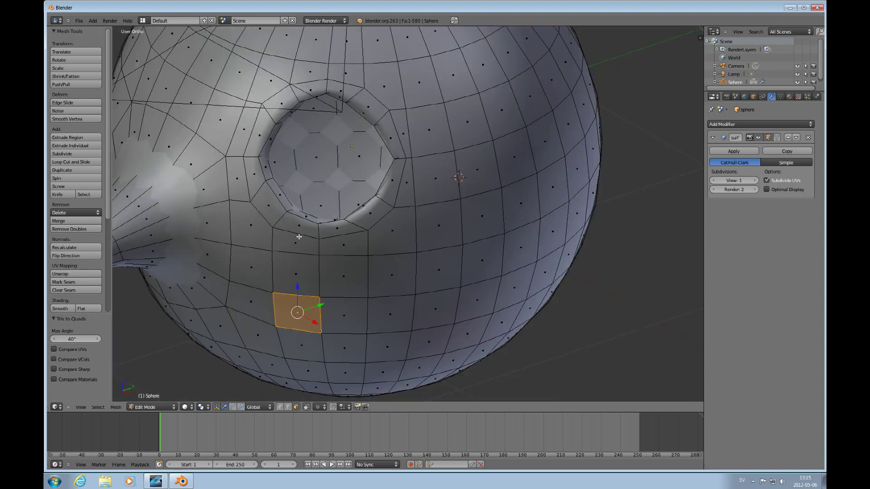
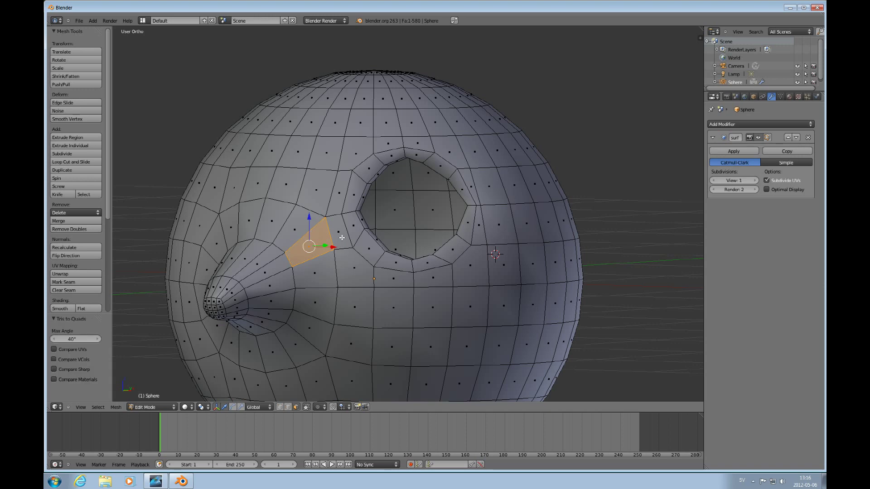
pyautogui.scroll(5, 282, 266)
pyautogui.scroll(-5, 282, 266)
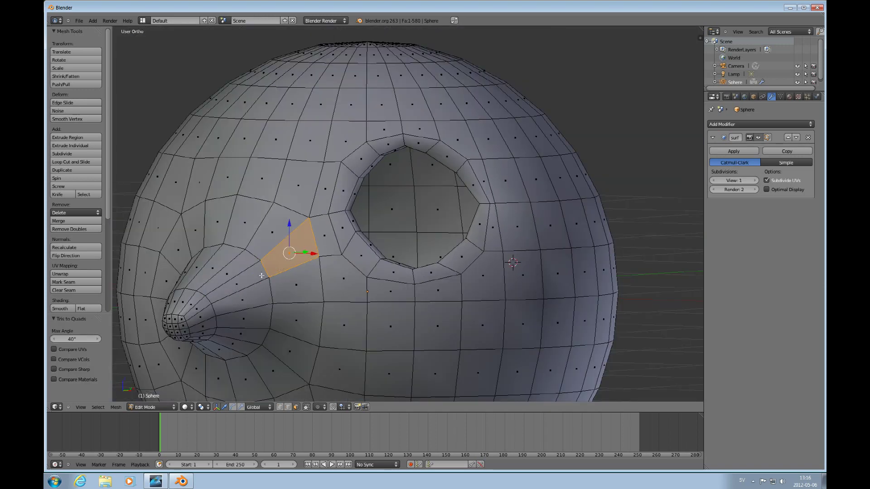
pyautogui.keyDown('shift'); pyautogui.scroll(-3, 211, 312); pyautogui.keyUp('shift')
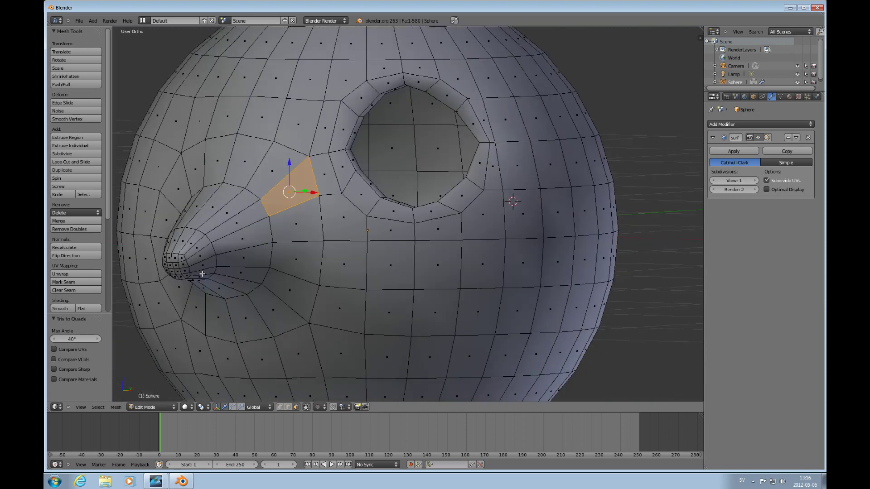
pyautogui.keyDown('ctrl'); pyautogui.scroll(-2, 192, 272); pyautogui.keyUp('ctrl')
pyautogui.keyDown('ctrl'); pyautogui.scroll(5, 209, 271); pyautogui.keyUp('ctrl')
pyautogui.scroll(1, 253, 270)
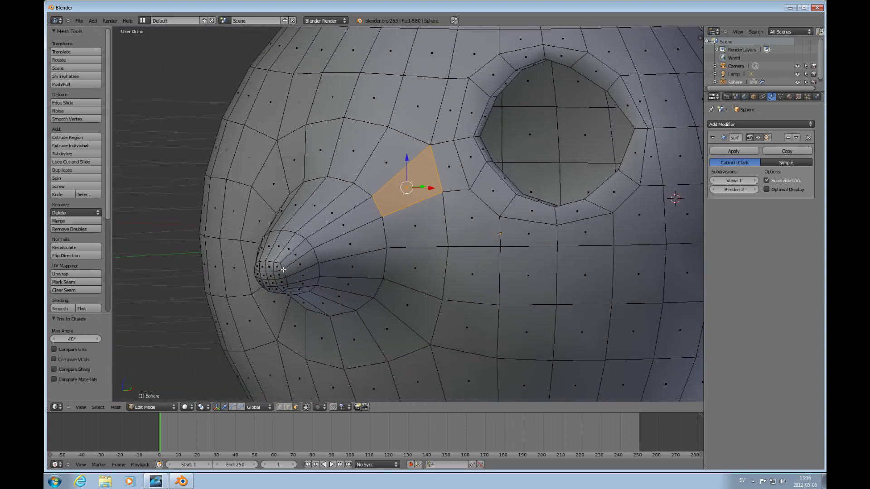
pyautogui.scroll(3, 284, 270)
# Connect two diagonal corners of an upper face on the nose tip, and rejoin both triangles with Tris to Quads
pyautogui.rightClick(187, 310)
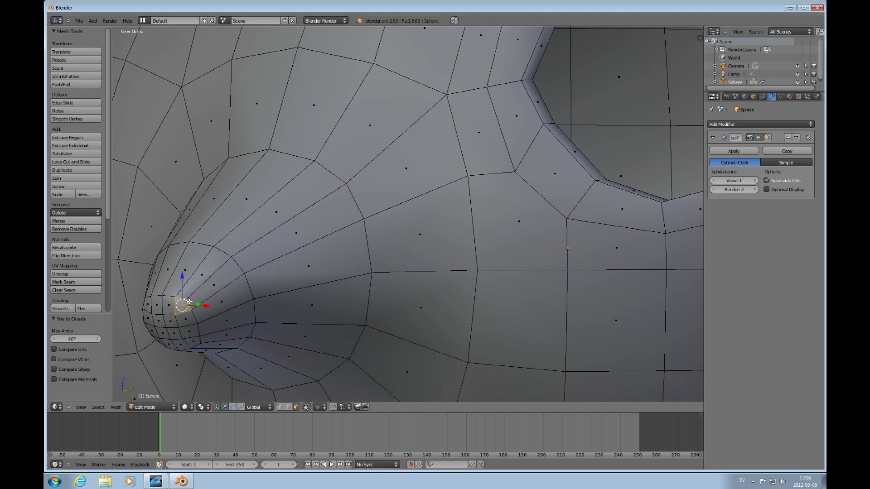
pyautogui.hotkey('alt', 'm')
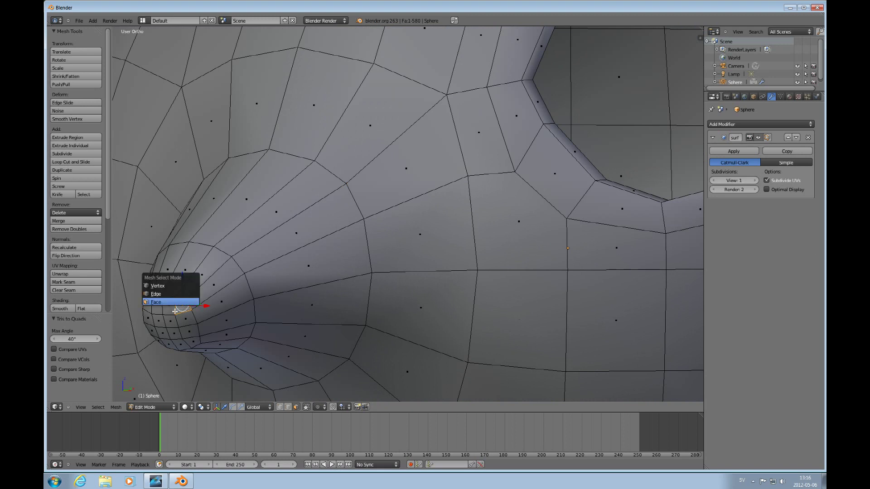
pyautogui.click(174, 280)
pyautogui.keyDown('shift'); pyautogui.rightClick(175, 315); pyautogui.keyUp('shift')
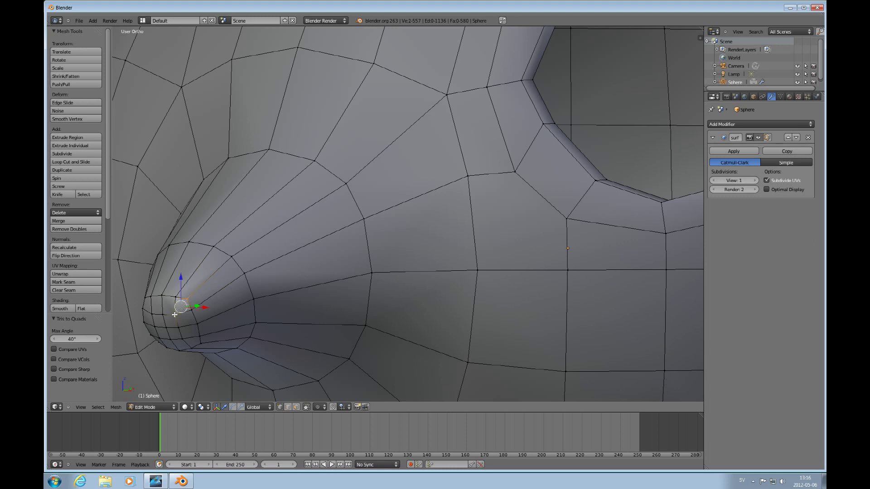
pyautogui.press('j')
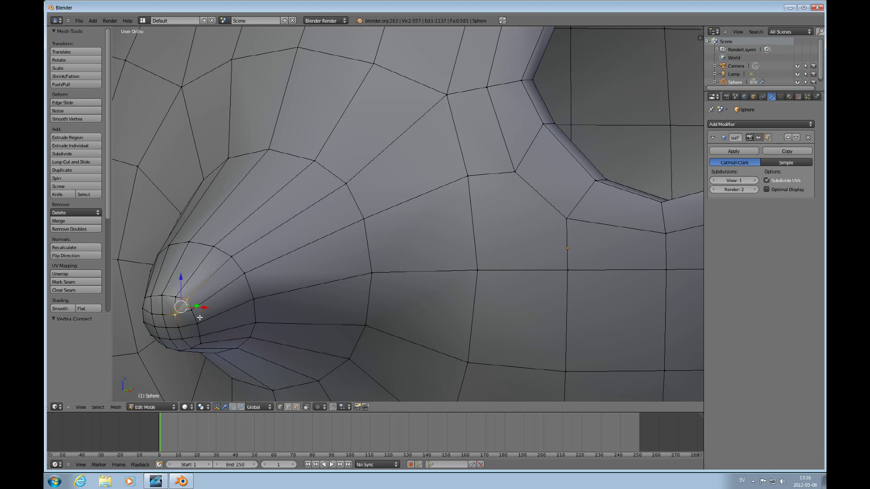
pyautogui.hotkey('ctrl', 'Tab')
pyautogui.click(172, 336)
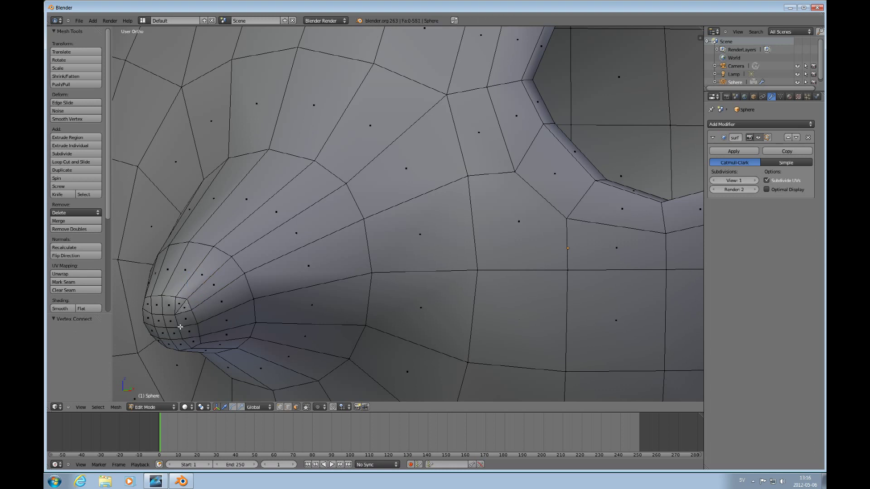
pyautogui.keyDown('shift'); pyautogui.rightClick(179, 302); pyautogui.keyUp('shift')
pyautogui.hotkey('alt', 'j')
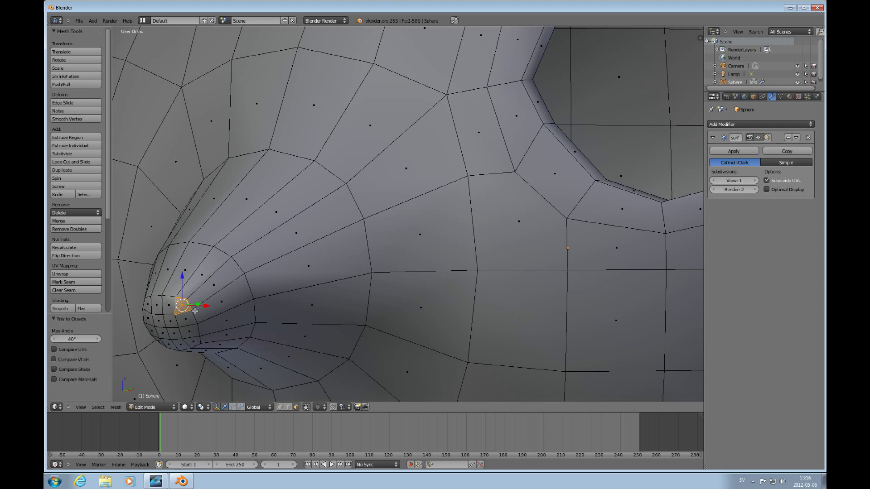
# Move a rim vertex on the hole's nose side by about -0.012 in X, -0.040 in Y and -0.029 in Z
pyautogui.scroll(-6, 380, 262)
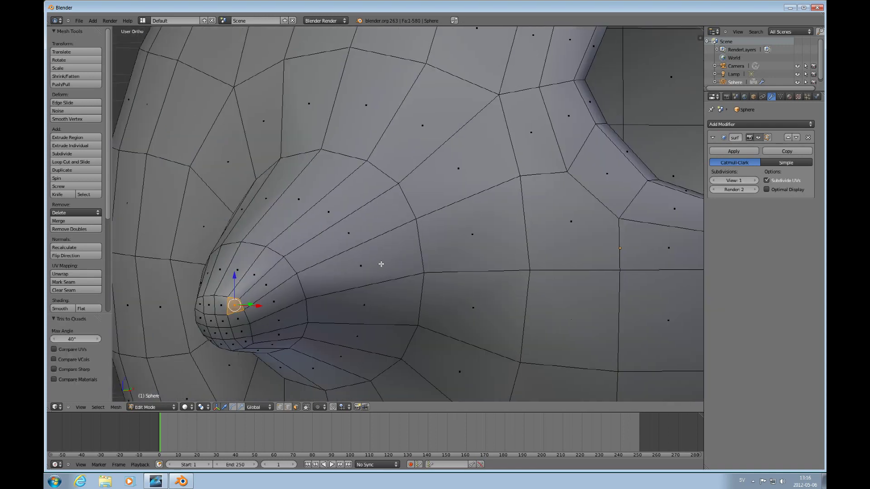
pyautogui.moveTo(437, 249); pyautogui.dragTo(499, 243, button='middle')
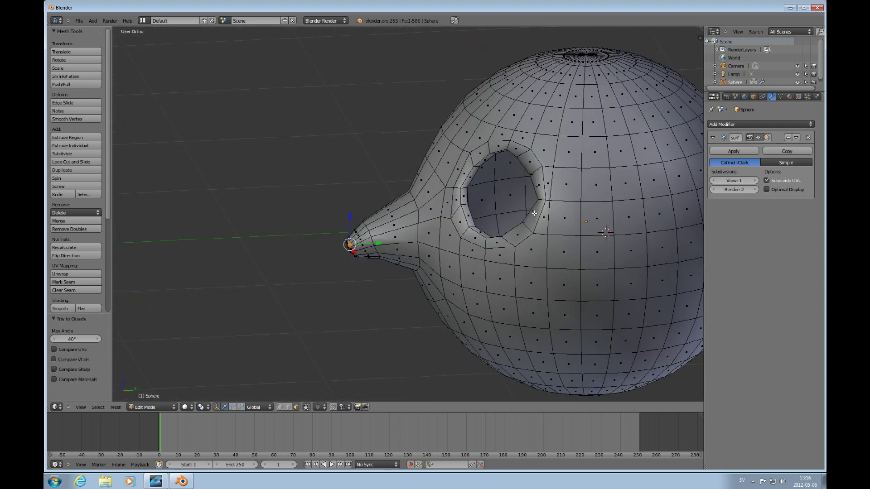
pyautogui.moveTo(551, 241)
pyautogui.mouseDown(button='middle')
pyautogui.moveTo(579, 222)
pyautogui.moveTo(561, 232)
pyautogui.mouseUp(button='middle')
pyautogui.scroll(2, 571, 227)
pyautogui.scroll(-2, 538, 231)
pyautogui.moveTo(484, 229); pyautogui.dragTo(490, 208, button='middle')
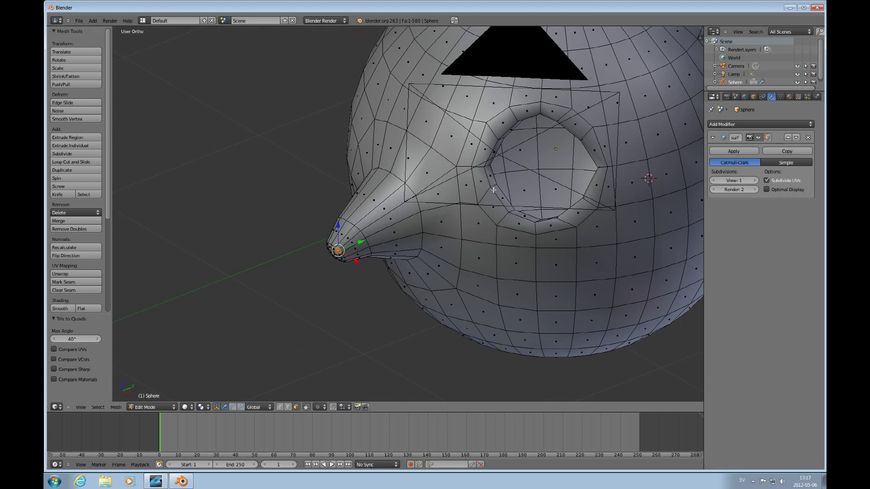
pyautogui.hotkey('ctrl', 'Tab')
pyautogui.click(490, 176)
pyautogui.rightClick(485, 188)
pyautogui.press('g')
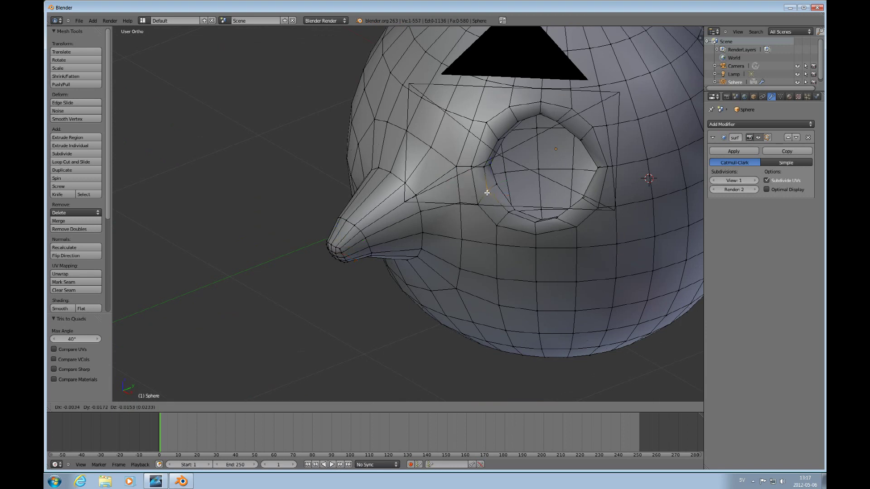
pyautogui.click(483, 195)
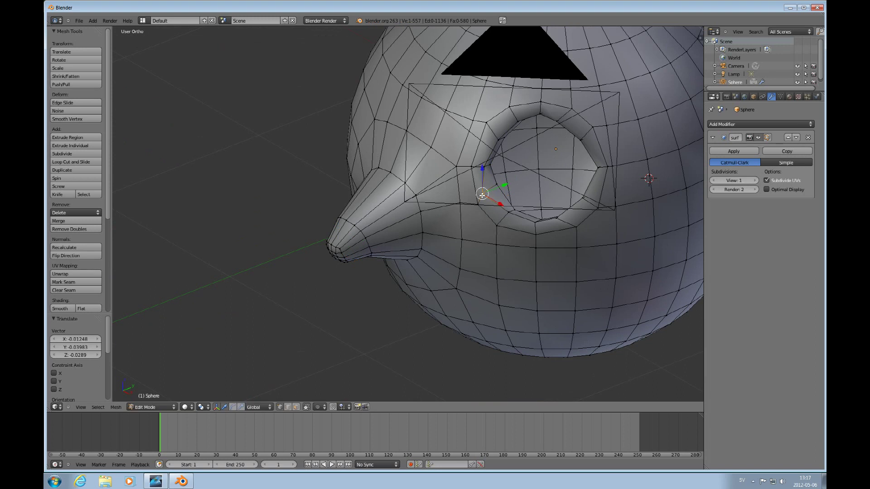
# Connect the moved rim vertex to the vertex diagonally above it, and rejoin both triangles with Tris to Quads
pyautogui.keyDown('shift'); pyautogui.rightClick(491, 166); pyautogui.keyUp('shift')
pyautogui.press('j')
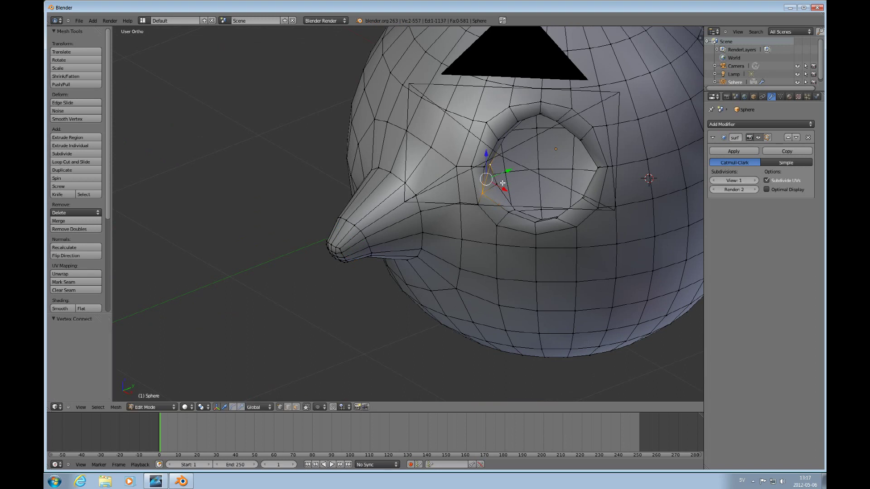
pyautogui.hotkey('ctrl', 'Tab')
pyautogui.click(481, 199)
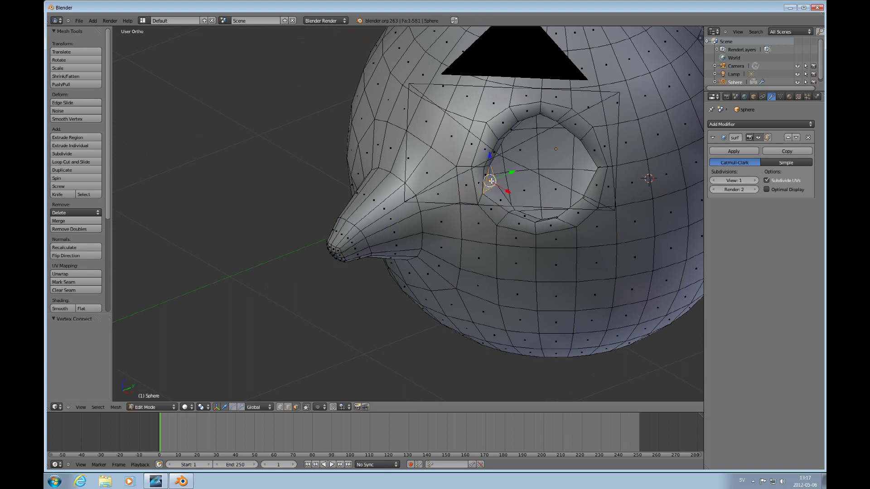
pyautogui.keyDown('shift'); pyautogui.rightClick(488, 175); pyautogui.keyUp('shift')
pyautogui.hotkey('alt', 'j')
pyautogui.moveTo(506, 179); pyautogui.dragTo(468, 216, button='middle')
pyautogui.scroll(-3, 510, 187)
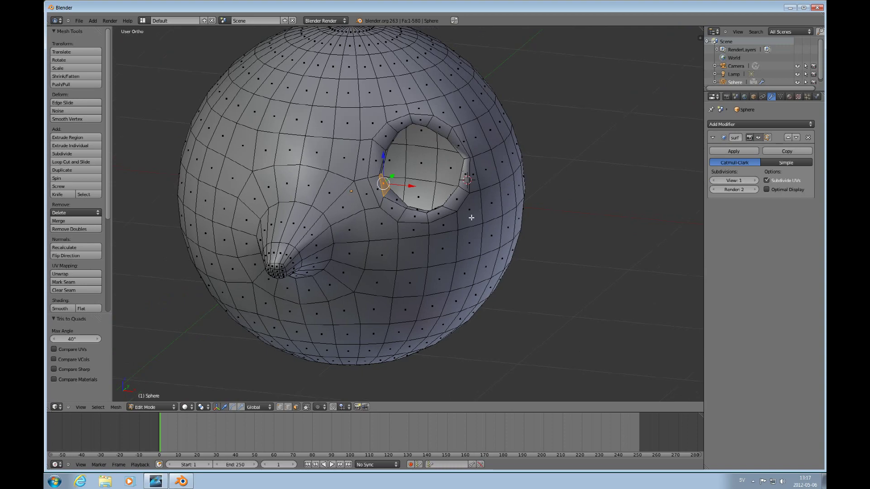
pyautogui.scroll(2, 468, 215)
pyautogui.scroll(-5, 468, 220)
pyautogui.moveTo(421, 237); pyautogui.dragTo(511, 200, button='middle')
pyautogui.scroll(4, 511, 207)
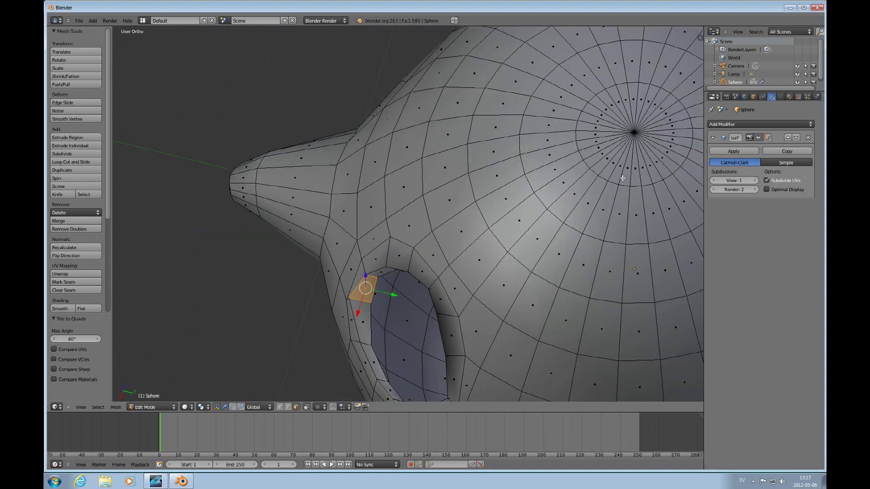
pyautogui.keyDown('shift'); pyautogui.rightClick(624, 176); pyautogui.keyUp('shift')
pyautogui.keyDown('shift'); pyautogui.rightClick(620, 171); pyautogui.keyUp('shift')
pyautogui.keyDown('shift'); pyautogui.rightClick(618, 169); pyautogui.keyUp('shift')
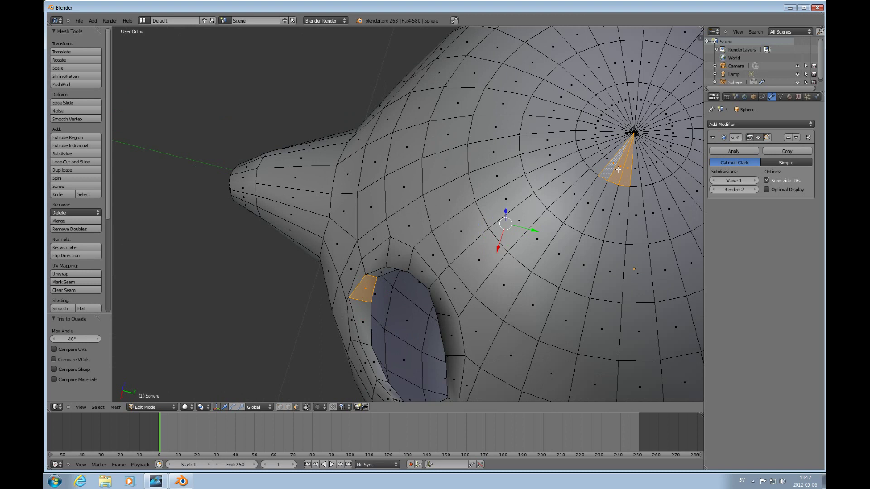
pyautogui.rightClick(365, 292)
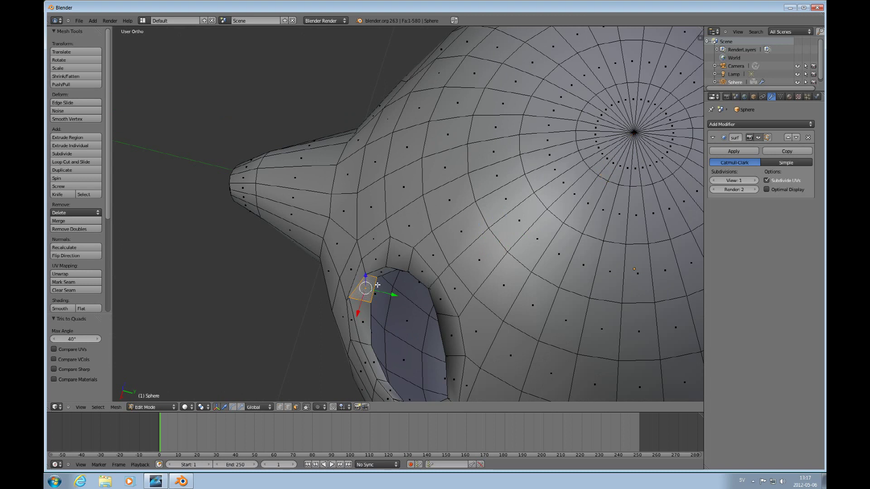
# Dissolve two adjacent triangles at the sphere's top pole into a single face
pyautogui.rightClick(618, 171)
pyautogui.keyDown('shift'); pyautogui.rightClick(619, 169); pyautogui.keyUp('shift')
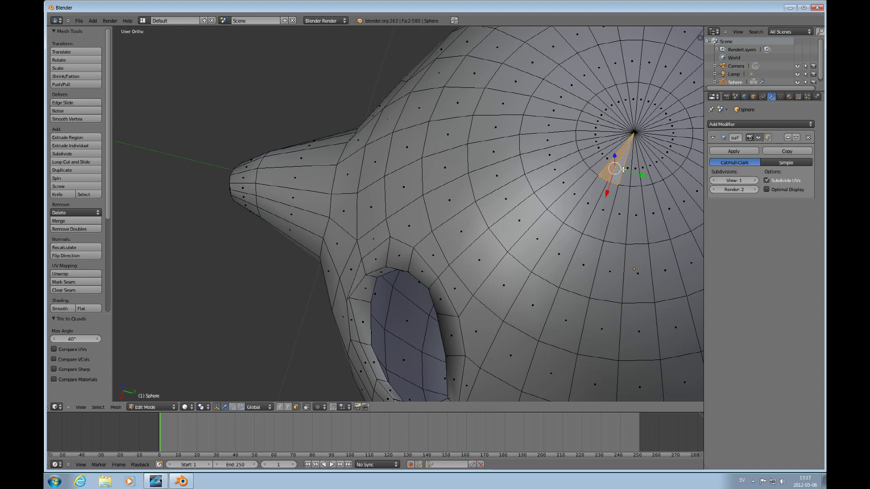
pyautogui.scroll(8, 624, 169)
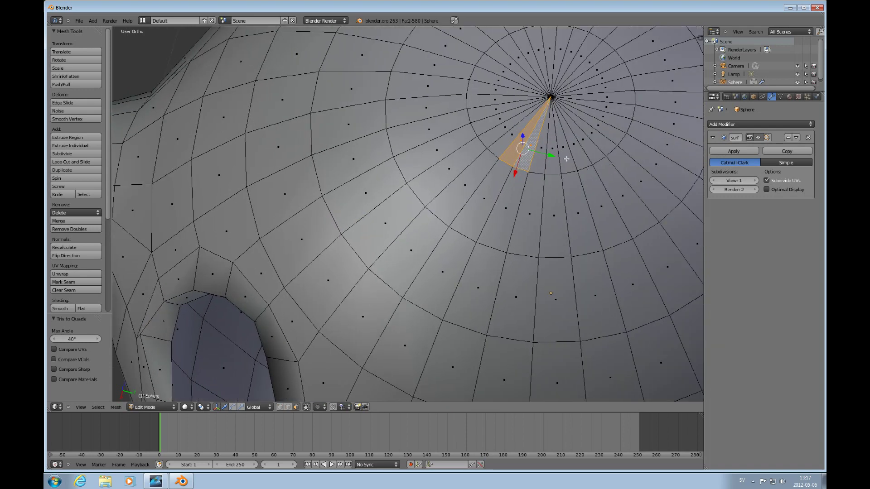
pyautogui.scroll(-5, 566, 158)
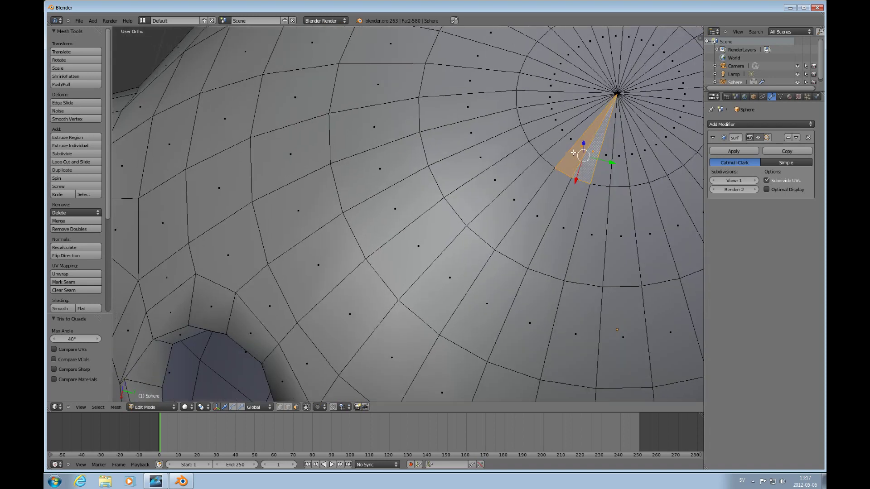
pyautogui.keyDown('ctrl'); pyautogui.scroll(-4, 572, 153); pyautogui.keyUp('ctrl')
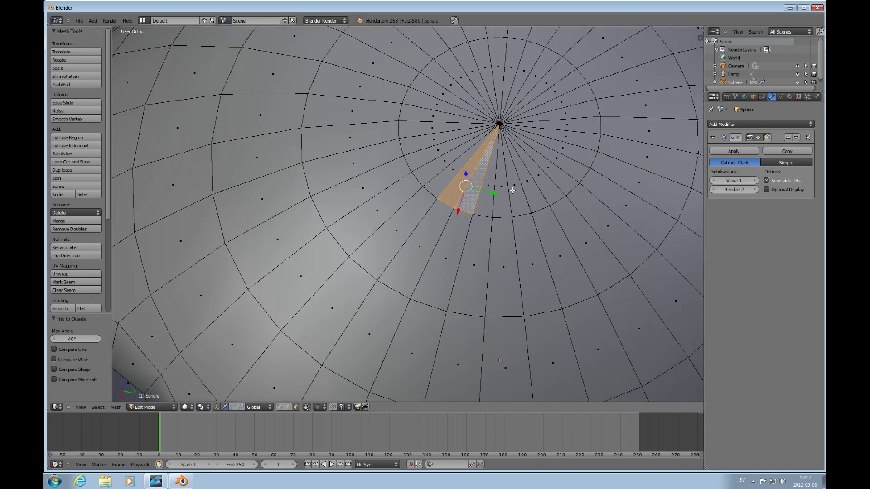
pyautogui.press('x')
pyautogui.click(464, 202)
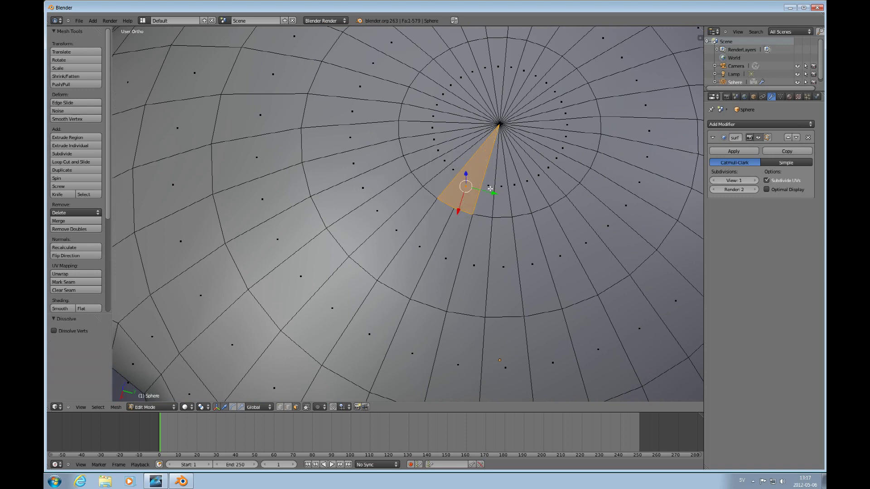
# Examine the mesh around the hole and the faces linking it to the nose from several angles
pyautogui.moveTo(491, 189); pyautogui.dragTo(455, 266, button='middle')
pyautogui.scroll(-5, 490, 242)
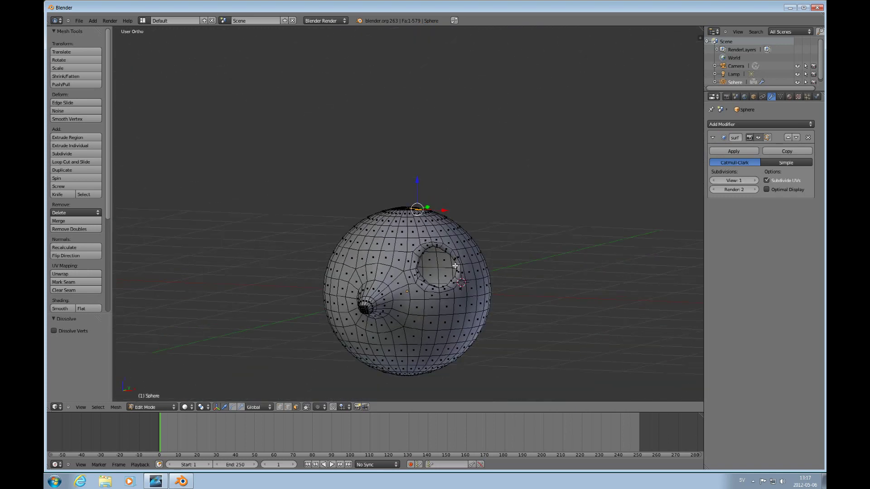
pyautogui.scroll(9, 455, 266)
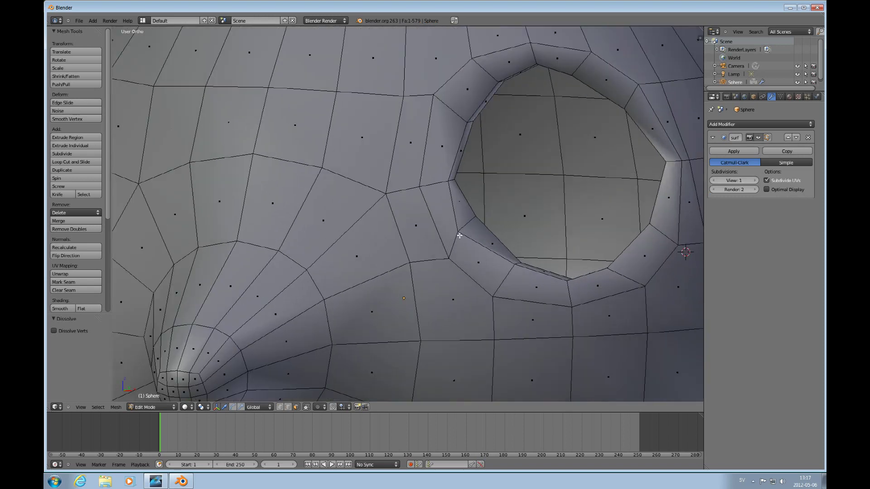
pyautogui.scroll(-8, 467, 227)
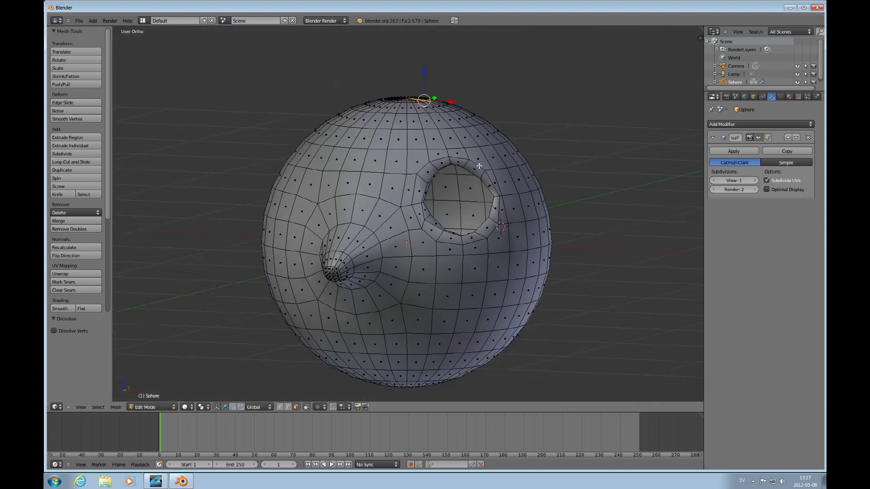
pyautogui.moveTo(479, 166); pyautogui.dragTo(453, 181, button='middle')
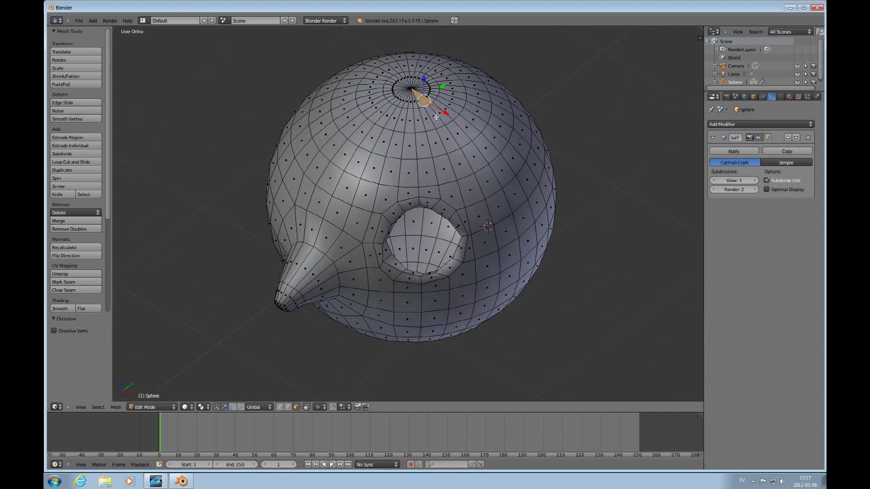
pyautogui.scroll(7, 418, 233)
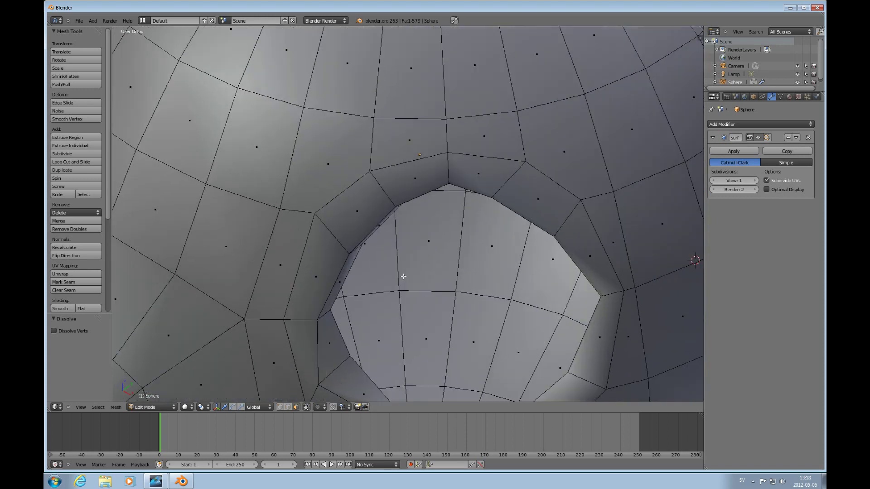
pyautogui.scroll(-1, 399, 277)
pyautogui.scroll(-1, 406, 268)
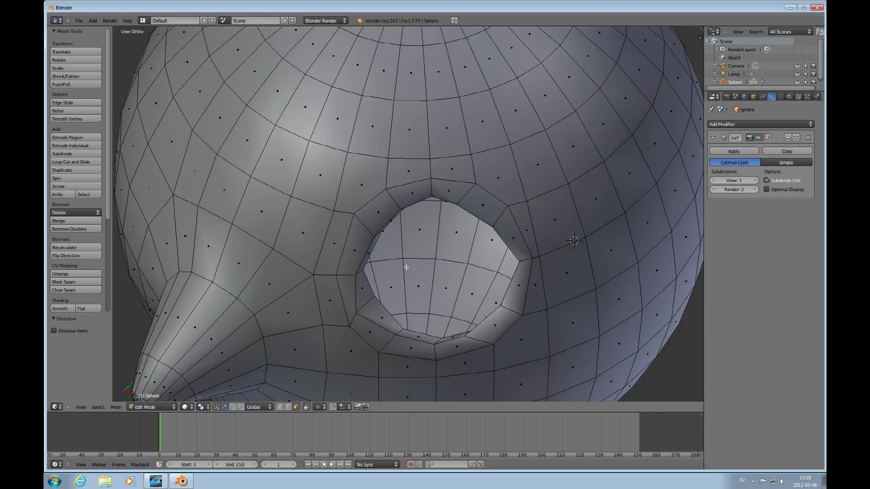
pyautogui.moveTo(407, 268); pyautogui.dragTo(423, 220, button='middle')
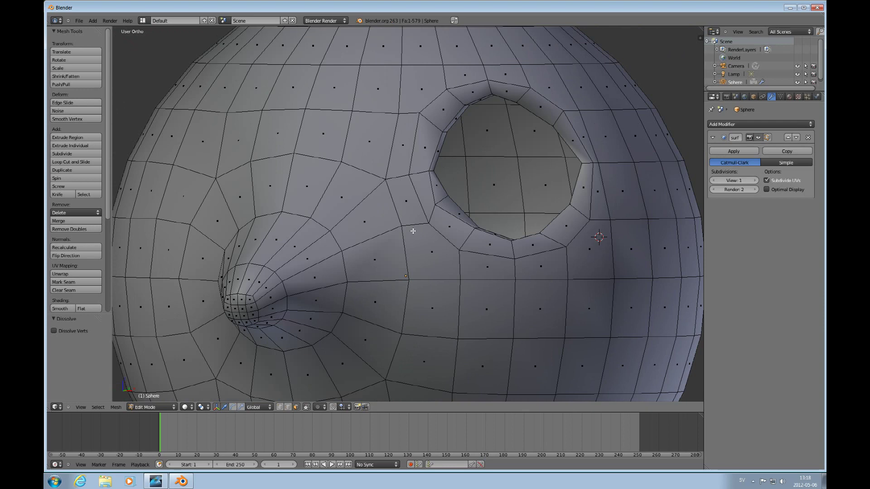
pyautogui.scroll(-2, 413, 231)
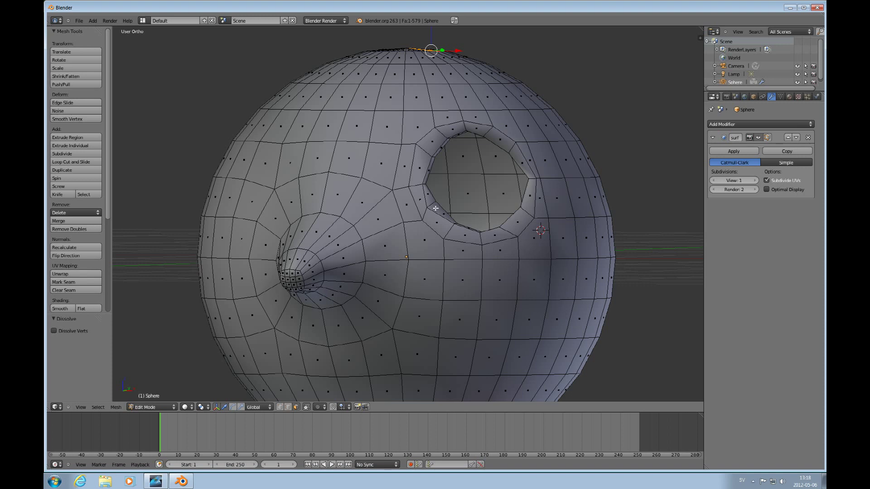
# Inset a single face just below the hole with a thickness of 0.01
pyautogui.scroll(-3, 436, 211)
pyautogui.rightClick(464, 252)
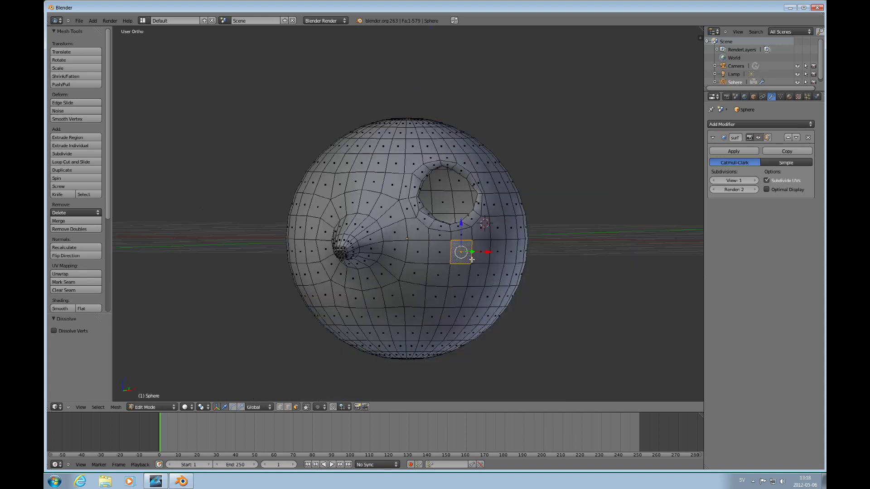
pyautogui.press('w')
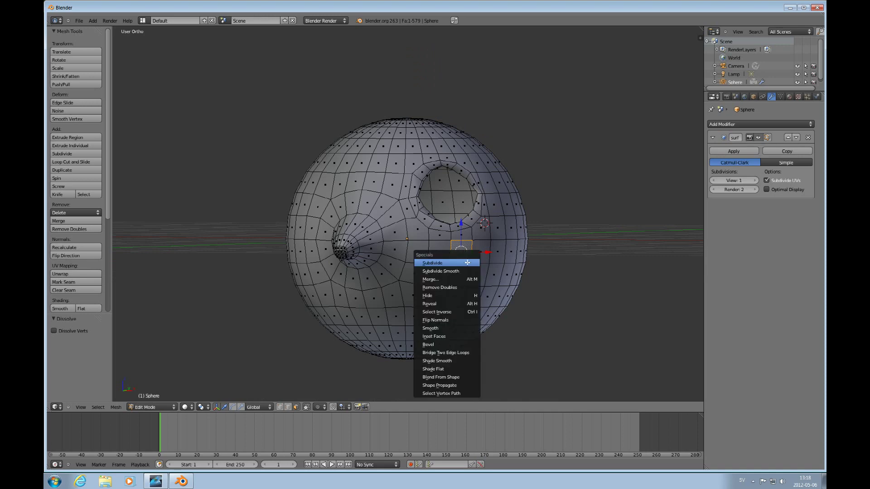
pyautogui.click(462, 336)
pyautogui.scroll(3, 479, 276)
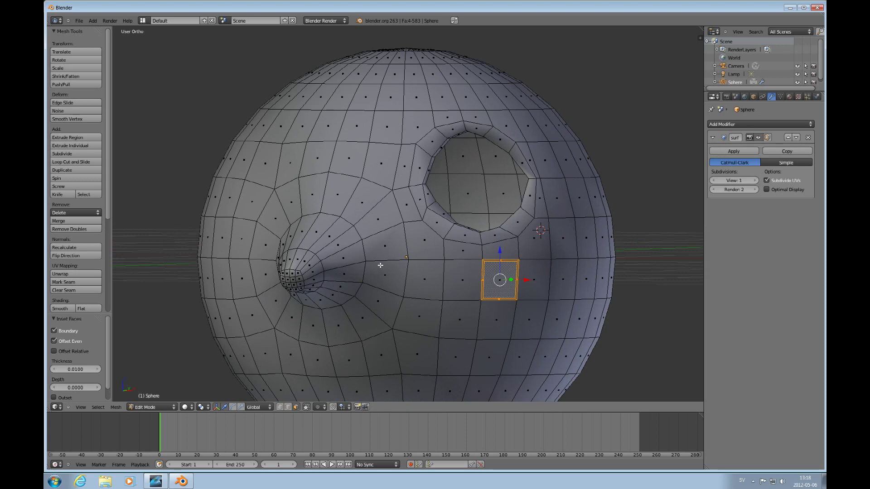
# Bevel two consecutive lengthwise faces on the upper side of the nose with a percentage of 0.5
pyautogui.moveTo(348, 250); pyautogui.dragTo(331, 260, button='middle')
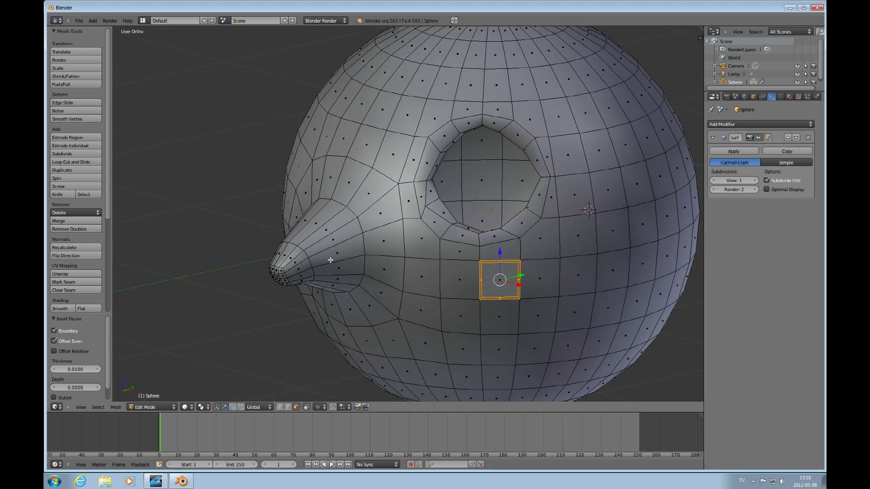
pyautogui.rightClick(335, 229)
pyautogui.keyDown('alt'); pyautogui.rightClick(334, 229); pyautogui.keyUp('alt')
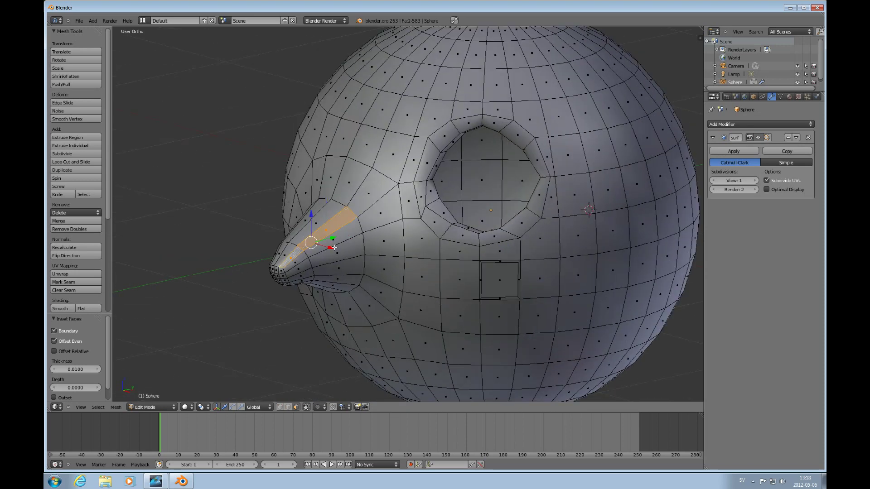
pyautogui.press('w')
pyautogui.click(319, 252)
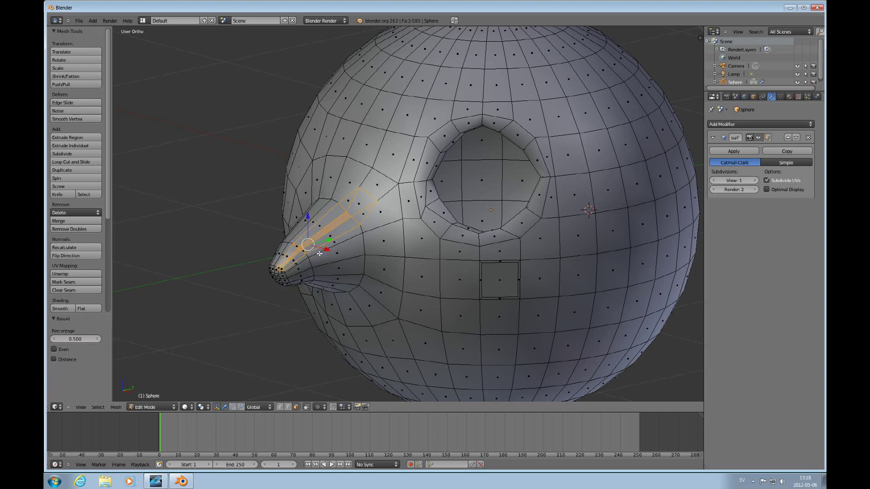
# Examine the bevelled faces on the nose up close and from the front
pyautogui.moveTo(347, 240); pyautogui.dragTo(388, 225, button='middle')
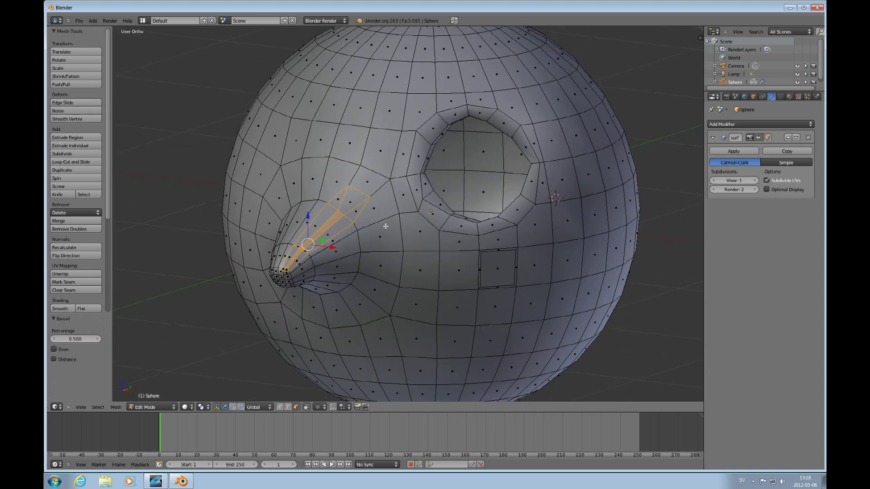
pyautogui.scroll(6, 386, 226)
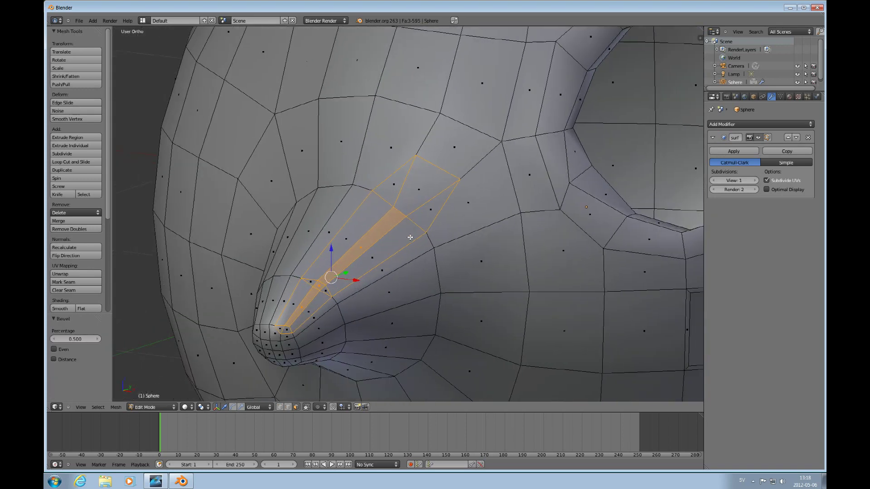
pyautogui.scroll(-2, 411, 237)
pyautogui.scroll(-4, 410, 237)
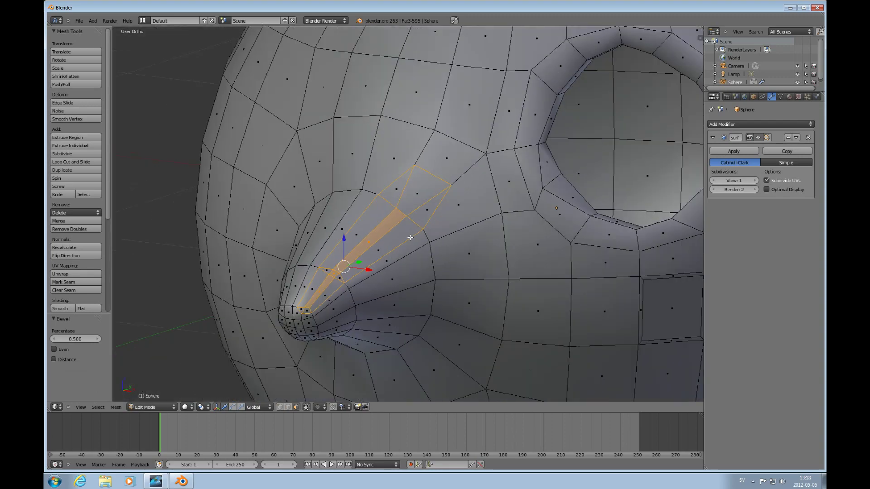
pyautogui.moveTo(410, 237); pyautogui.dragTo(415, 233, button='middle')
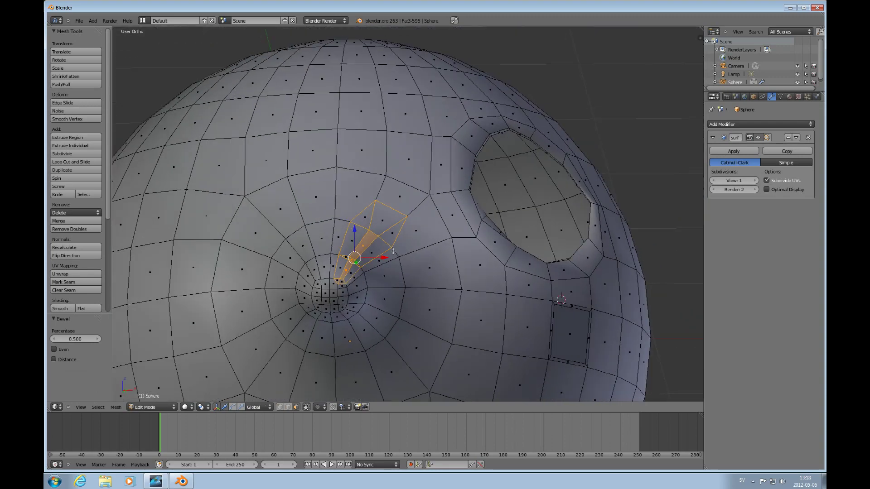
pyautogui.scroll(-7, 393, 251)
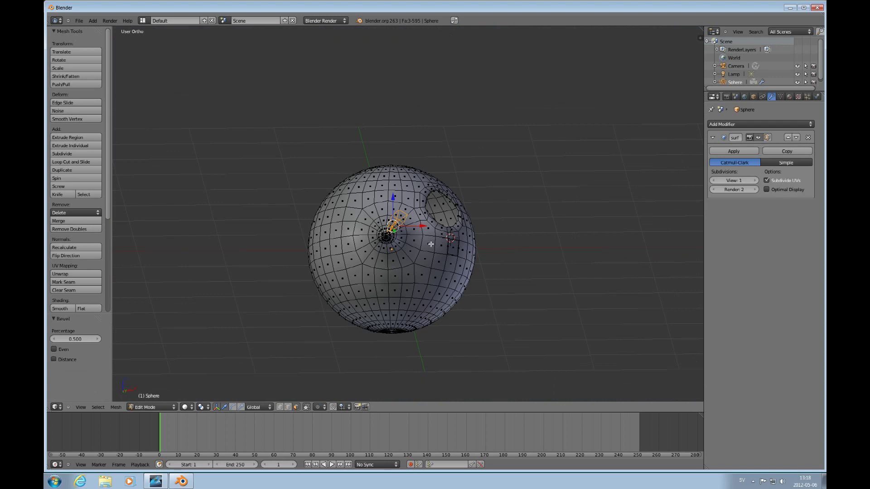
pyautogui.scroll(-3, 431, 244)
pyautogui.moveTo(430, 243); pyautogui.dragTo(429, 228, button='middle')
pyautogui.scroll(7, 428, 228)
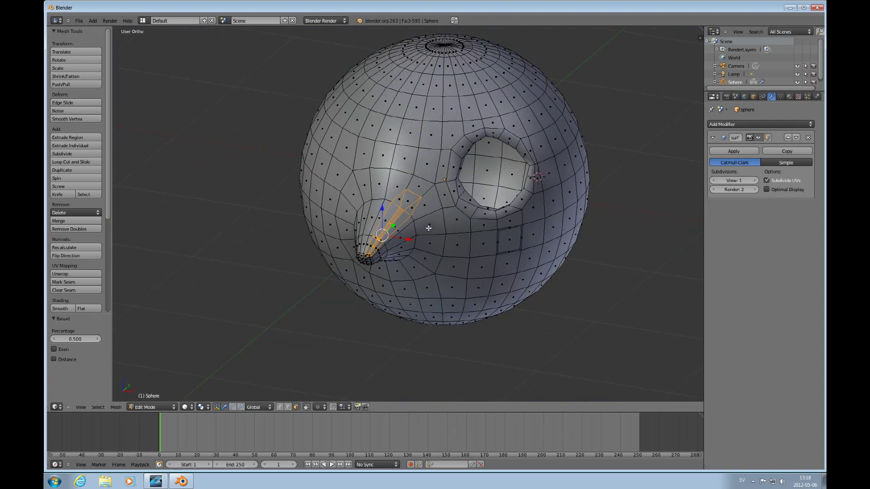
pyautogui.scroll(3, 429, 228)
pyautogui.scroll(-2, 426, 229)
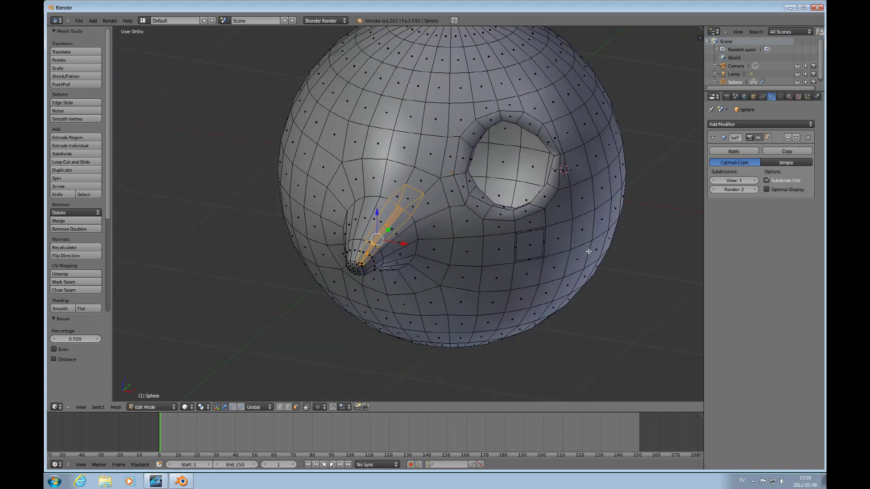
# Return to Object Mode and move the sphere by about -2.706 along the X axis
pyautogui.scroll(-5, 589, 251)
pyautogui.press('Tab')
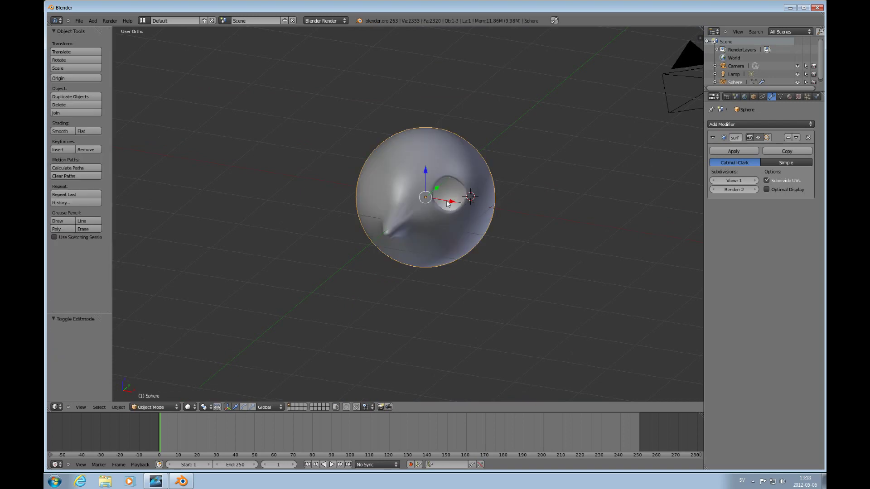
pyautogui.press('g')
pyautogui.press('x')
pyautogui.click(272, 177)
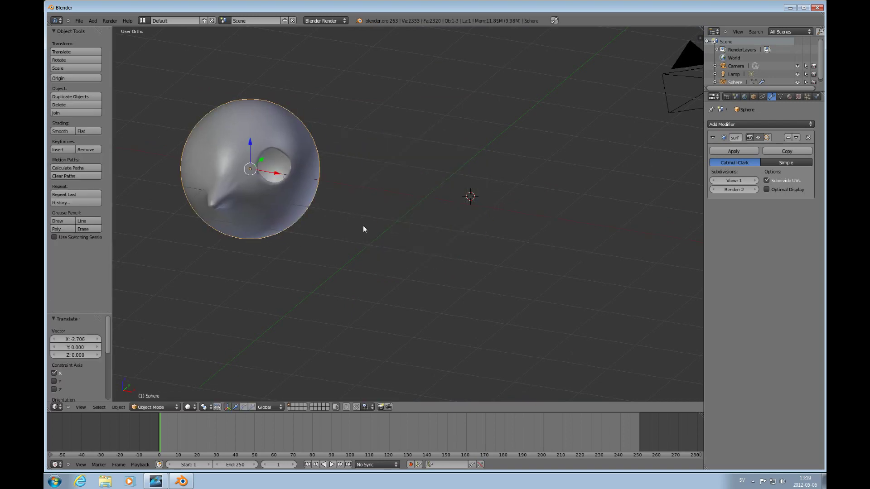
# Snap the 3D cursor to the scene centre and add a cube mesh there
pyautogui.hotkey('shift', 's')
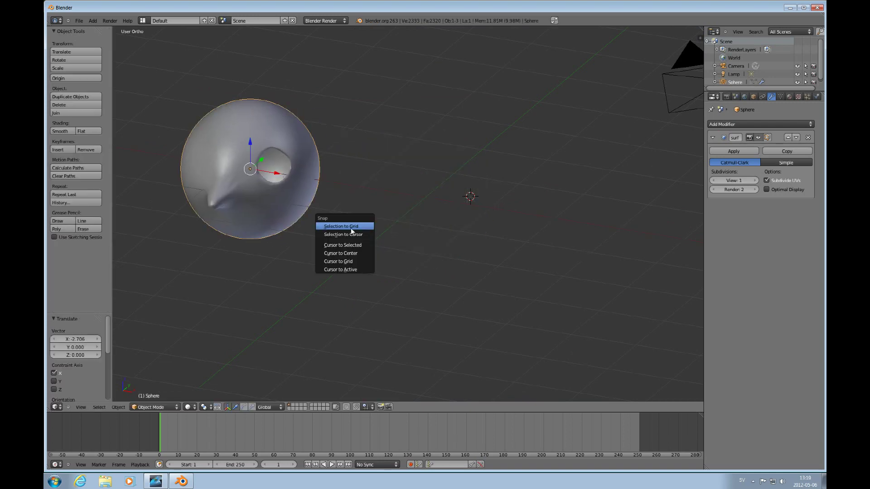
pyautogui.click(354, 253)
pyautogui.hotkey('shift', 'a')
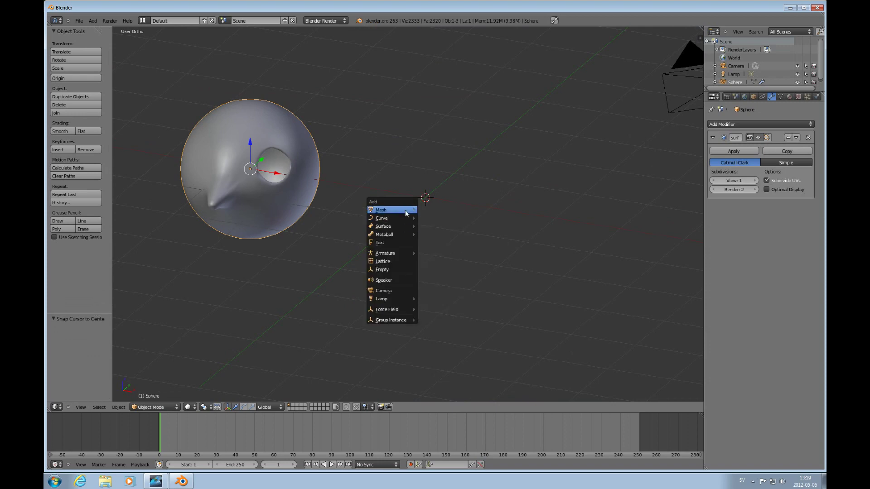
pyautogui.moveTo(405, 211)
pyautogui.click(435, 219)
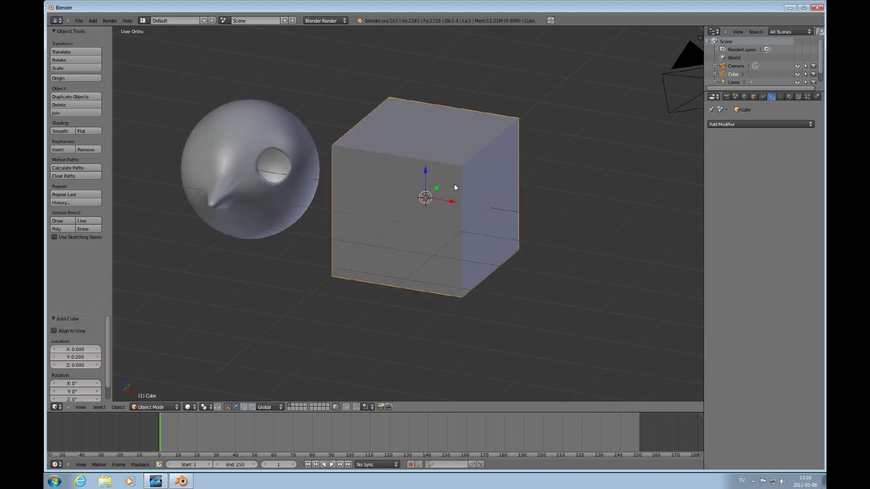
# Try bevelling only the cube's top face in Edit Mode with a percentage of 0.07
pyautogui.press('Tab')
pyautogui.scroll(1, 454, 184)
pyautogui.rightClick(498, 132)
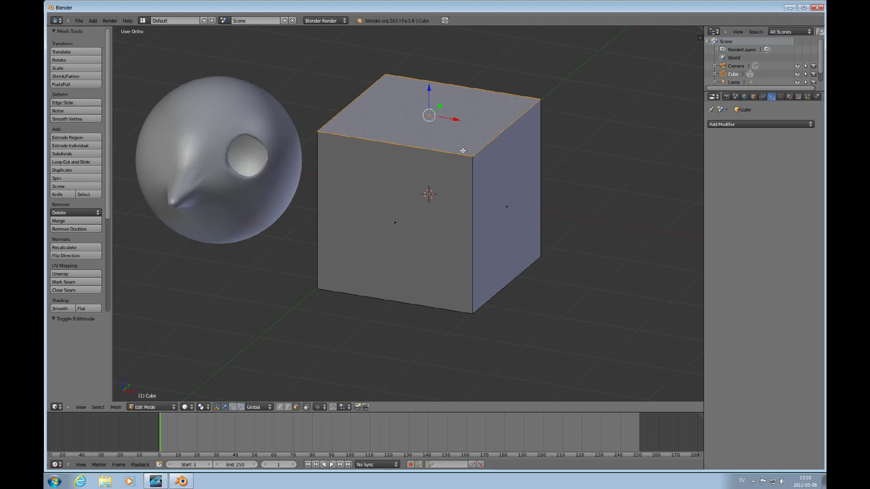
pyautogui.press('w')
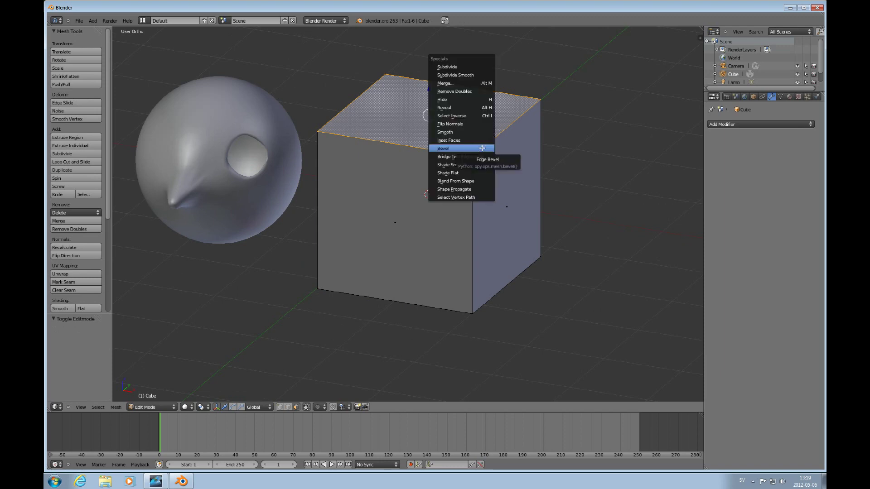
pyautogui.click(481, 148)
pyautogui.moveTo(482, 148); pyautogui.dragTo(178, 373, button='middle')
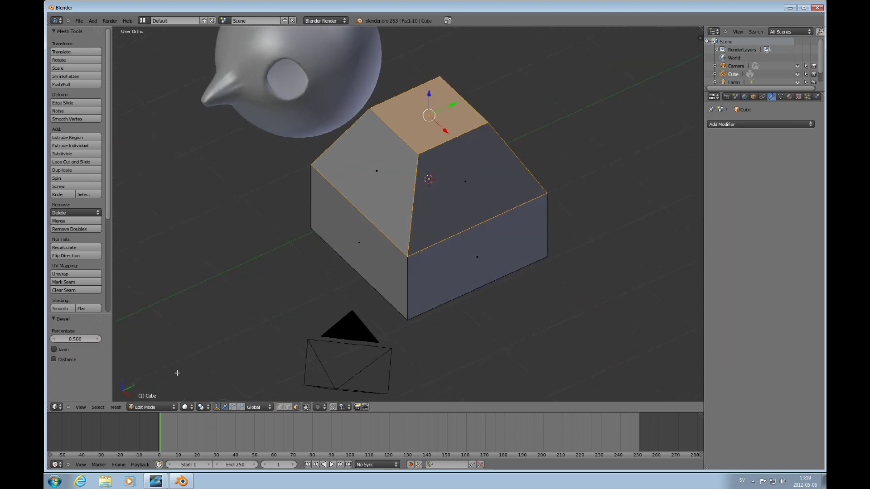
pyautogui.moveTo(91, 339); pyautogui.dragTo(55, 339)
pyautogui.moveTo(327, 256); pyautogui.dragTo(450, 220, button='middle')
pyautogui.moveTo(523, 122); pyautogui.dragTo(468, 184, button='middle')
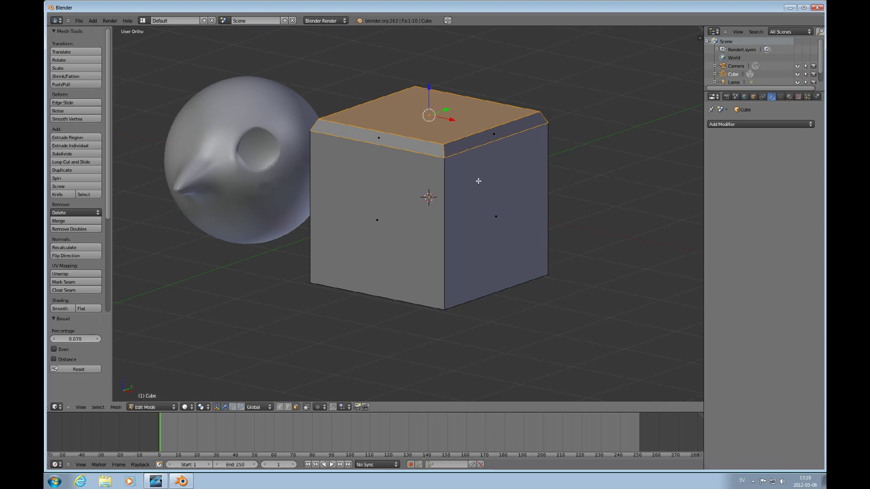
pyautogui.hotkey('ctrl', 'z')
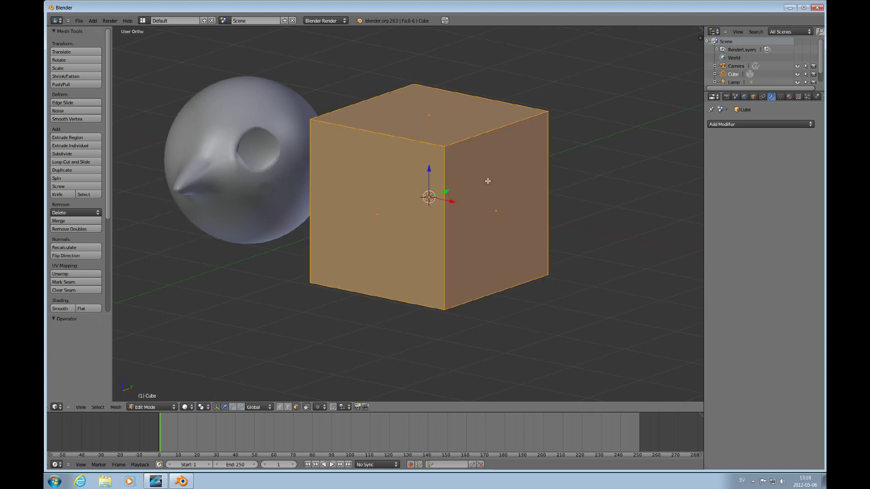
# Bevel all the faces of the cube with a percentage of 0.06
pyautogui.moveTo(490, 176); pyautogui.dragTo(476, 190, button='middle')
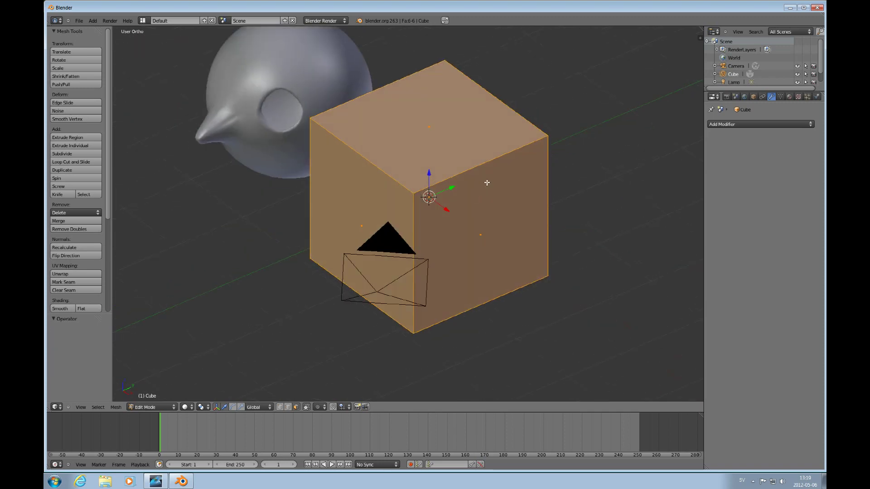
pyautogui.press('w')
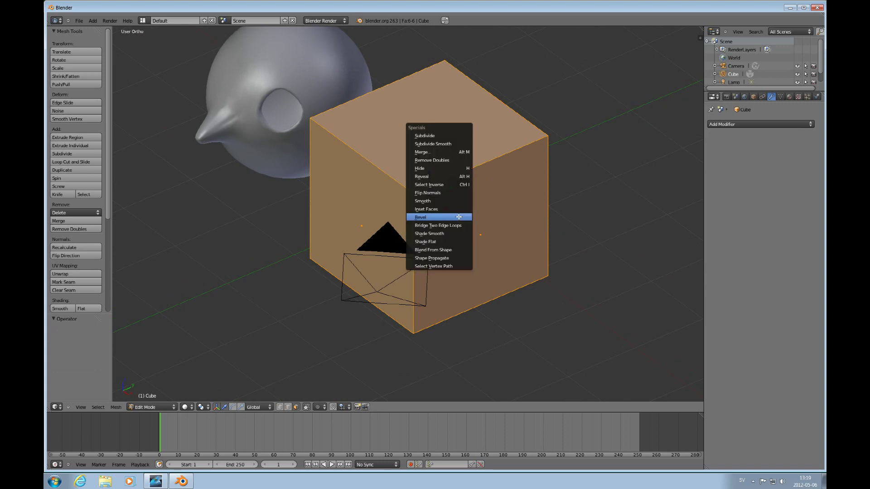
pyautogui.click(447, 220)
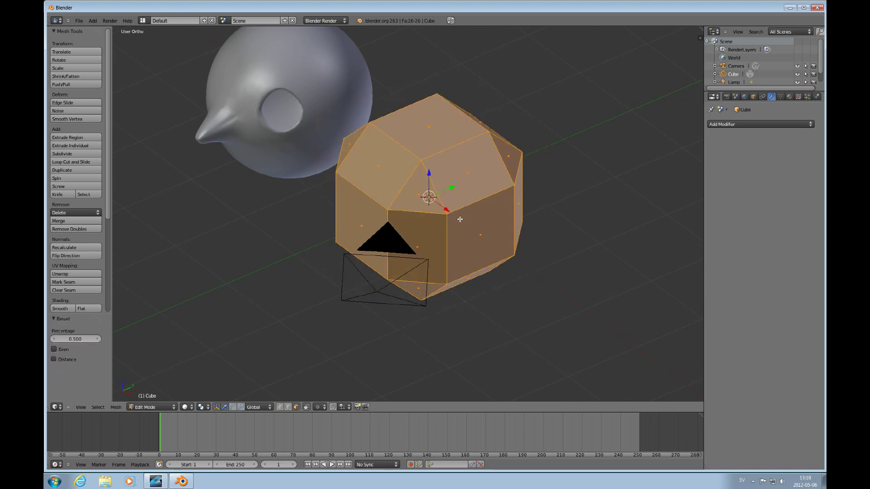
pyautogui.moveTo(455, 220); pyautogui.dragTo(303, 286, button='middle')
pyautogui.click(75, 339)
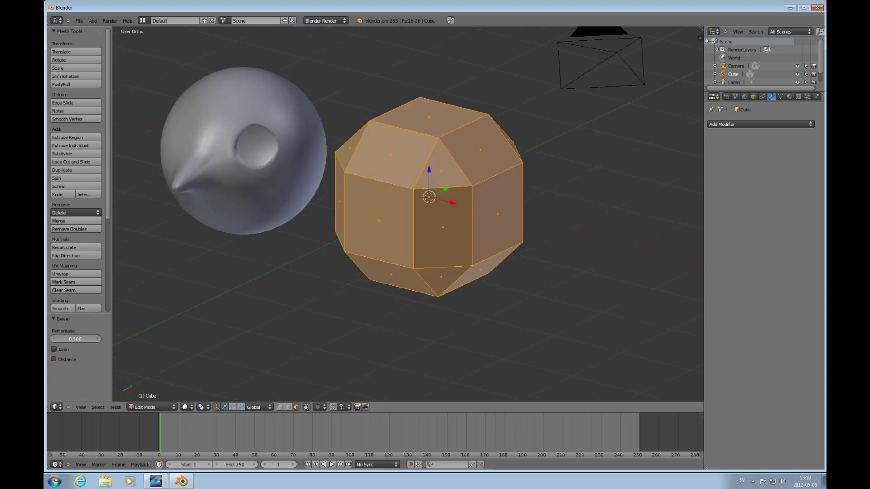
pyautogui.write('0.21')
pyautogui.press('Return')
pyautogui.moveTo(75, 339); pyautogui.dragTo(102, 335)
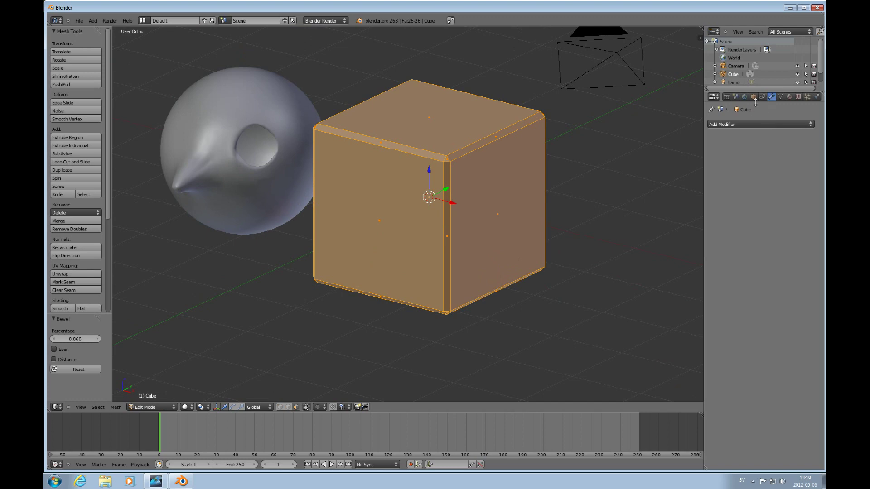
# Add a Subdivision Surface modifier to the cube and examine its edges in Object Mode
pyautogui.click(750, 124)
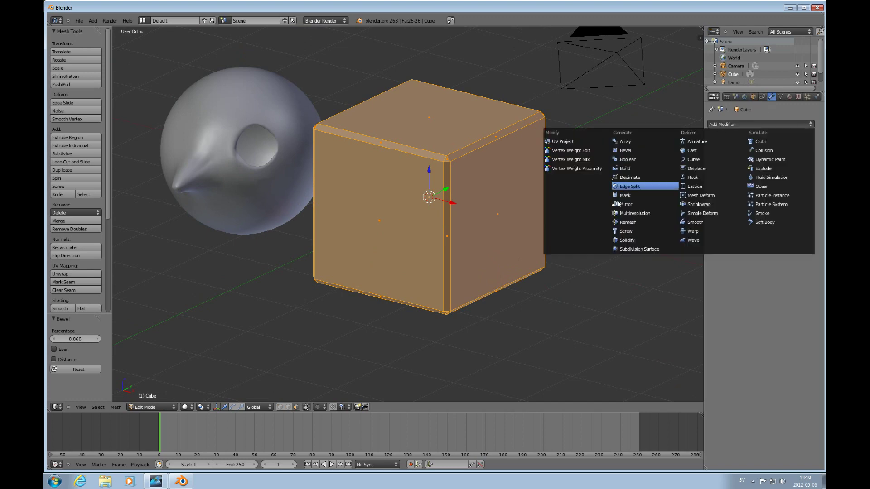
pyautogui.click(621, 250)
pyautogui.press('Tab')
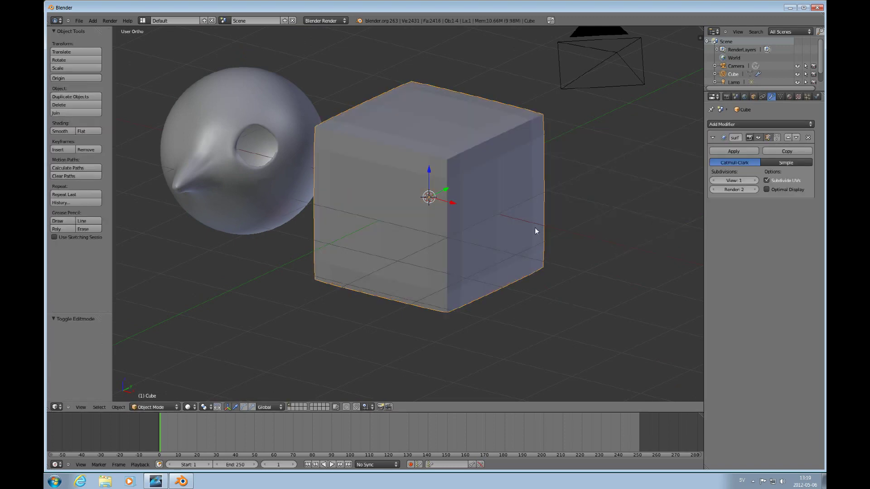
pyautogui.moveTo(502, 210); pyautogui.dragTo(514, 156, button='middle')
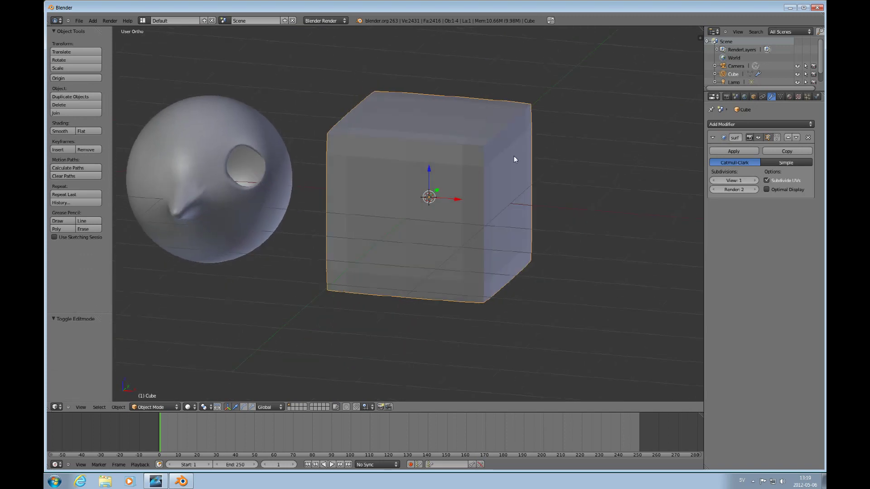
pyautogui.moveTo(501, 203); pyautogui.dragTo(506, 188, button='middle')
pyautogui.moveTo(495, 189); pyautogui.dragTo(503, 184, button='middle')
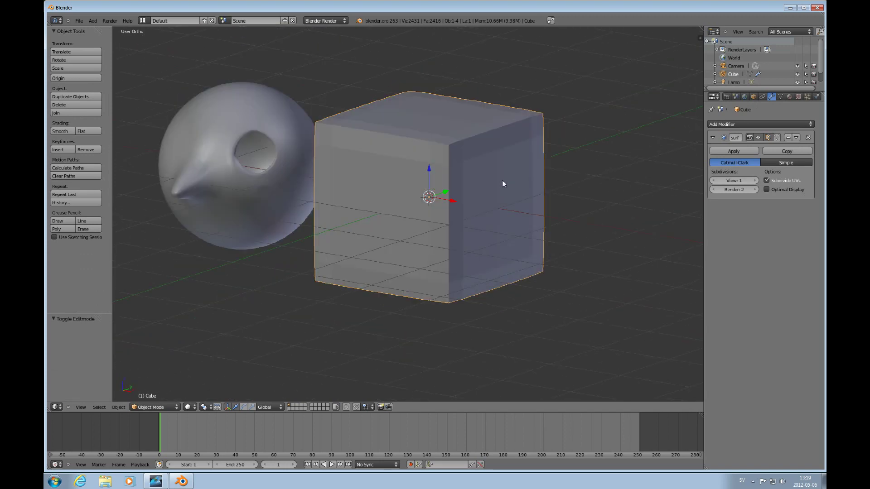
# Delete all geometry of the bevelled cube in Edit Mode and add a fresh cube mesh at the scene centre
pyautogui.press('Tab')
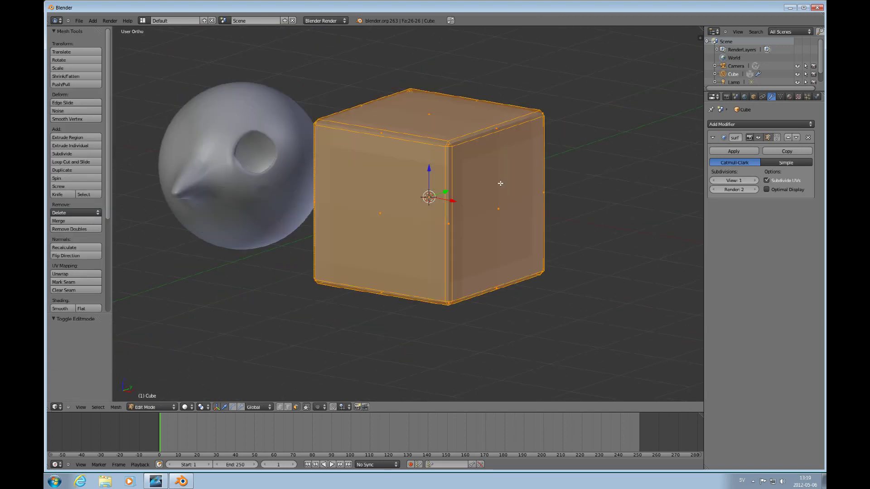
pyautogui.press('x')
pyautogui.click(499, 188)
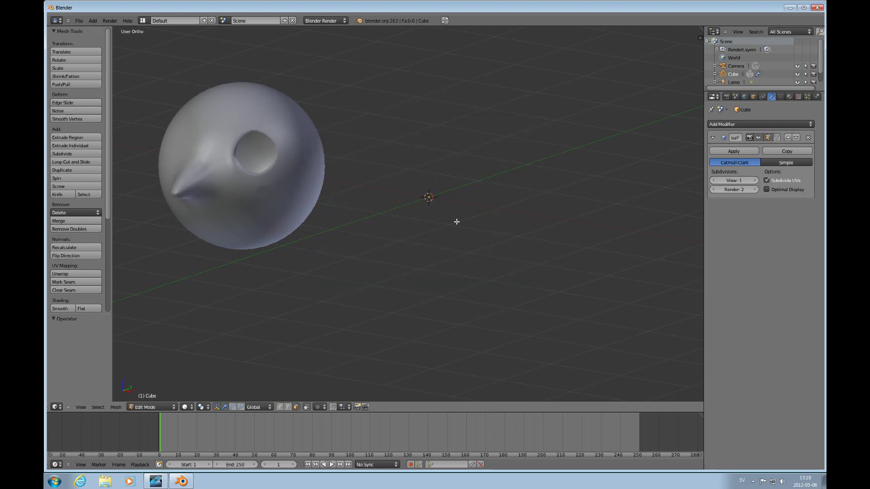
pyautogui.hotkey('shift', 'a')
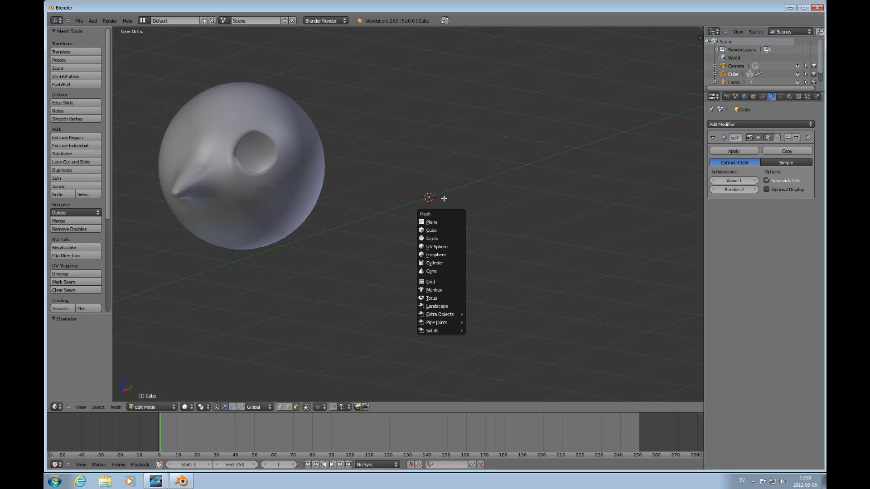
pyautogui.press('Escape')
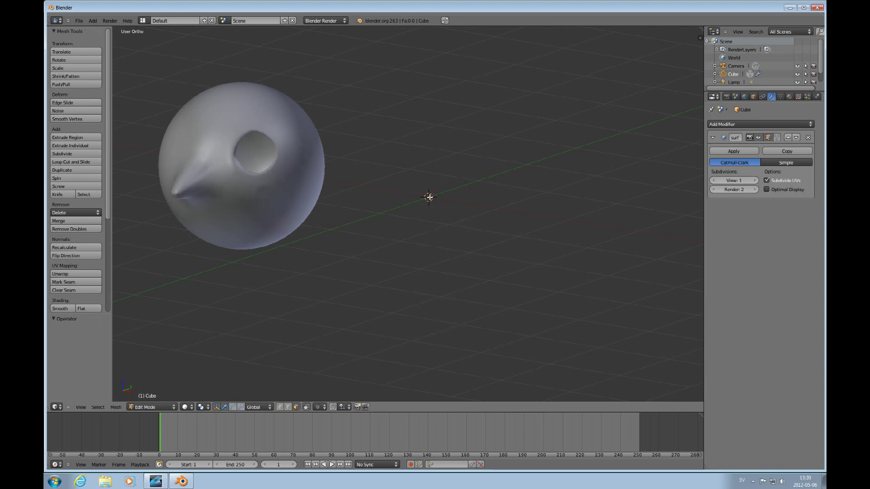
pyautogui.click(429, 197)
pyautogui.hotkey('shift', 'a')
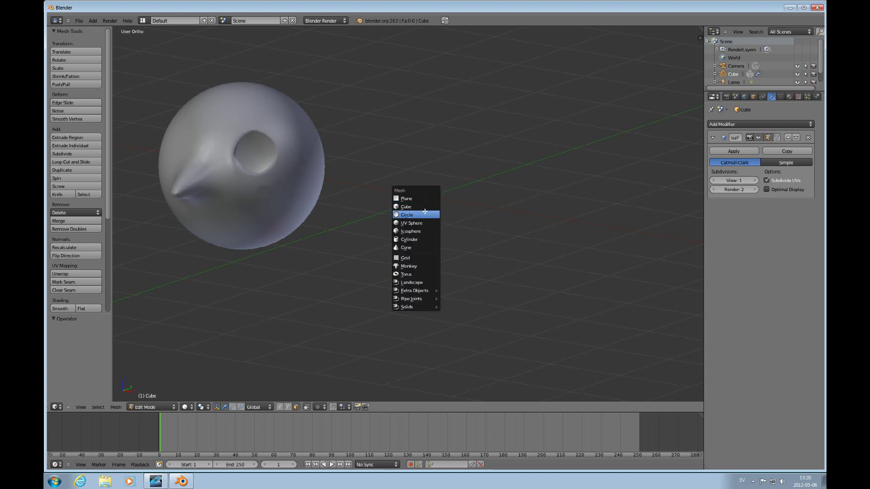
pyautogui.click(425, 209)
pyautogui.moveTo(425, 209); pyautogui.dragTo(447, 228, button='middle')
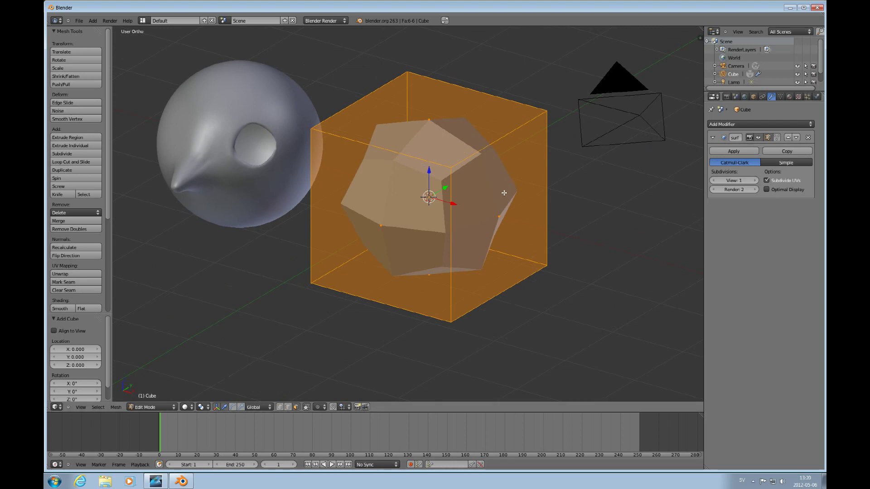
# Turn off the subdivision modifier's display in Edit Mode and subdivide the whole cube with 2 cuts
pyautogui.click(768, 138)
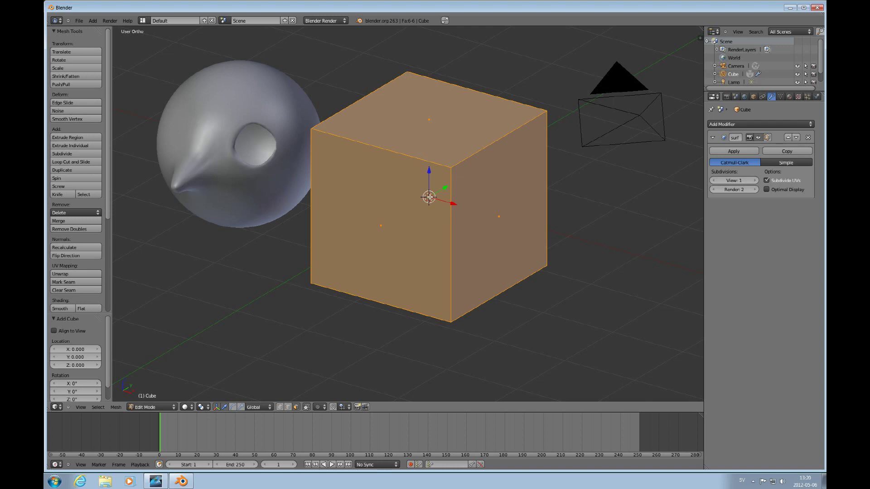
pyautogui.press('w')
pyautogui.click(411, 121)
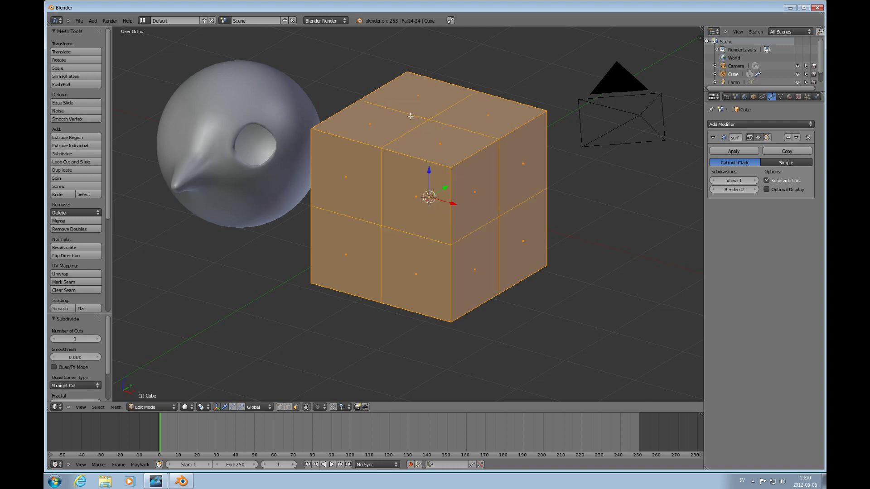
pyautogui.click(97, 339)
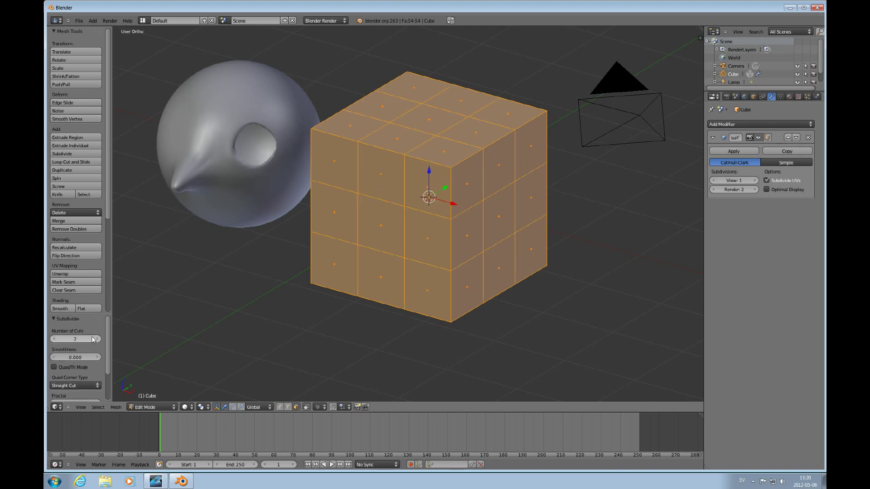
# In edge select mode, scale the two edge loops that divide the cube along X outwards by about 2.236 on the X axis
pyautogui.hotkey('ctrl', 'Tab')
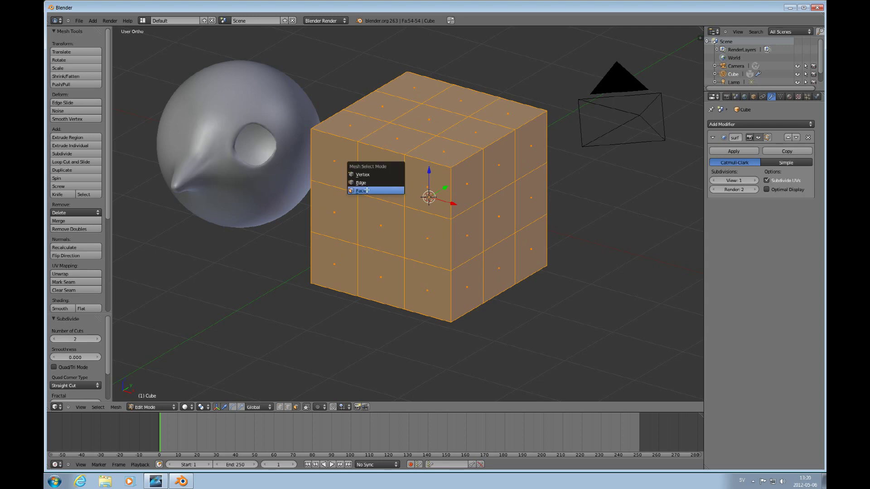
pyautogui.click(390, 181)
pyautogui.keyDown('alt'); pyautogui.rightClick(403, 178); pyautogui.keyUp('alt')
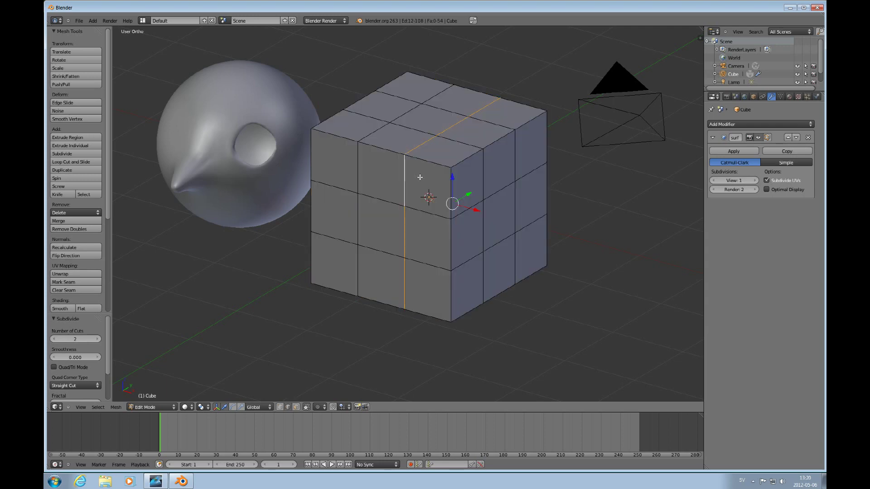
pyautogui.keyDown('alt'); pyautogui.keyDown('shift'); pyautogui.rightClick(357, 181); pyautogui.keyUp('shift'); pyautogui.keyUp('alt')
pyautogui.press('s')
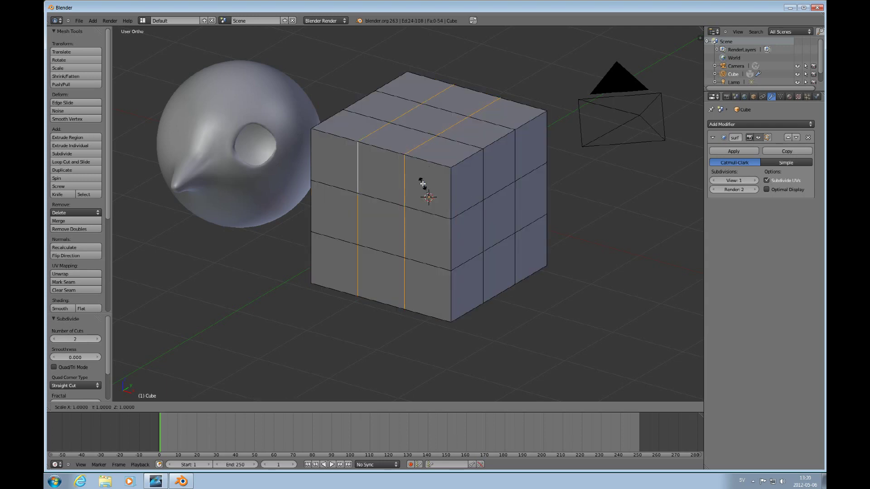
pyautogui.press('x')
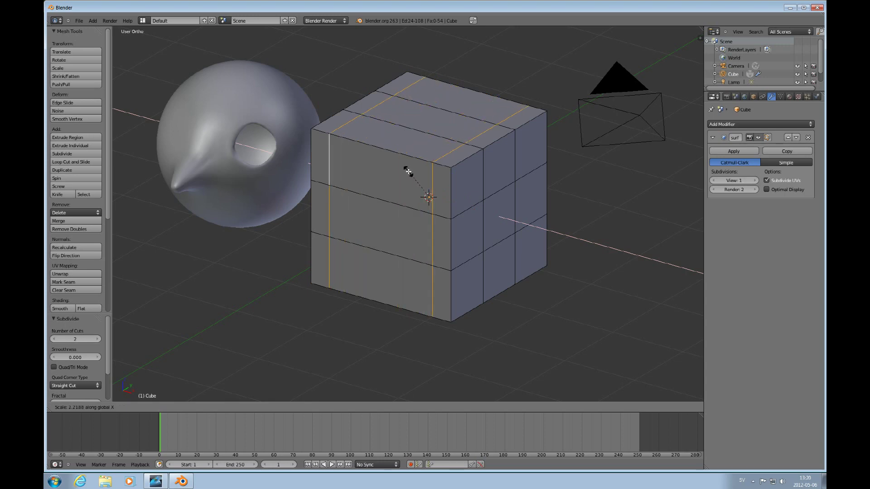
pyautogui.click(413, 172)
# Scale the two horizontal edge loops apart by about 2.276 along the Z axis
pyautogui.keyDown('alt'); pyautogui.rightClick(415, 206); pyautogui.keyUp('alt')
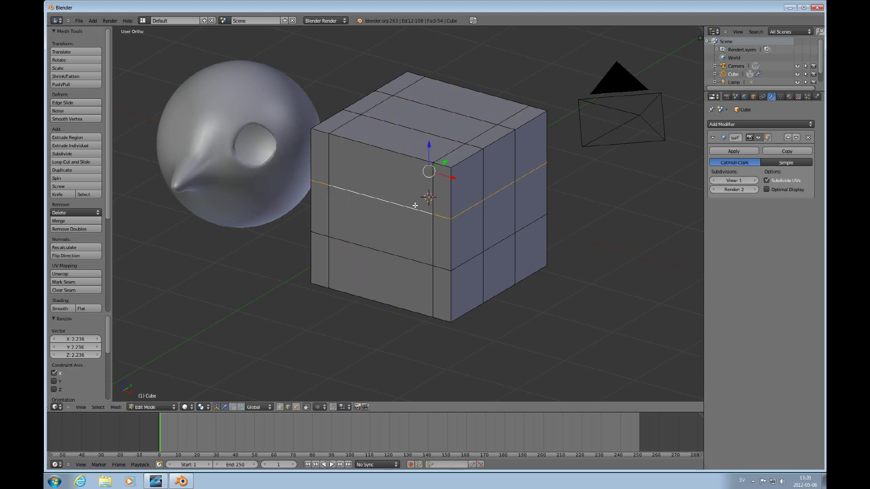
pyautogui.keyDown('alt'); pyautogui.keyDown('shift'); pyautogui.rightClick(409, 265); pyautogui.keyUp('shift'); pyautogui.keyUp('alt')
pyautogui.press('s')
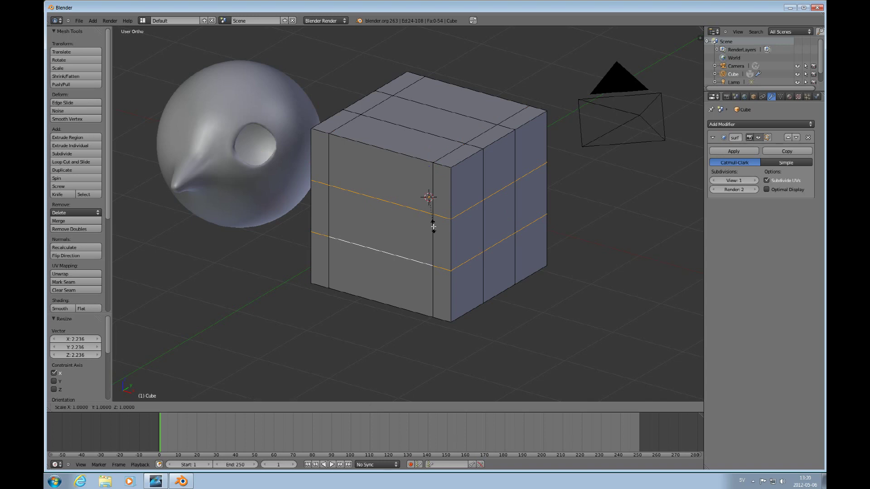
pyautogui.press('z')
pyautogui.click(442, 260)
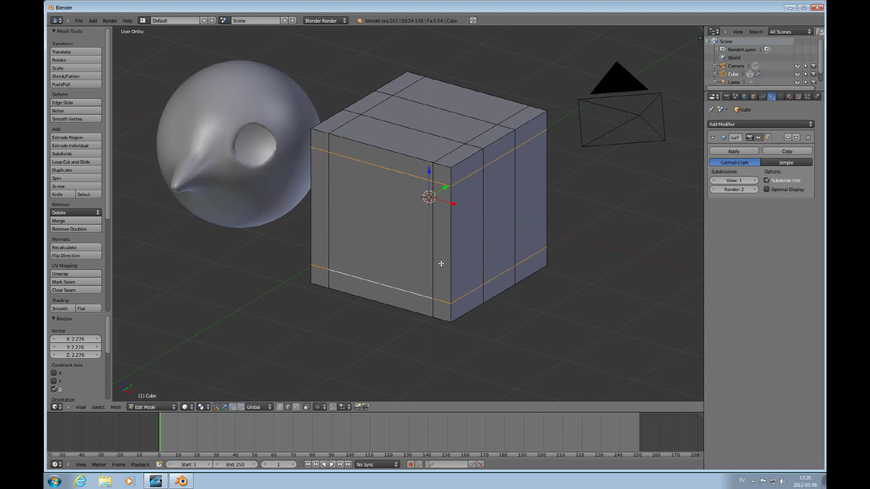
# Scale the two edge loops that divide the cube along Y apart by about 1.799 on the Y axis
pyautogui.keyDown('alt'); pyautogui.rightClick(484, 193); pyautogui.keyUp('alt')
pyautogui.keyDown('alt'); pyautogui.keyDown('shift'); pyautogui.rightClick(515, 182); pyautogui.keyUp('shift'); pyautogui.keyUp('alt')
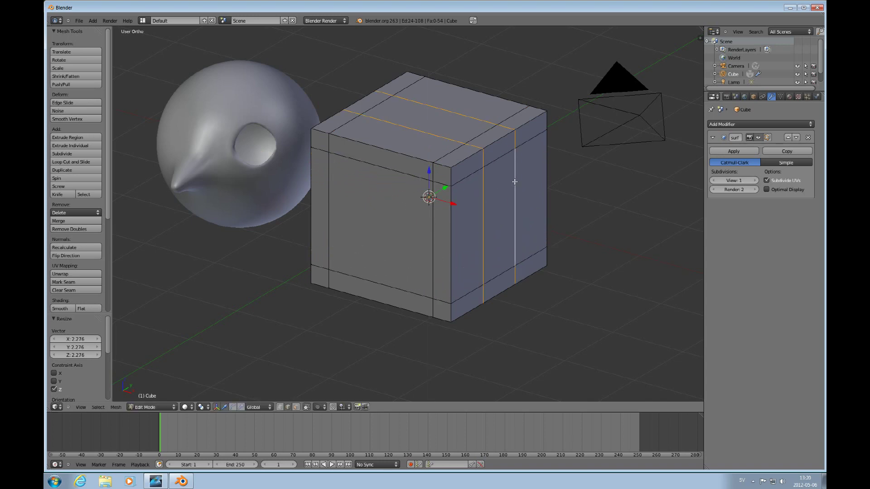
pyautogui.press('s')
pyautogui.press('y')
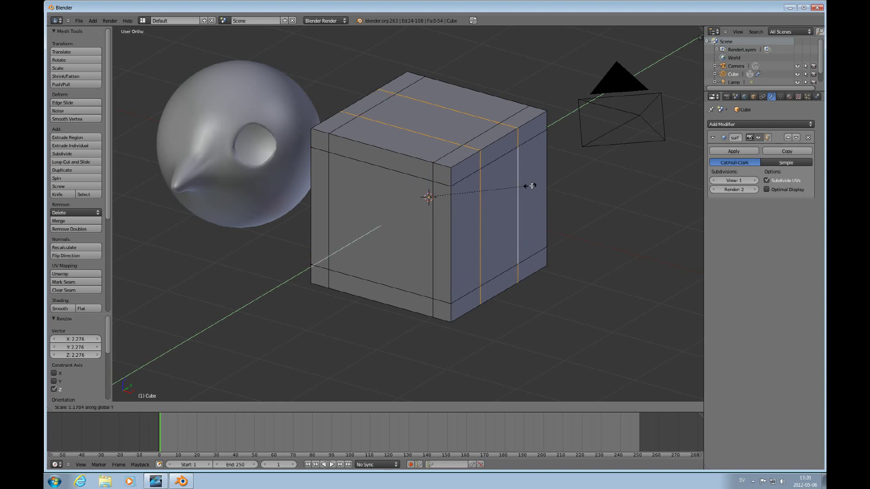
pyautogui.click(585, 182)
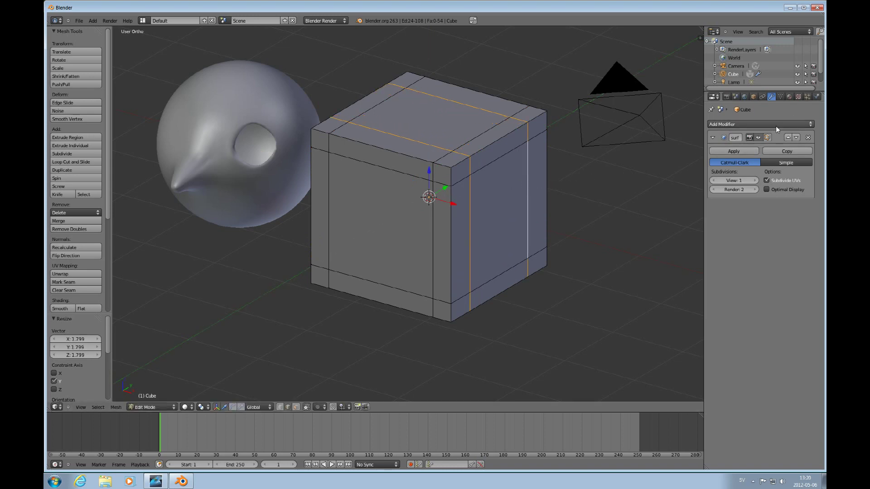
# Return to Object Mode and examine the edges and corners of the subdivided cube
pyautogui.press('Tab')
pyautogui.press('Tab')
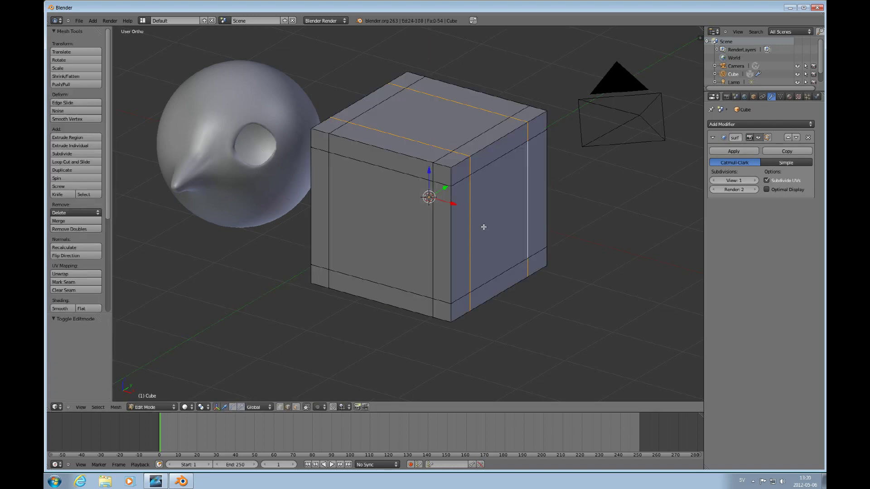
pyautogui.press('Tab')
pyautogui.scroll(2, 488, 219)
pyautogui.scroll(-2, 488, 219)
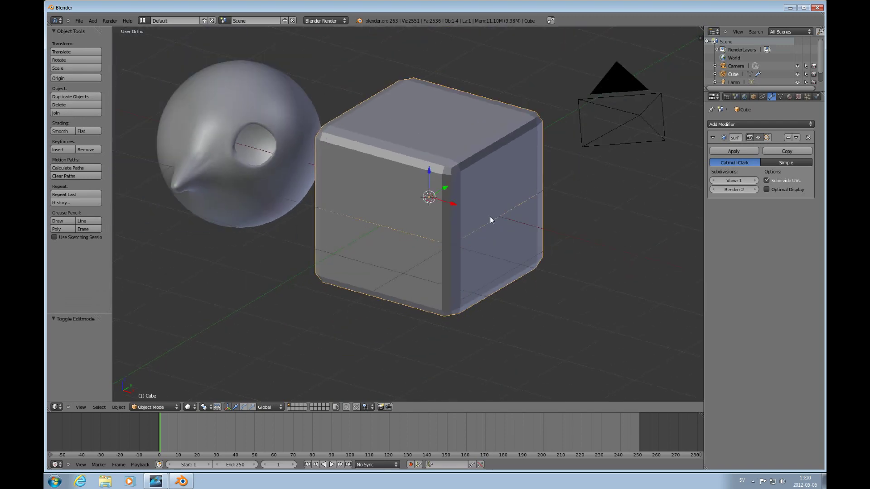
# Switch the cube to Edit Mode and select its entire mesh
pyautogui.scroll(2, 490, 216)
pyautogui.press('Tab')
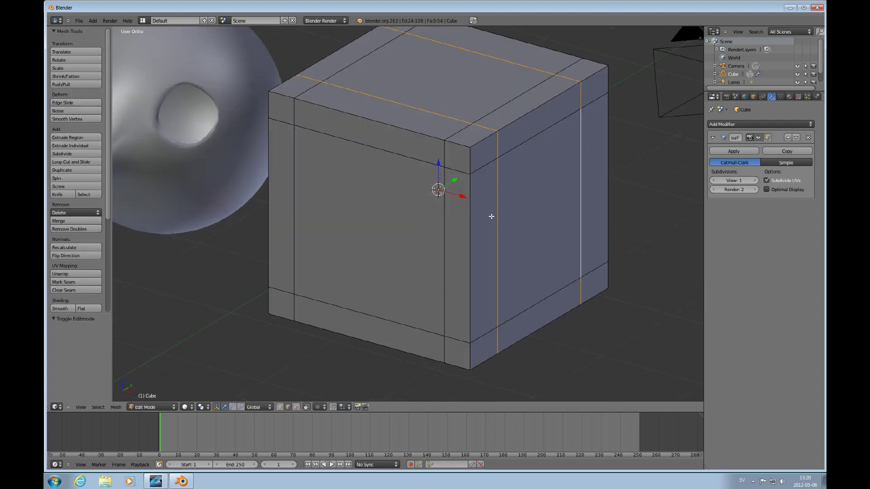
pyautogui.press('a')
pyautogui.scroll(-3, 492, 217)
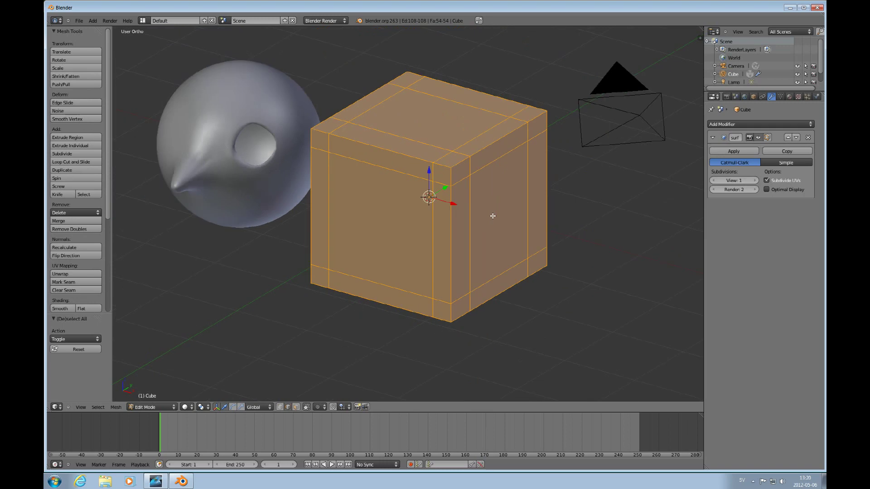
pyautogui.press('w')
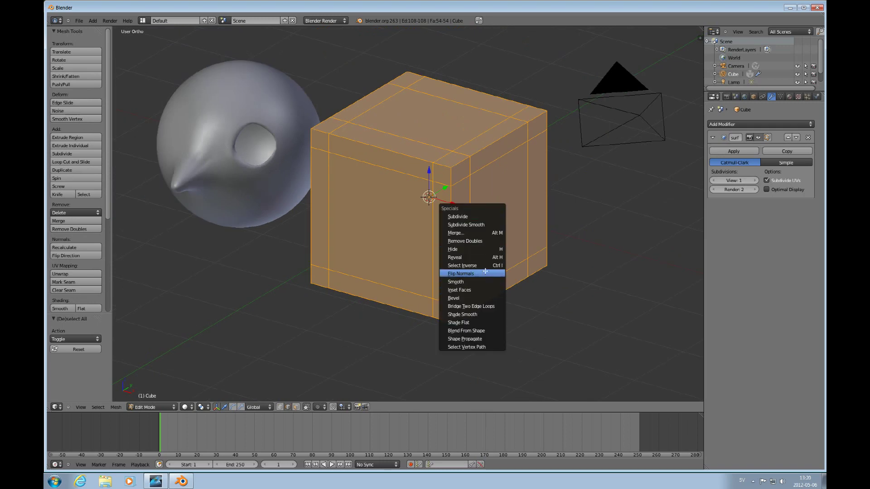
pyautogui.click(475, 281)
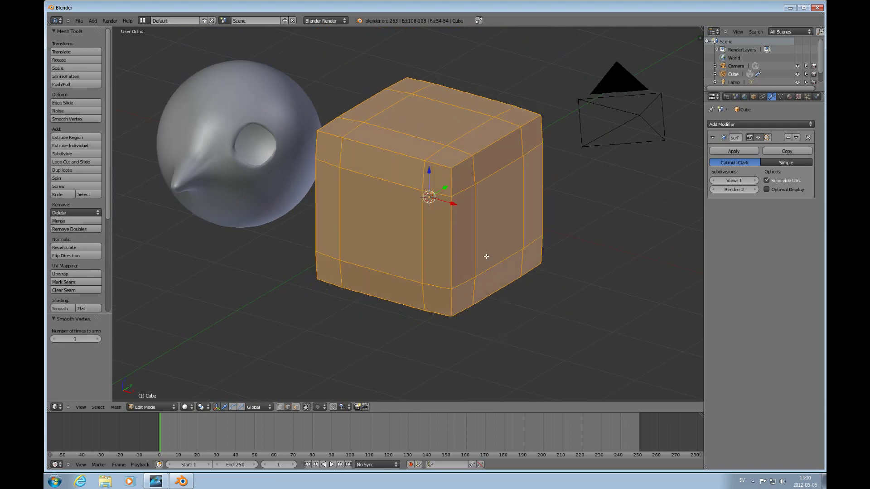
pyautogui.hotkey('ctrl', 'z')
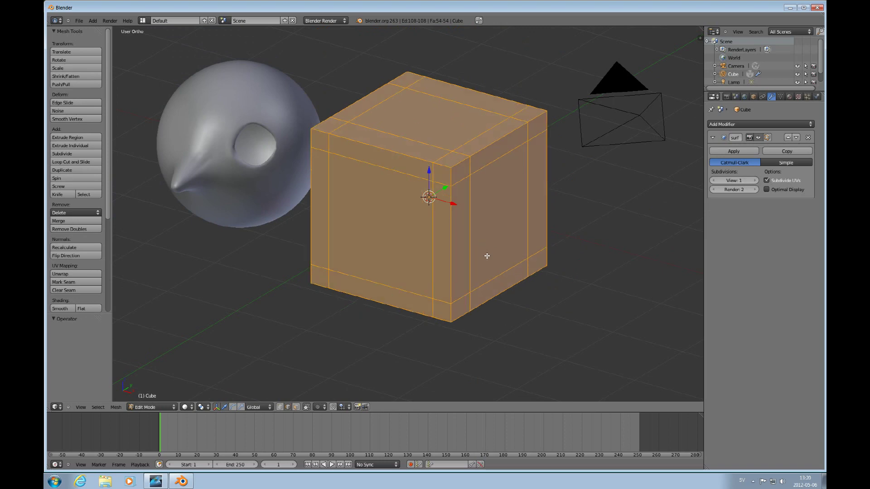
# Apply smooth shading to all faces of the cube and return to Object Mode to inspect its rounded edges
pyautogui.press('w')
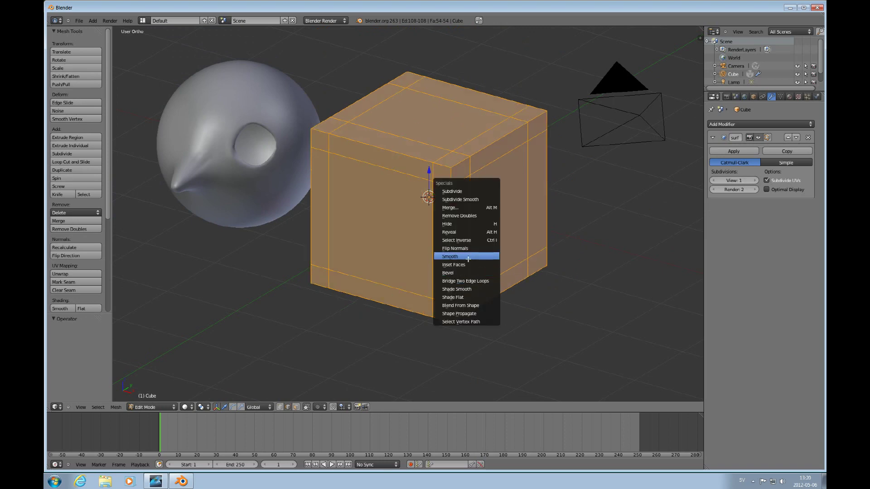
pyautogui.click(467, 289)
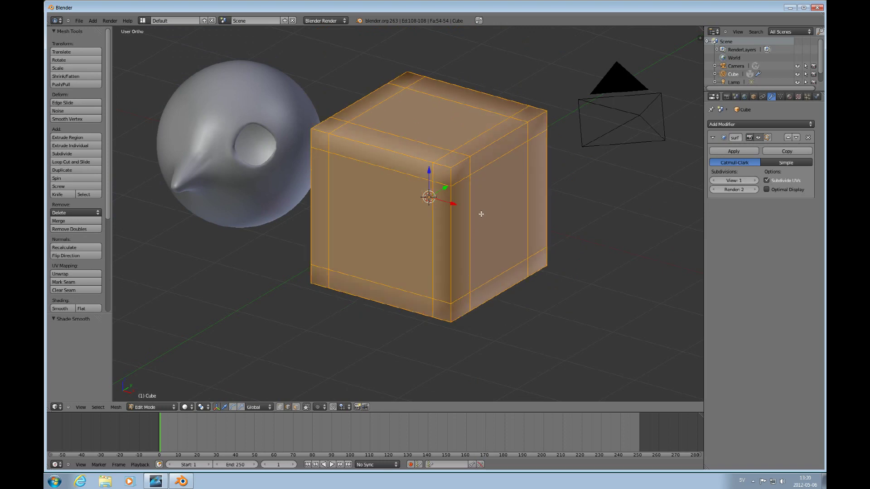
pyautogui.press('Tab')
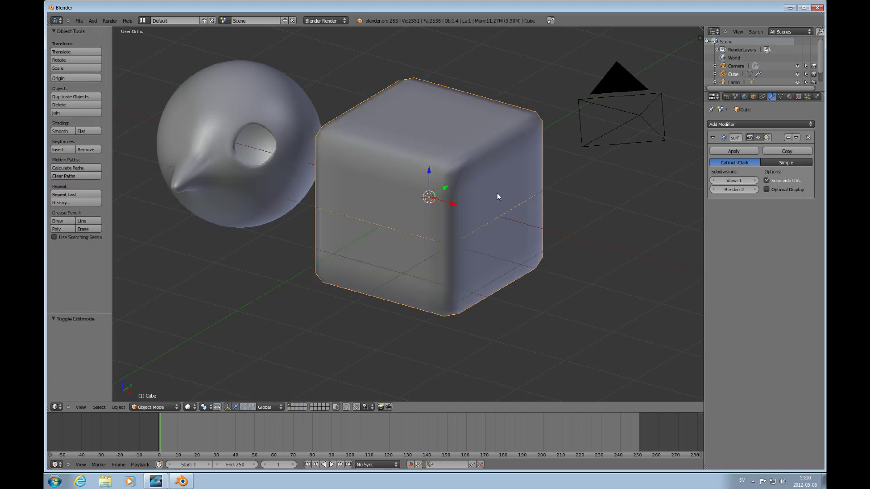
pyautogui.moveTo(497, 193)
pyautogui.mouseDown(button='middle')
pyautogui.moveTo(460, 197)
pyautogui.moveTo(480, 176)
pyautogui.moveTo(499, 186)
pyautogui.moveTo(487, 196)
pyautogui.mouseUp(button='middle')
# In Edit Mode, set the cube's viewport subdivision level to 2 and add an empty material slot to it
pyautogui.press('Tab')
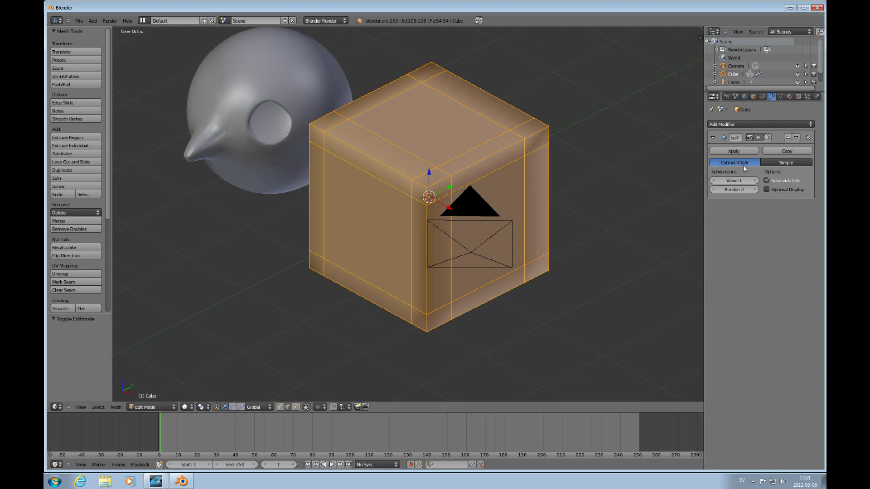
pyautogui.hotkey('ctrl', '2')
pyautogui.click(789, 97)
pyautogui.click(810, 125)
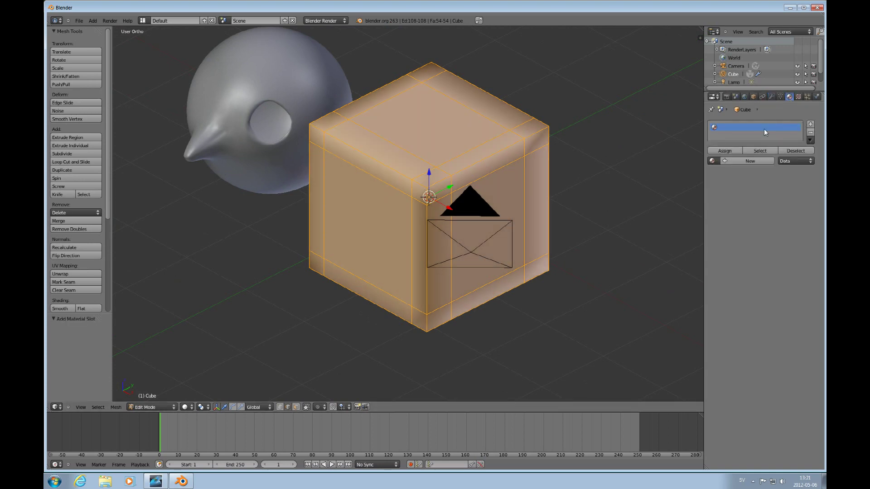
pyautogui.click(490, 225)
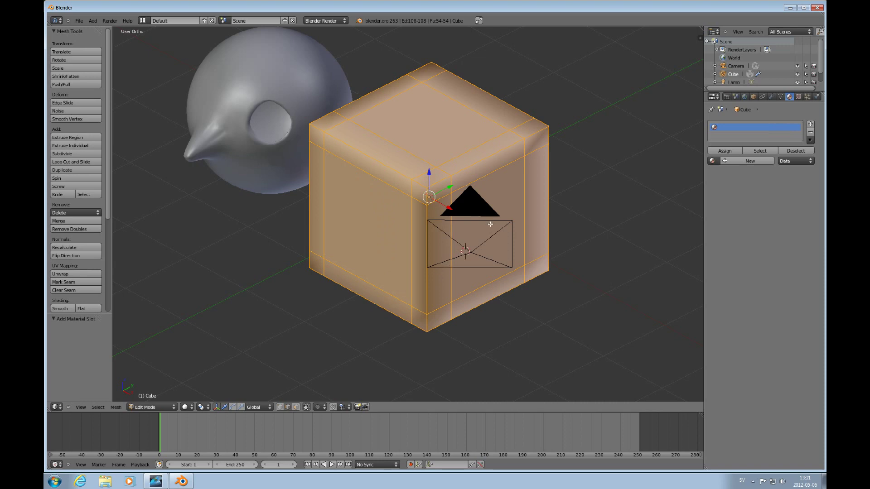
# Render the scene from the camera view in Object Mode, and return to the 3D view with the cube in Edit Mode
pyautogui.moveTo(480, 240); pyautogui.dragTo(493, 216, button='middle')
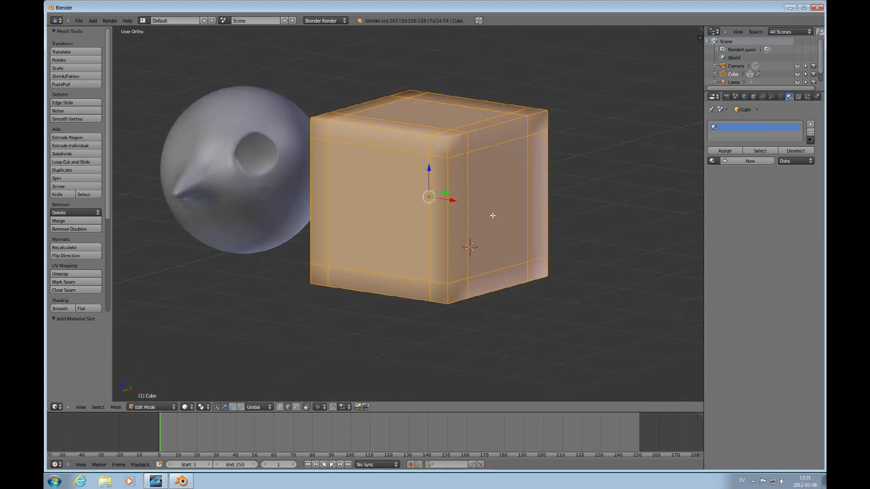
pyautogui.press('KP_0')
pyautogui.press('Tab')
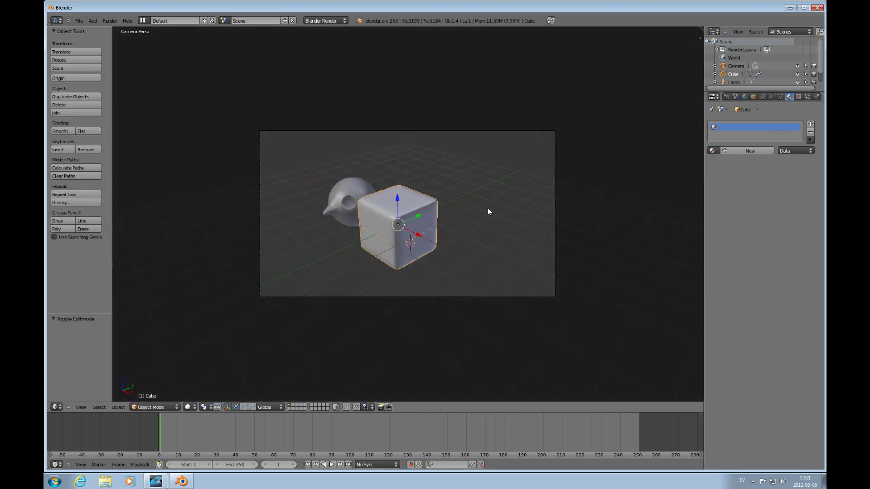
pyautogui.press('F12')
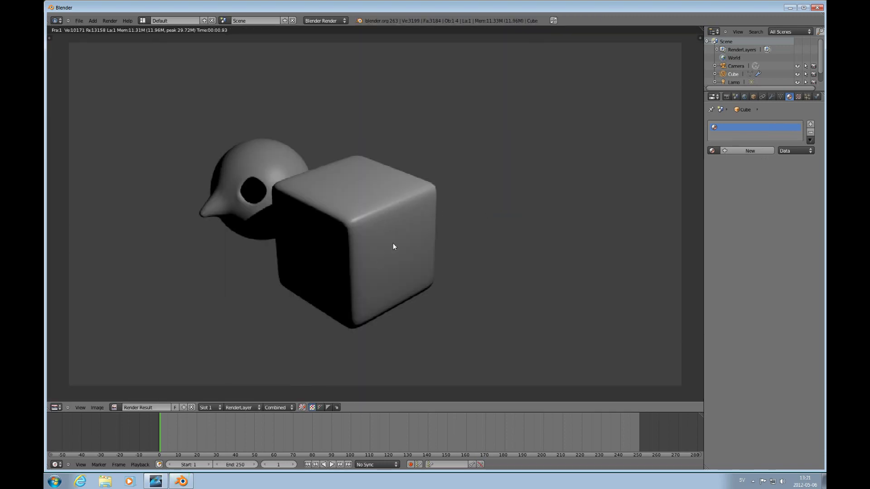
pyautogui.press('Tab')
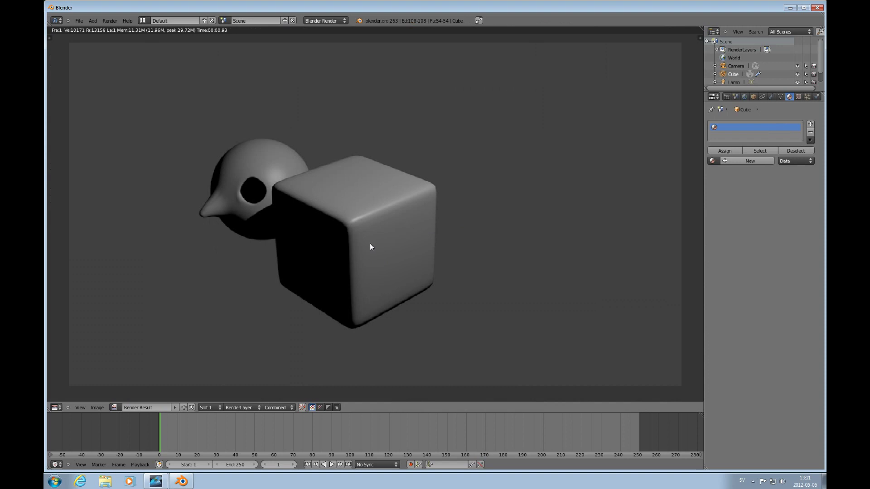
pyautogui.click(54, 408)
pyautogui.click(57, 397)
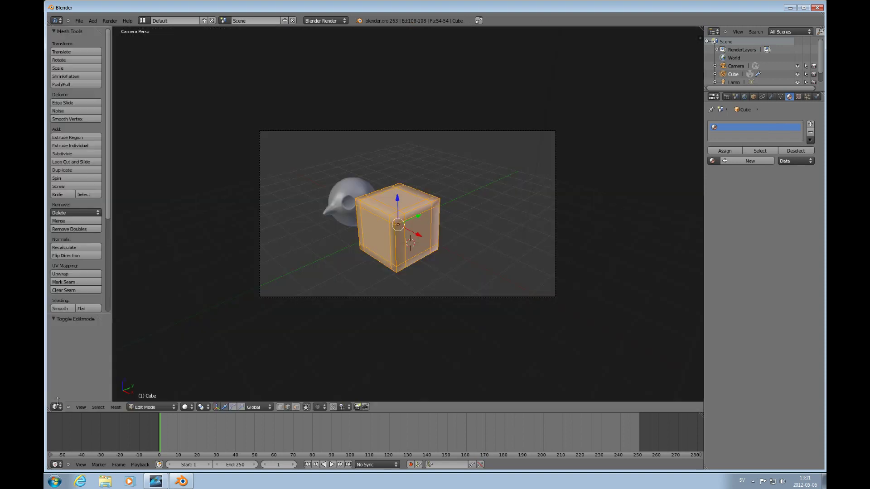
# Enable the subdivision modifier's display in Edit Mode and fit the cube's editing cage to the smoothed surface
pyautogui.moveTo(392, 233); pyautogui.dragTo(435, 234, button='middle')
pyautogui.scroll(2, 408, 234)
pyautogui.scroll(-2, 417, 234)
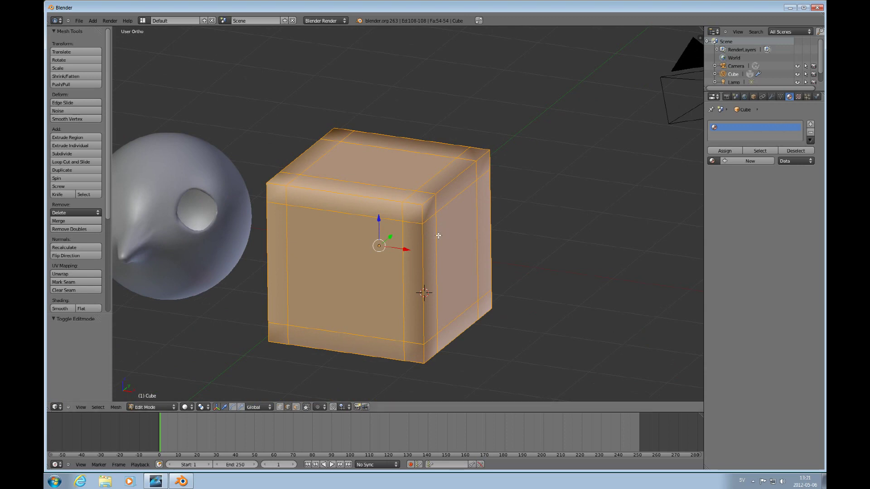
pyautogui.click(771, 97)
pyautogui.click(769, 138)
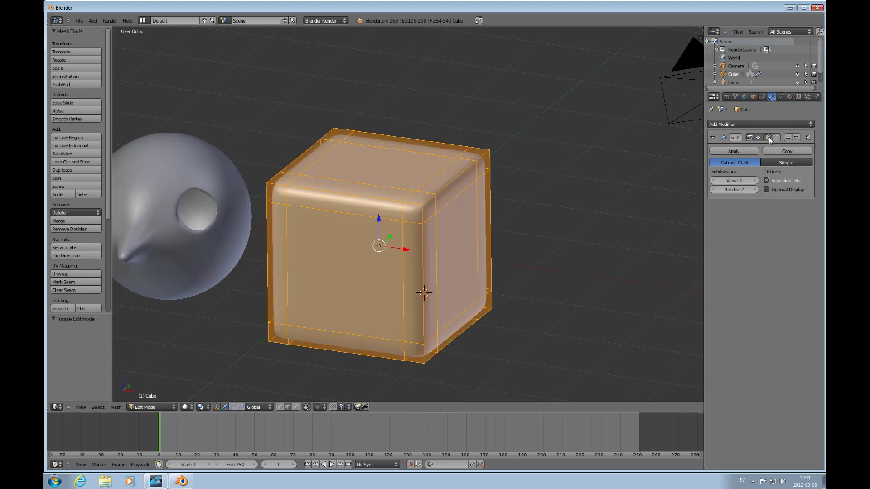
pyautogui.click(776, 137)
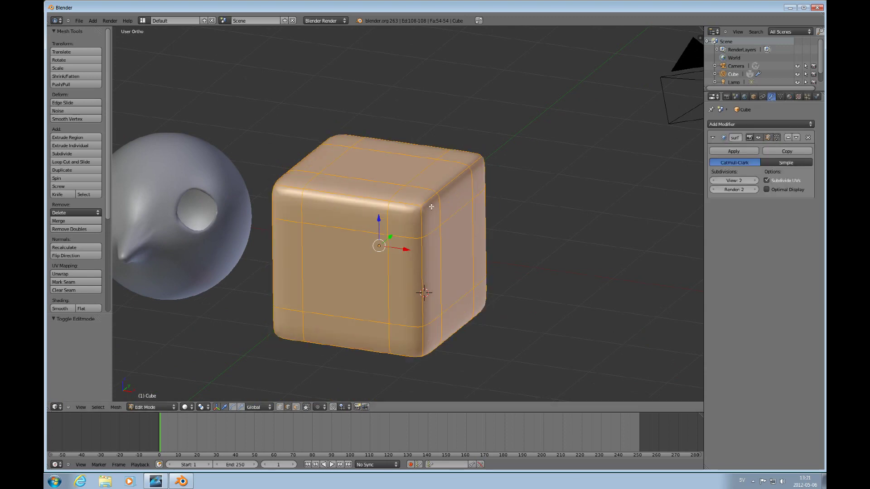
# Lower the cube's upper horizontal edge loop along Z and move its front vertical edge loop about 0.306 along Y
pyautogui.moveTo(420, 212)
pyautogui.mouseDown(button='middle')
pyautogui.moveTo(424, 202)
pyautogui.moveTo(433, 212)
pyautogui.mouseUp(button='middle')
pyautogui.keyDown('alt'); pyautogui.rightClick(424, 233); pyautogui.keyUp('alt')
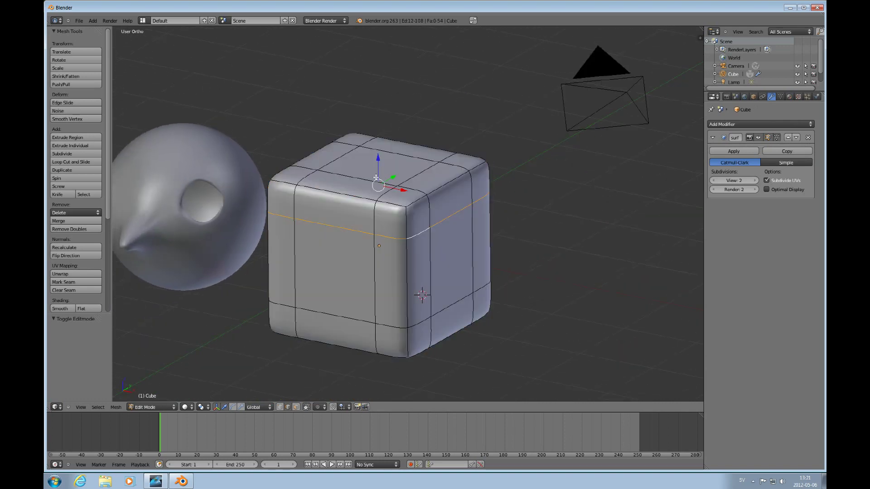
pyautogui.moveTo(376, 177)
pyautogui.mouseDown()
pyautogui.moveTo(386, 173)
pyautogui.moveTo(389, 186)
pyautogui.mouseUp()
pyautogui.keyDown('alt'); pyautogui.rightClick(389, 197); pyautogui.keyUp('alt')
pyautogui.moveTo(365, 257); pyautogui.dragTo(397, 208)
# Move the edge loop near the cube's positive X side by about -0.221 along X to soften that edge
pyautogui.keyDown('alt'); pyautogui.rightClick(374, 224); pyautogui.keyUp('alt')
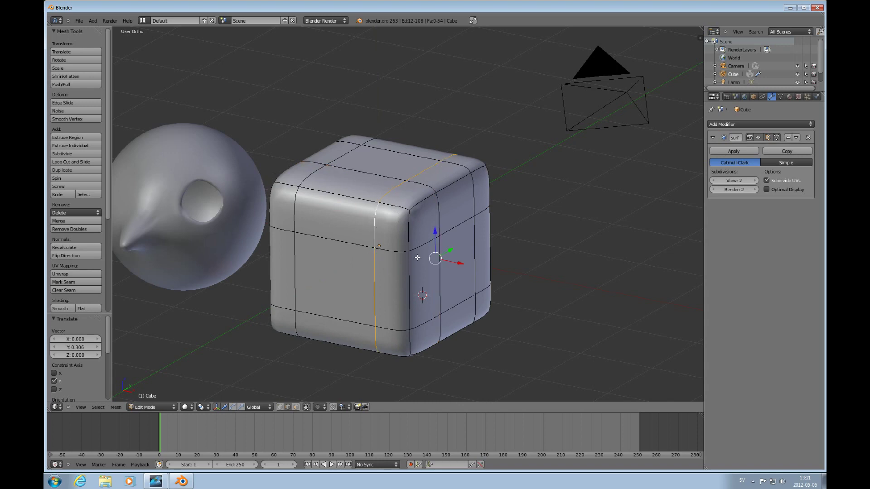
pyautogui.moveTo(460, 265); pyautogui.dragTo(423, 255)
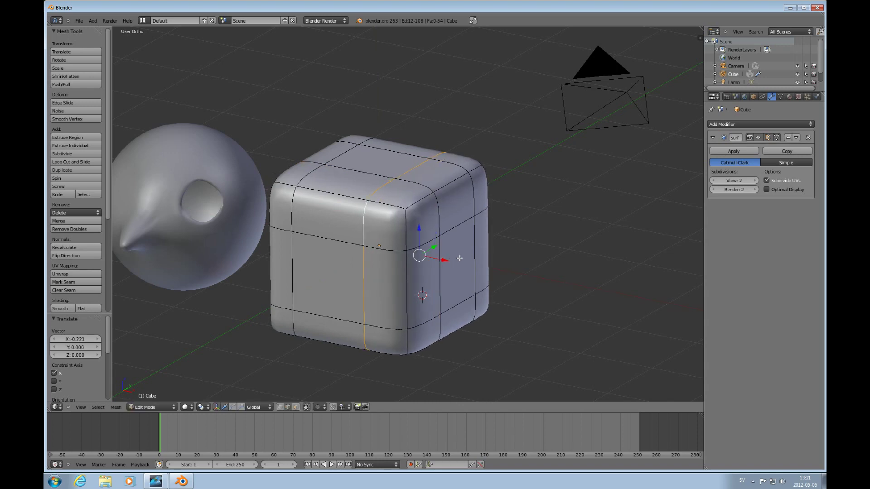
pyautogui.moveTo(423, 254)
pyautogui.mouseDown(button='middle')
pyautogui.moveTo(422, 270)
pyautogui.moveTo(415, 246)
pyautogui.moveTo(423, 254)
pyautogui.mouseUp(button='middle')
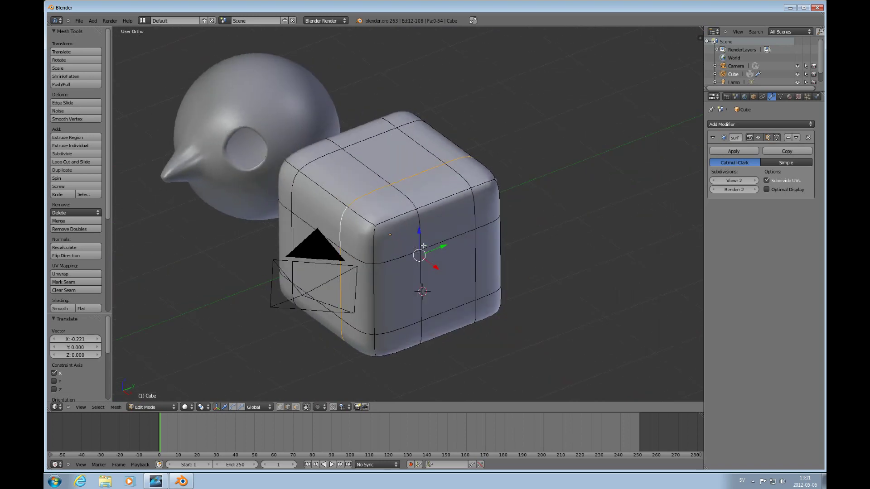
# Turn off the subdivision modifier's Edit Mode display and examine the edge loop spacing on the cube's base mesh
pyautogui.click(768, 138)
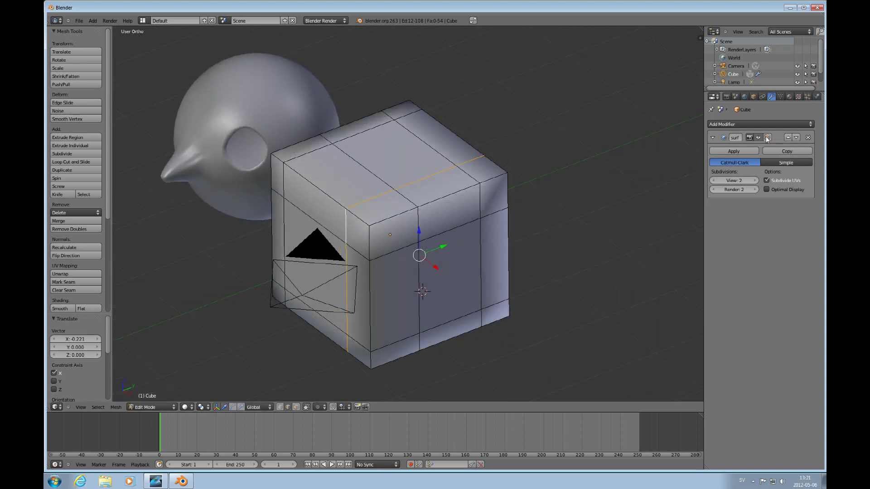
pyautogui.moveTo(420, 224); pyautogui.dragTo(395, 218, button='middle')
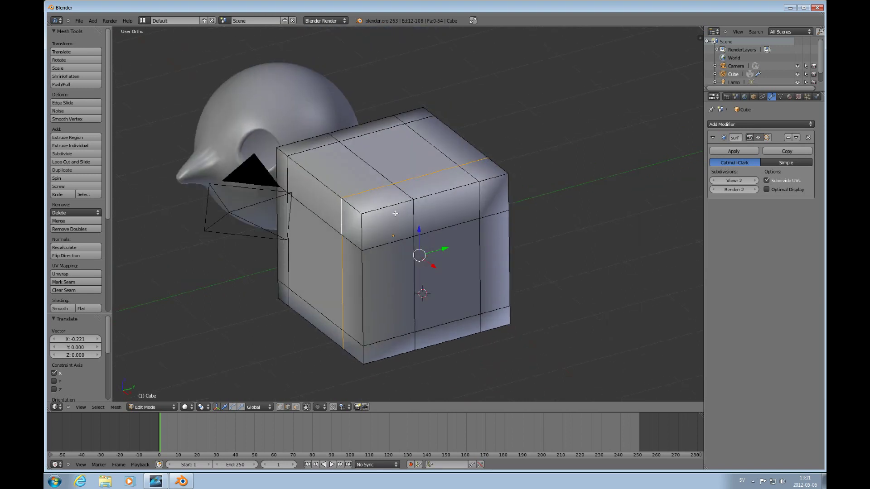
pyautogui.moveTo(401, 214); pyautogui.dragTo(419, 230, button='middle')
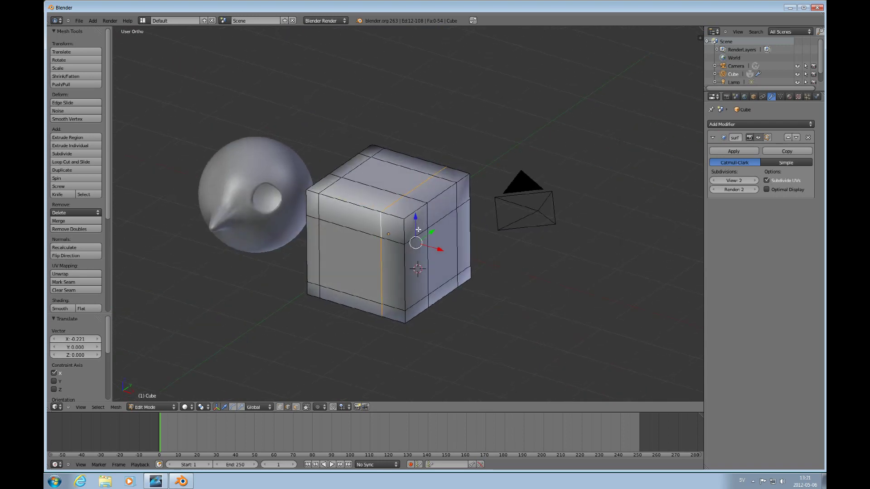